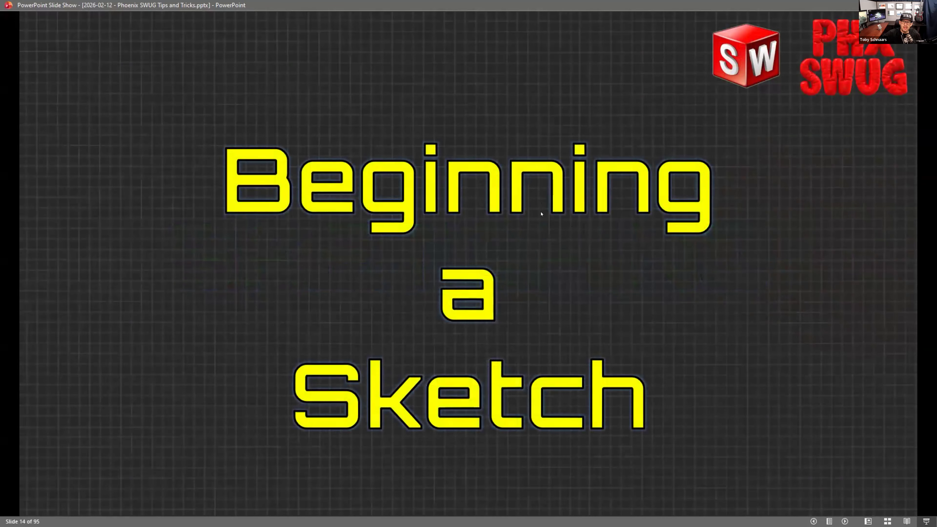
# Step: Switch from the slide show to SOLIDWORKS and create a new part document
pyautogui.click(541, 215)
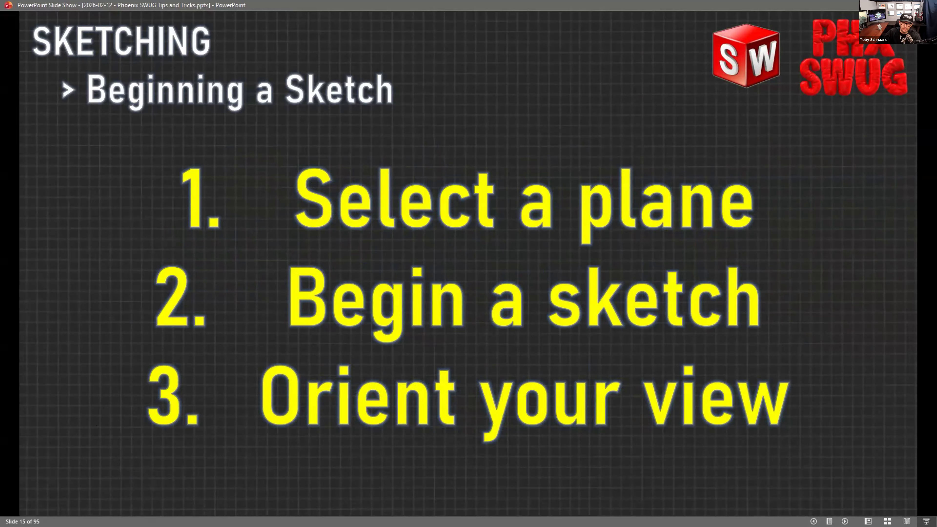
pyautogui.hotkey('alt', 'Tab')
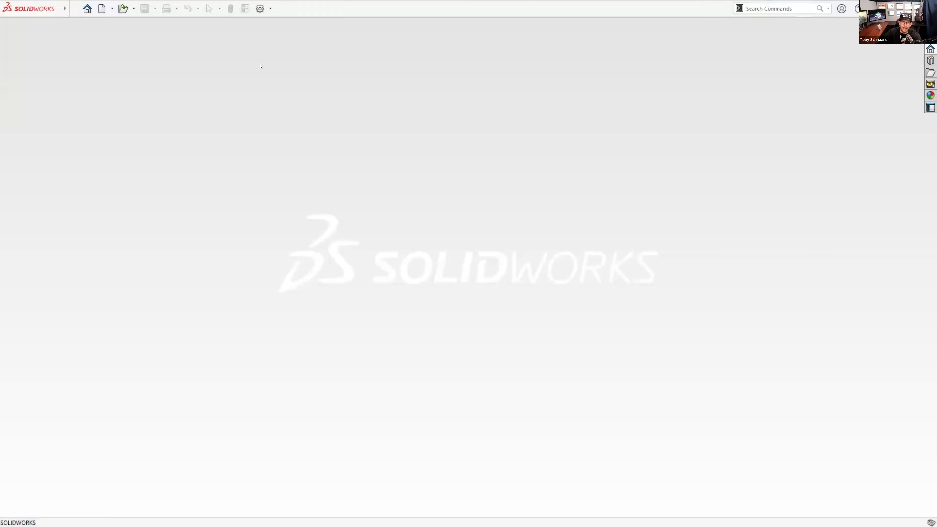
pyautogui.click(102, 8)
pyautogui.doubleClick(329, 112)
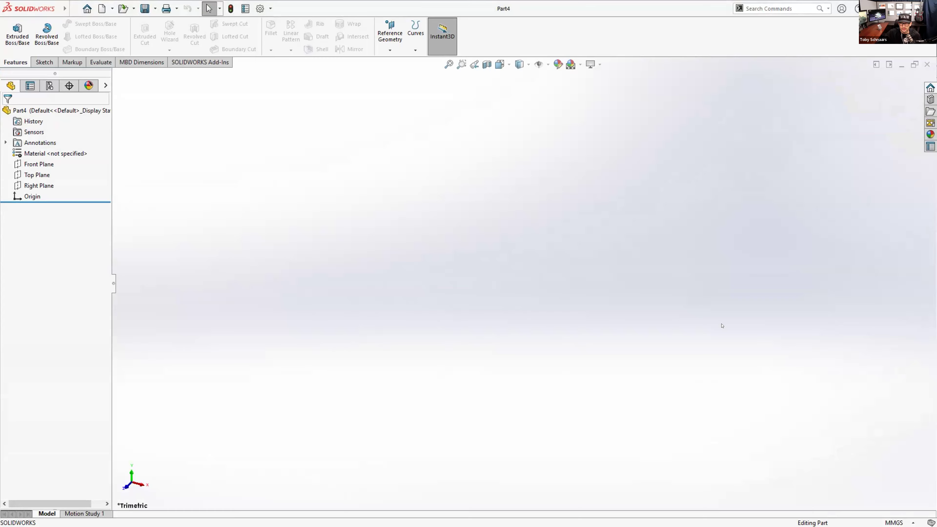
pyautogui.click(40, 174)
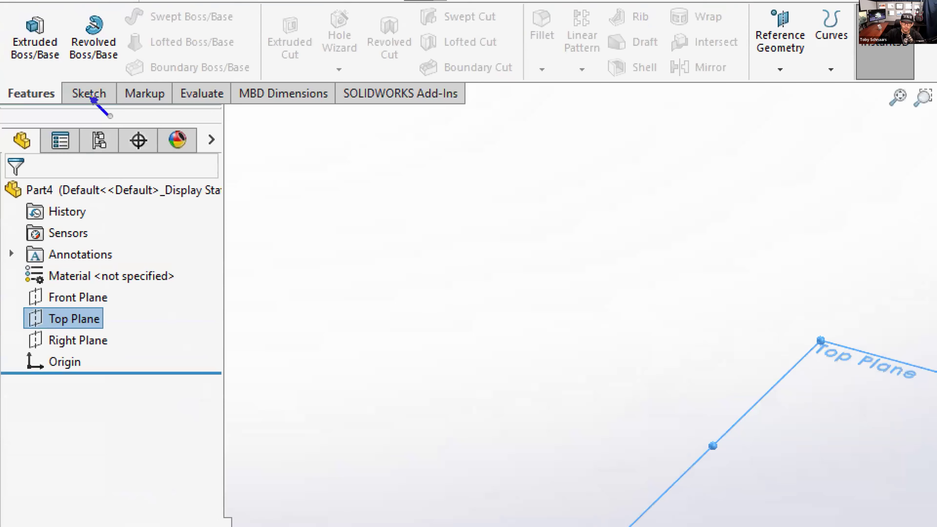
pyautogui.moveTo(110, 116); pyautogui.dragTo(135, 149)
pyautogui.moveTo(75, 84)
pyautogui.mouseDown()
pyautogui.moveTo(108, 104)
pyautogui.moveTo(83, 111)
pyautogui.mouseUp()
pyautogui.press('Escape')
pyautogui.click(236, 244)
pyautogui.click(33, 175)
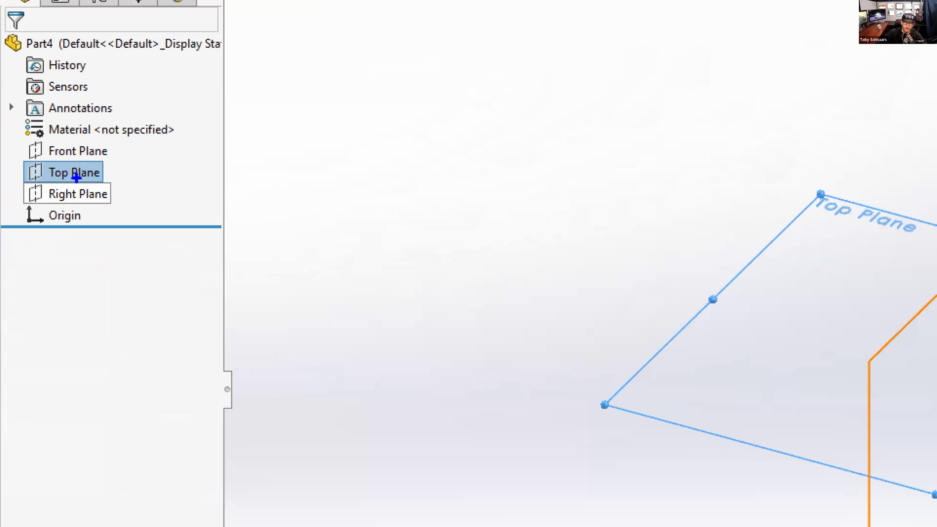
pyautogui.moveTo(100, 171)
pyautogui.keyDown('ctrl'); pyautogui.keyDown('shift'); pyautogui.mouseDown()
pyautogui.moveTo(258, 180)
pyautogui.moveTo(276, 172)
pyautogui.mouseUp(); pyautogui.keyUp('shift'); pyautogui.keyUp('ctrl')
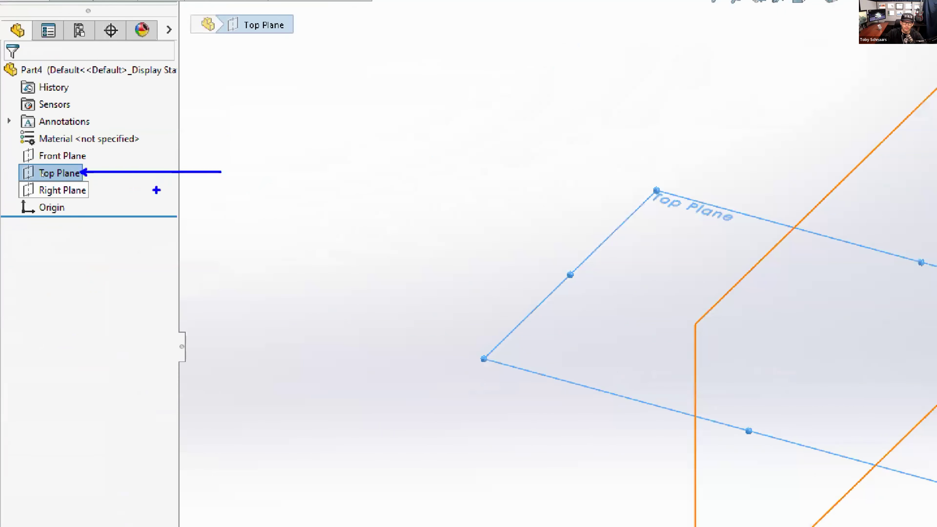
pyautogui.press('Escape')
pyautogui.click(33, 175)
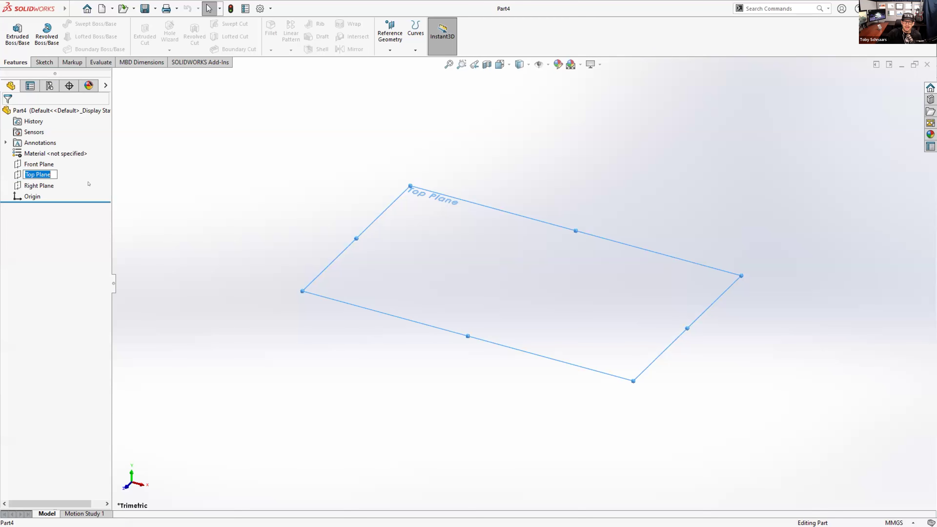
pyautogui.click(164, 168)
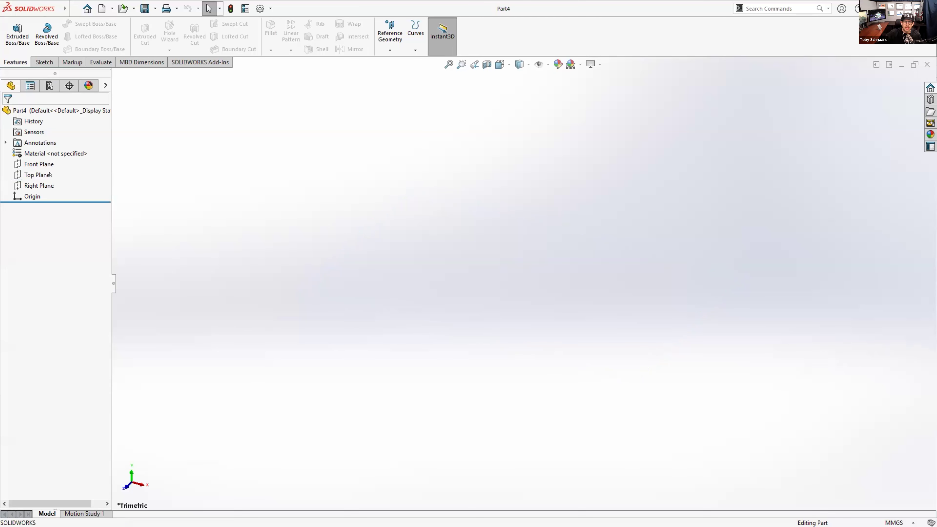
pyautogui.click(26, 175)
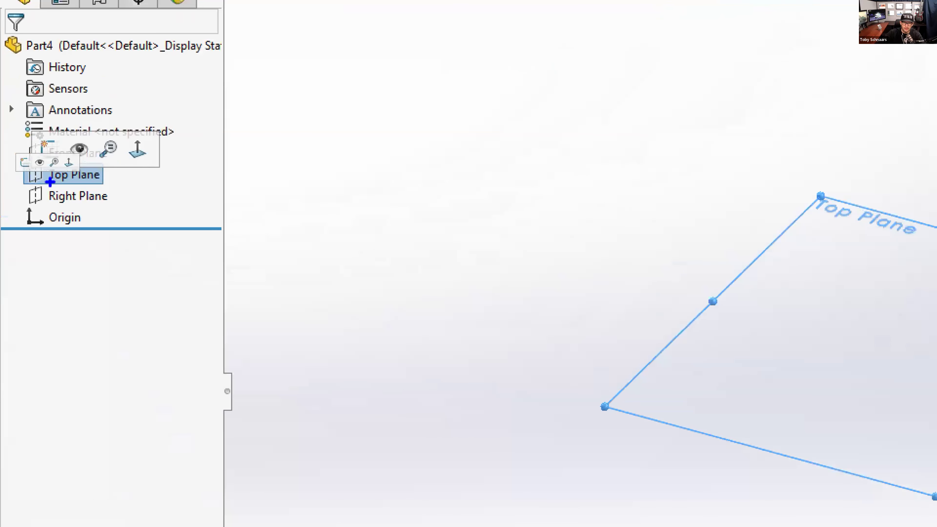
pyautogui.moveTo(28, 176)
pyautogui.mouseDown()
pyautogui.moveTo(64, 189)
pyautogui.moveTo(56, 192)
pyautogui.mouseUp()
pyautogui.press('Escape')
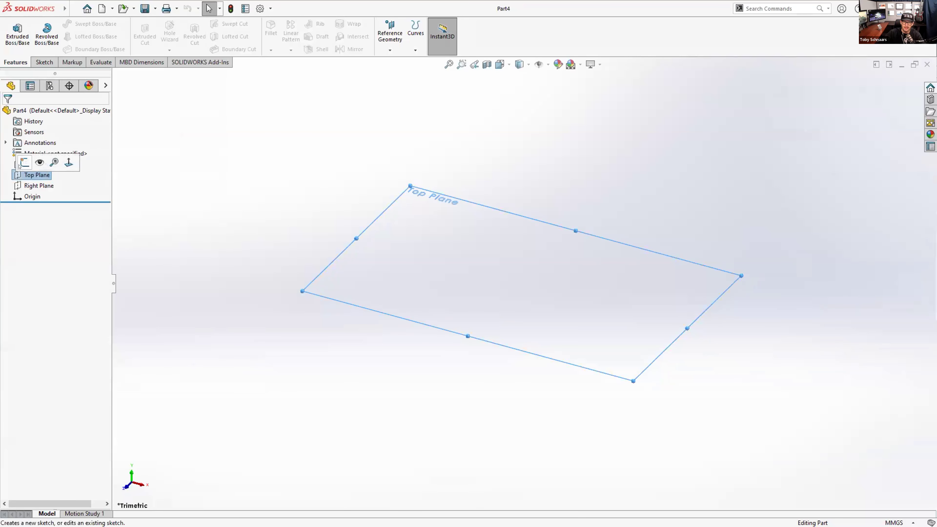
pyautogui.click(20, 165)
pyautogui.rightClick(18, 175)
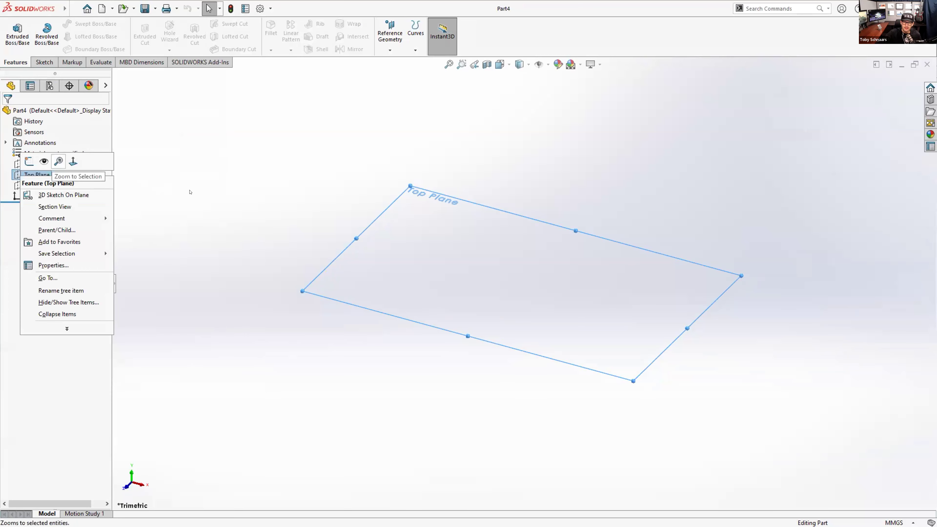
pyautogui.click(521, 282)
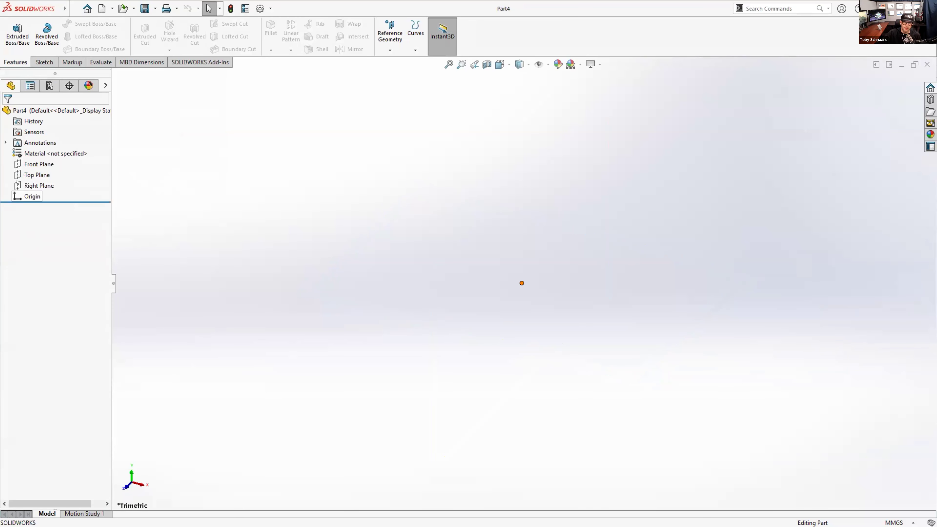
# Step: Start a sketch on the Top Plane and draw a corner rectangle from the origin, about 117 by 69 mm
pyautogui.click(37, 175)
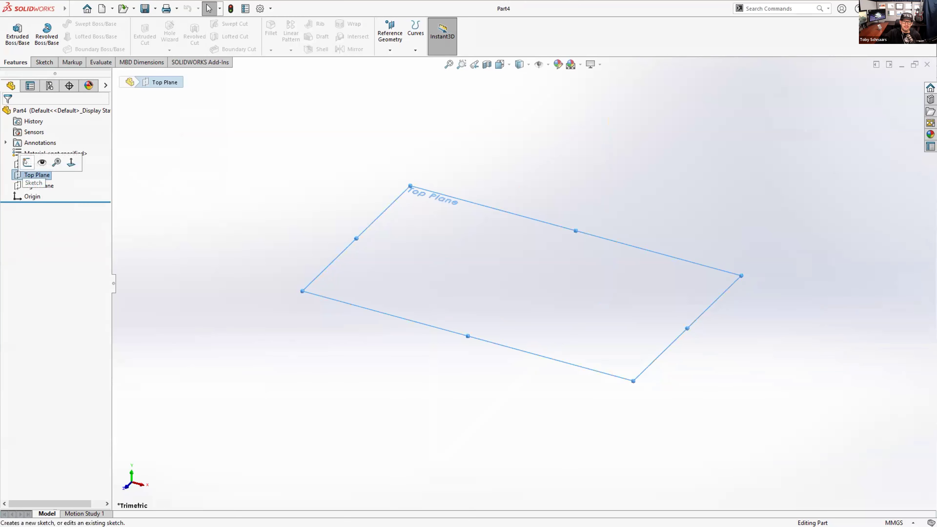
pyautogui.click(27, 162)
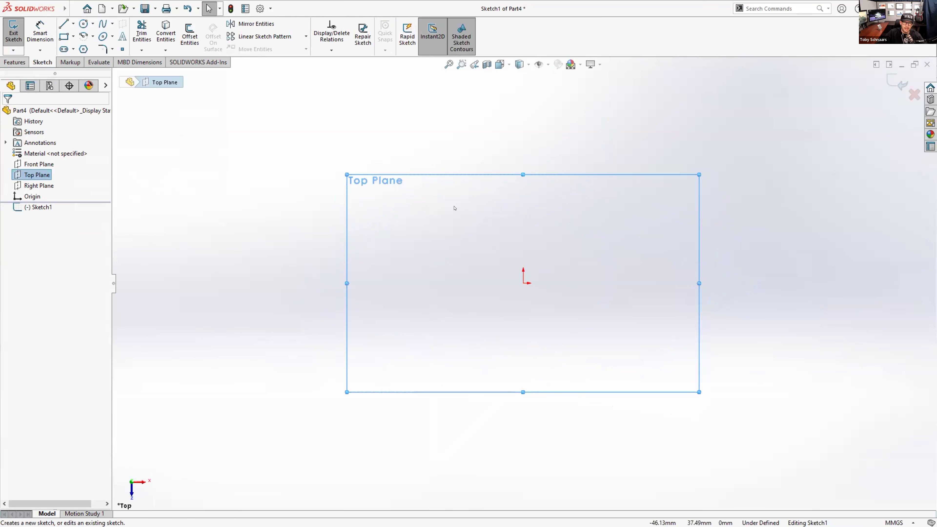
pyautogui.press('s')
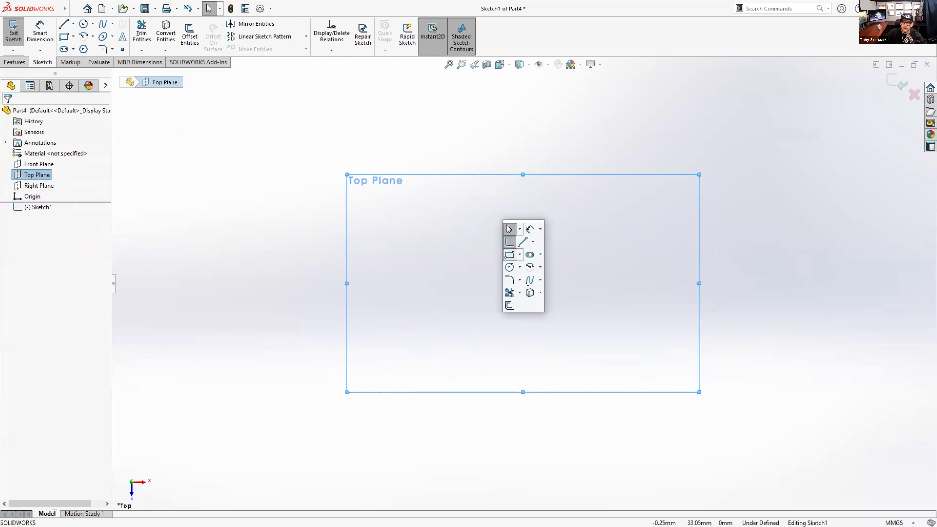
pyautogui.click(509, 254)
pyautogui.moveTo(524, 284); pyautogui.dragTo(755, 146)
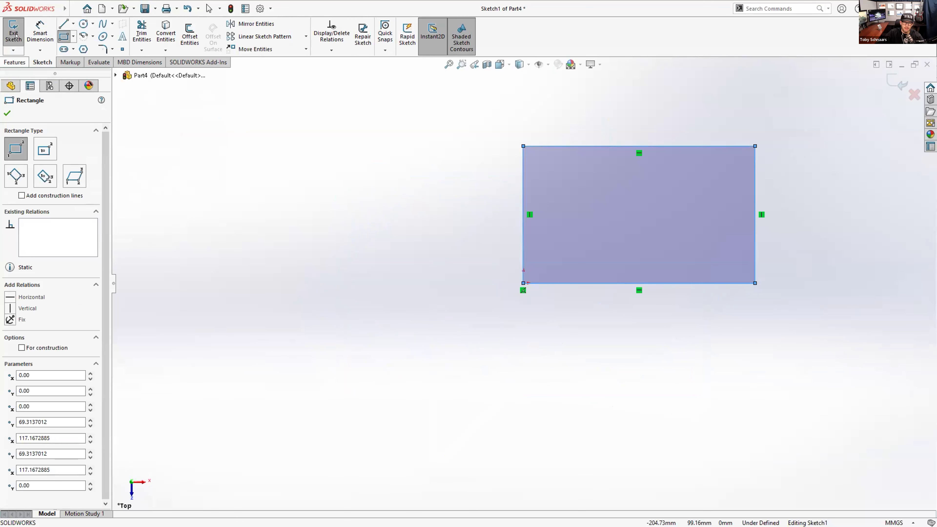
# Step: Extrude the rectangle as a blind boss 10 mm deep
pyautogui.click(15, 62)
pyautogui.click(18, 36)
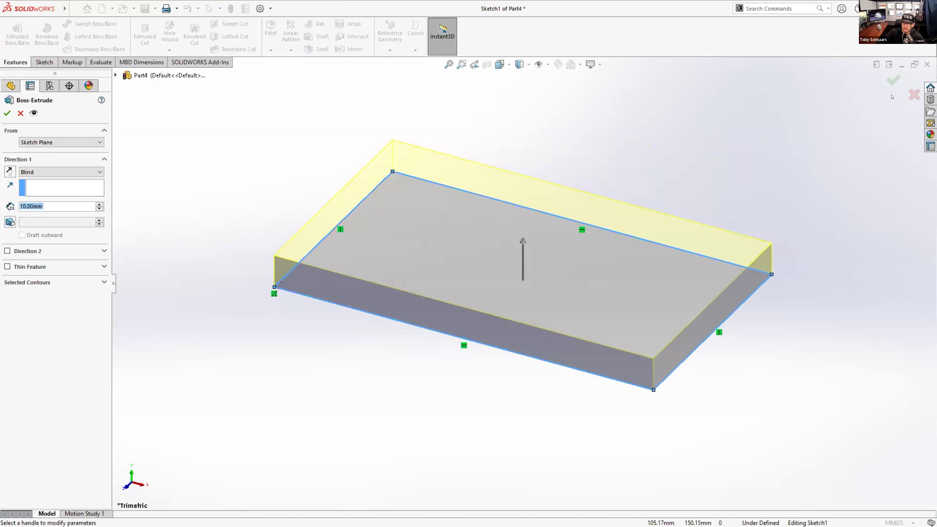
pyautogui.press('Return')
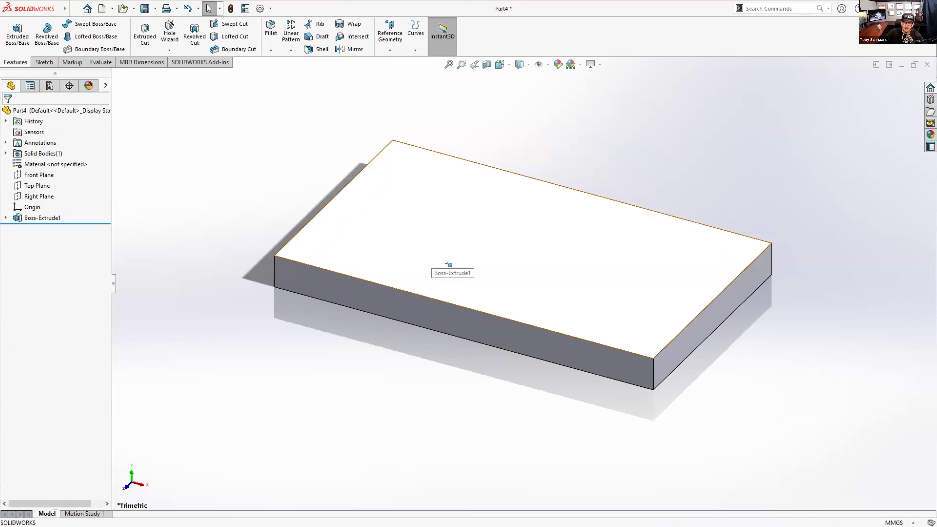
# Step: Start a new sketch on the top face of the extruded block
pyautogui.click(440, 208)
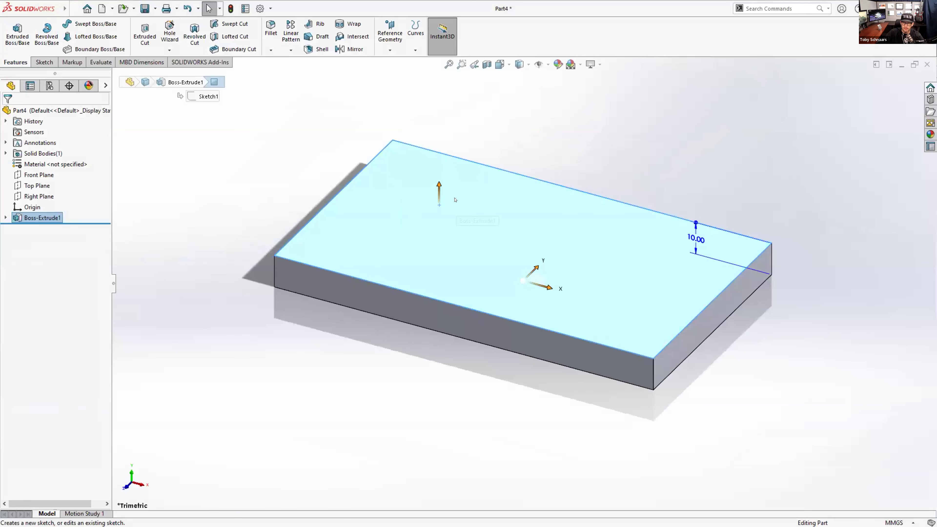
pyautogui.rightClick(456, 199)
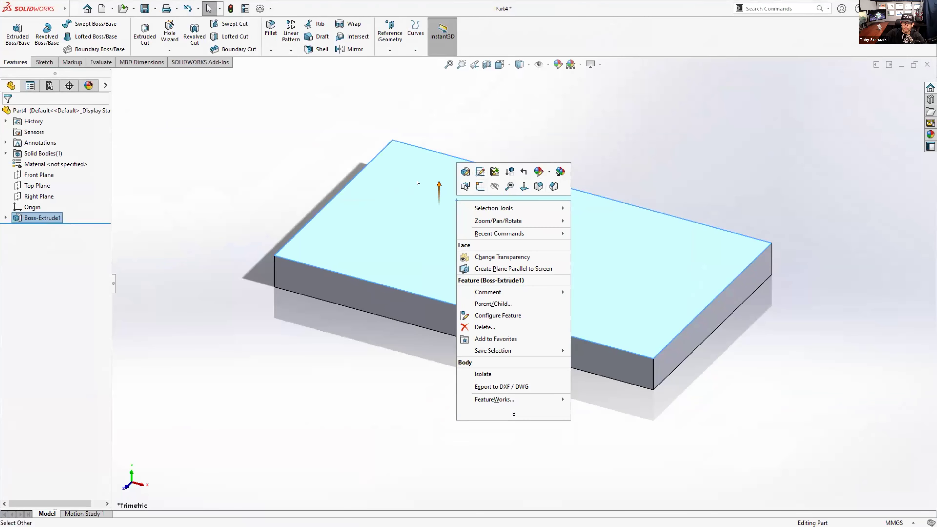
pyautogui.click(480, 185)
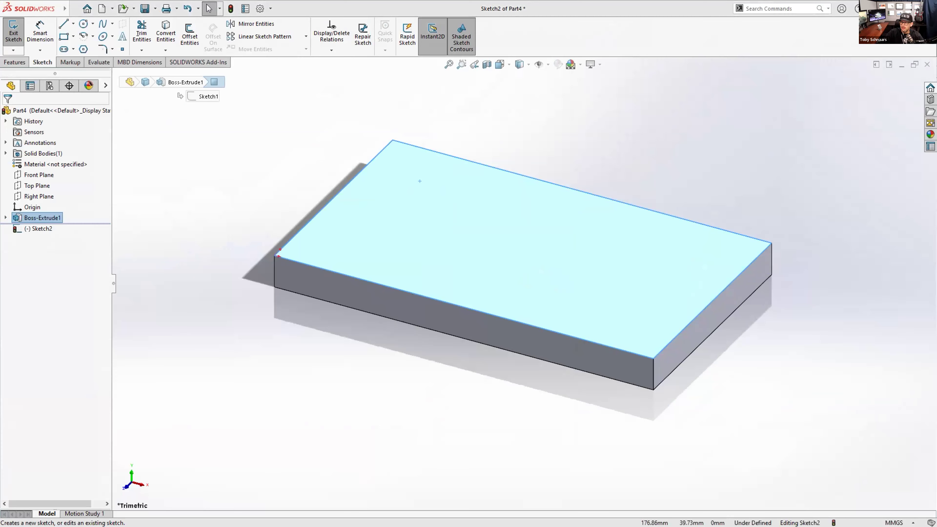
# Step: Bring up the Keyboard CAM window and resize the SOLIDWORKS window so that both fit on screen, with the keyboard below the model
pyautogui.hotkey('alt', 'Tab')
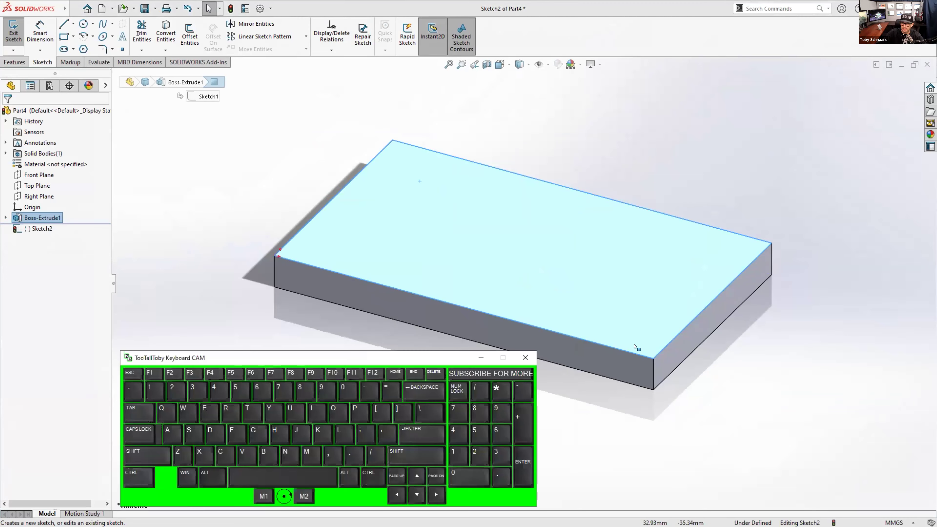
pyautogui.doubleClick(597, 10)
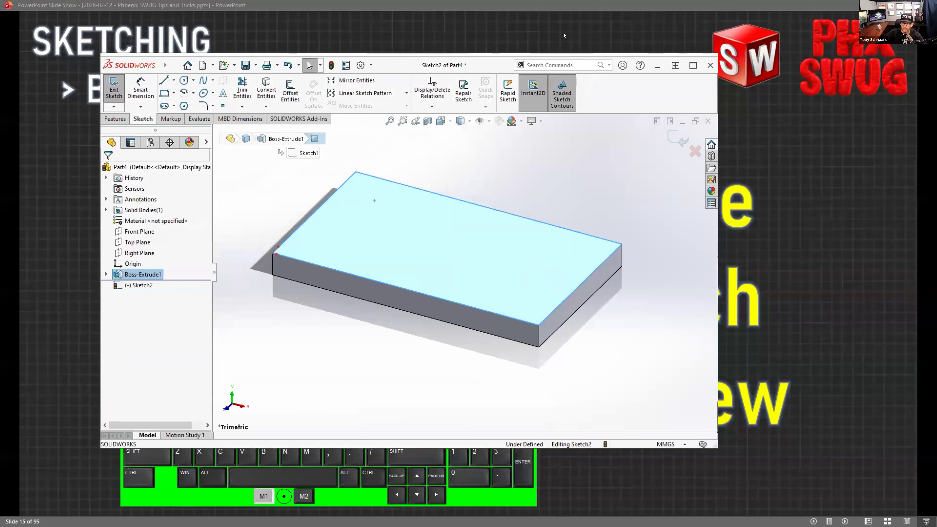
pyautogui.moveTo(353, 11); pyautogui.dragTo(353, 12)
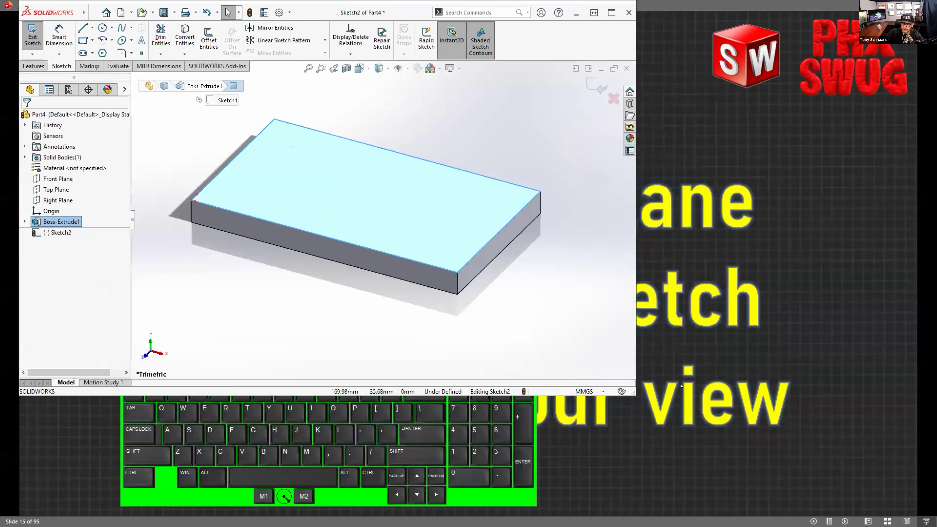
pyautogui.moveTo(631, 360); pyautogui.dragTo(630, 360)
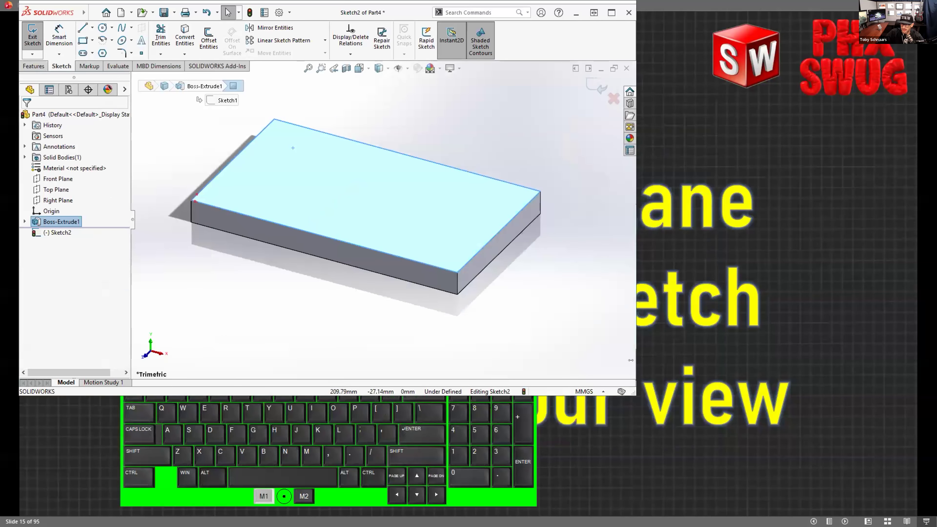
pyautogui.moveTo(878, 357); pyautogui.dragTo(903, 356)
pyautogui.click(340, 501)
pyautogui.click(322, 362)
pyautogui.moveTo(346, 377); pyautogui.dragTo(371, 394)
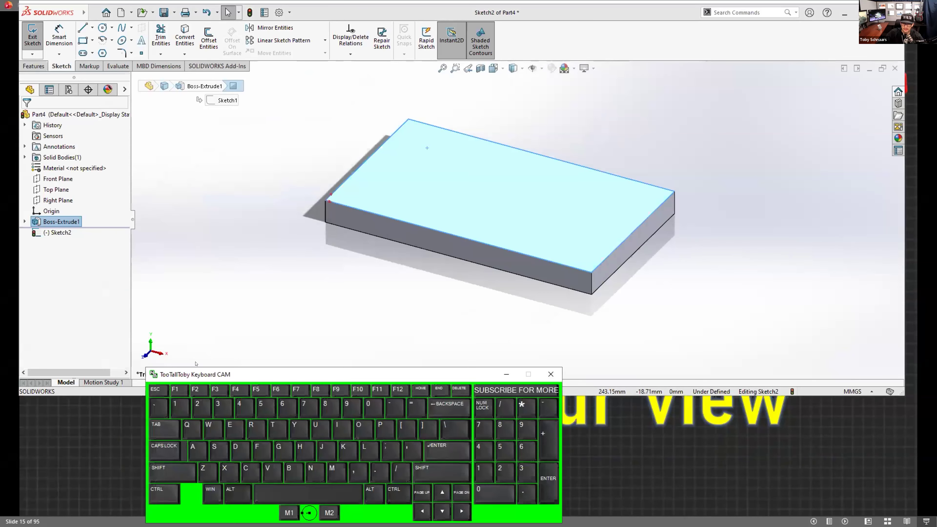
pyautogui.click(614, 388)
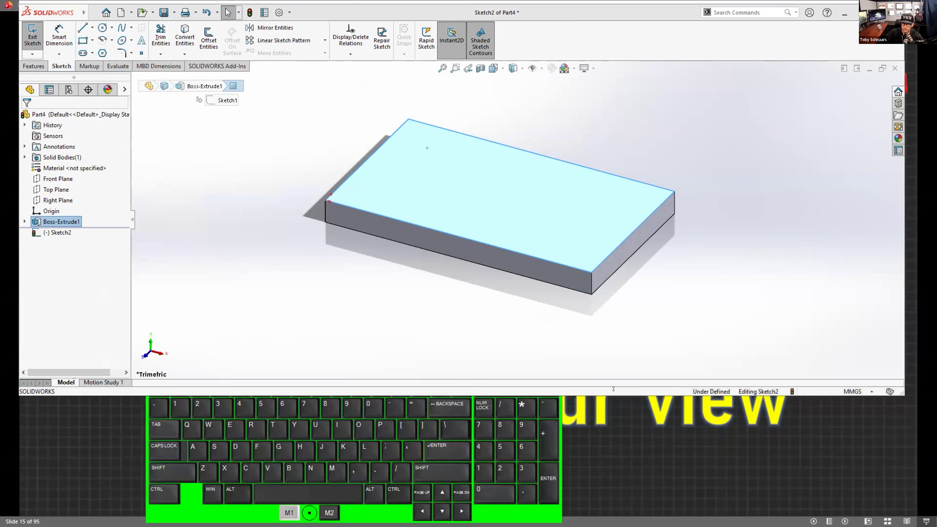
pyautogui.click(322, 236)
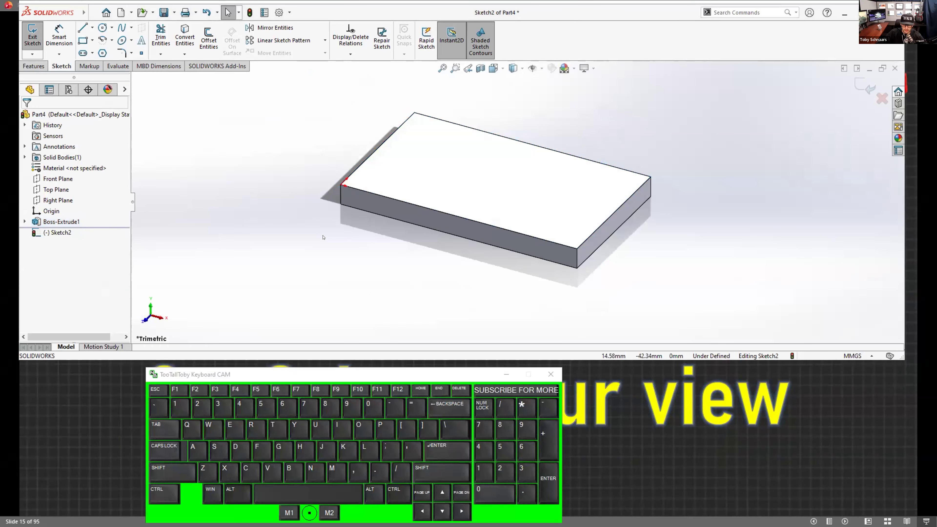
# Step: Examine the block in the standard views, from Front through Left, Right, Top and Bottom to Isometric
pyautogui.hotkey('ctrl', '1')
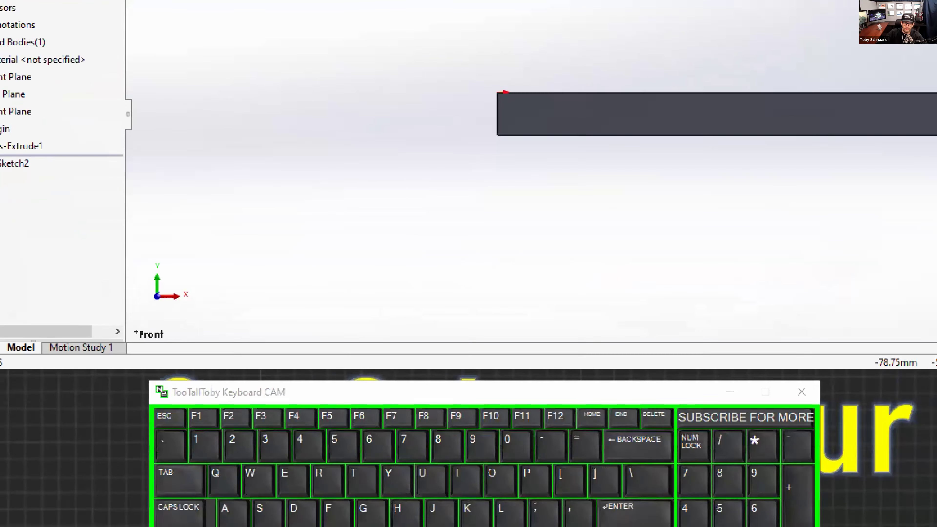
pyautogui.click(172, 310)
pyautogui.moveTo(175, 313)
pyautogui.mouseDown()
pyautogui.moveTo(204, 345)
pyautogui.moveTo(116, 314)
pyautogui.mouseUp()
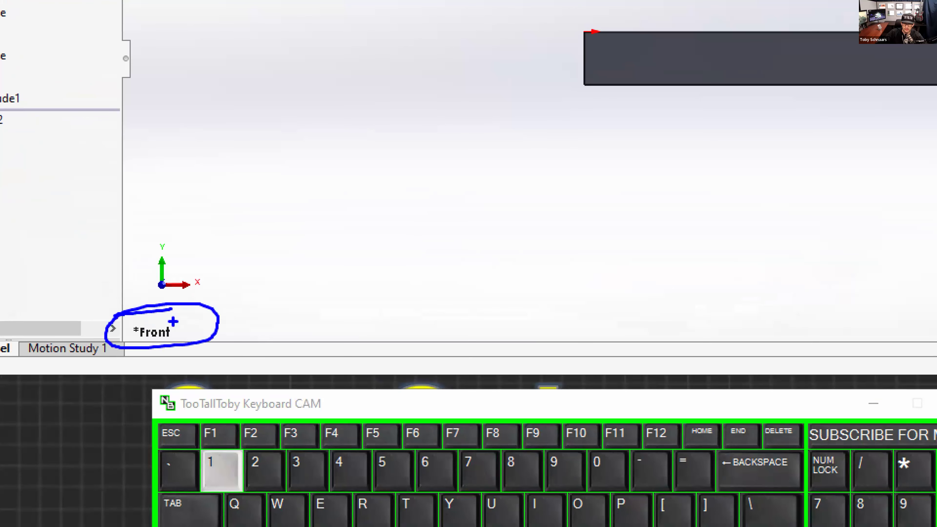
pyautogui.press('Escape')
pyautogui.click(291, 254)
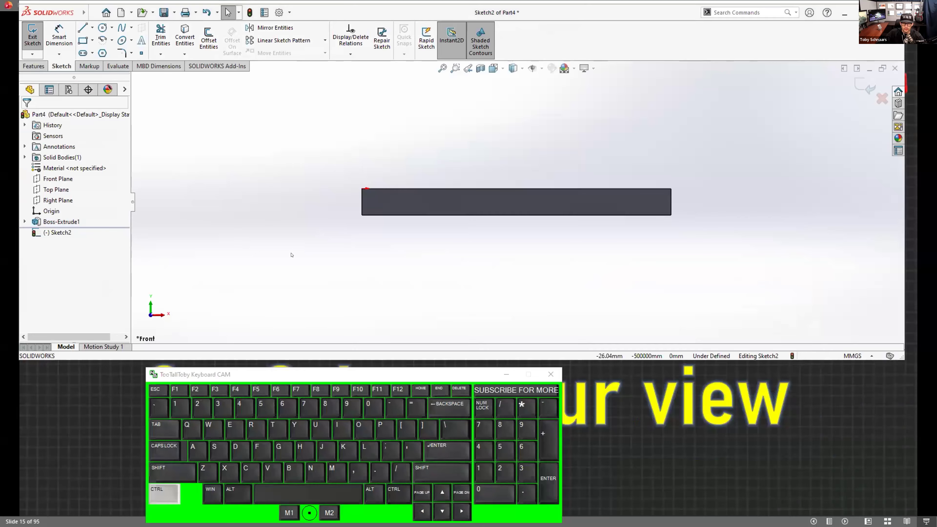
pyautogui.hotkey('ctrl', '3')
pyautogui.hotkey('ctrl', '4')
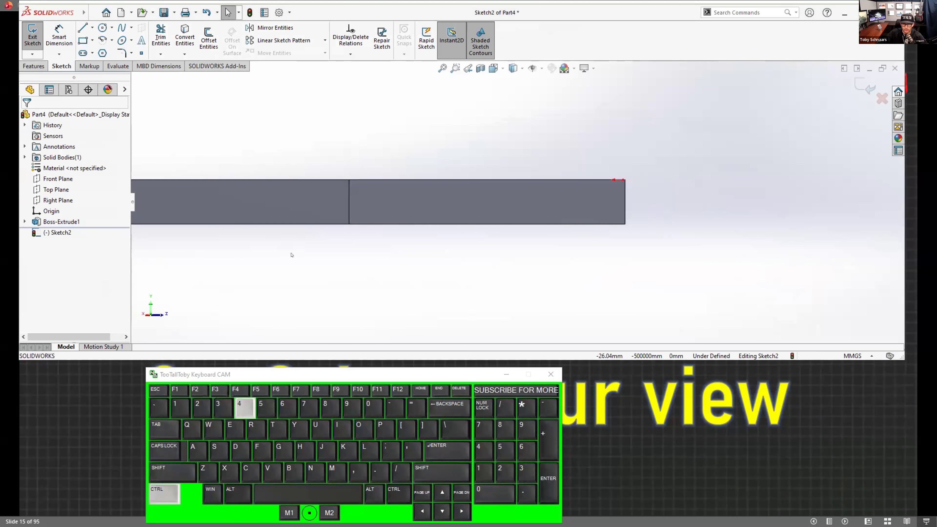
pyautogui.hotkey('ctrl', '5')
pyautogui.hotkey('ctrl', '6')
pyautogui.hotkey('ctrl', '7')
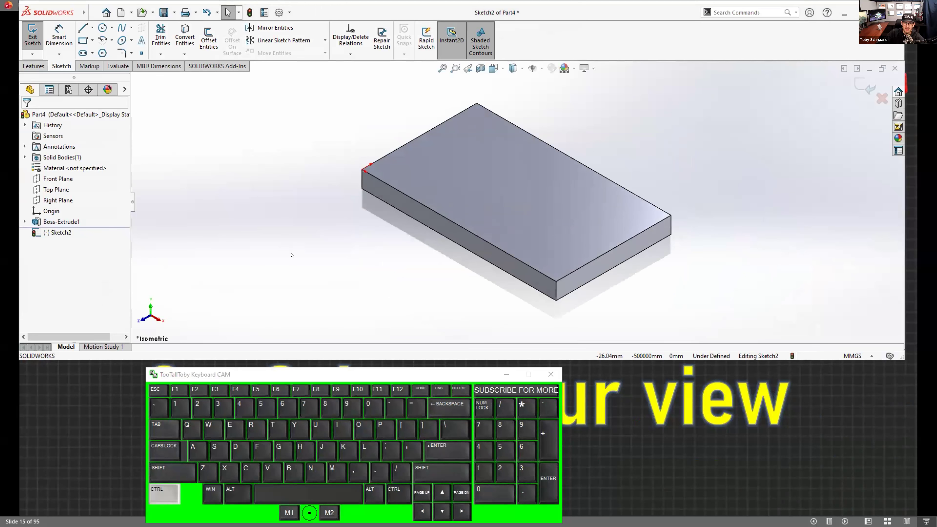
# Step: Select the block's top face and orient the view normal to it
pyautogui.click(458, 206)
pyautogui.hotkey('ctrl', '8')
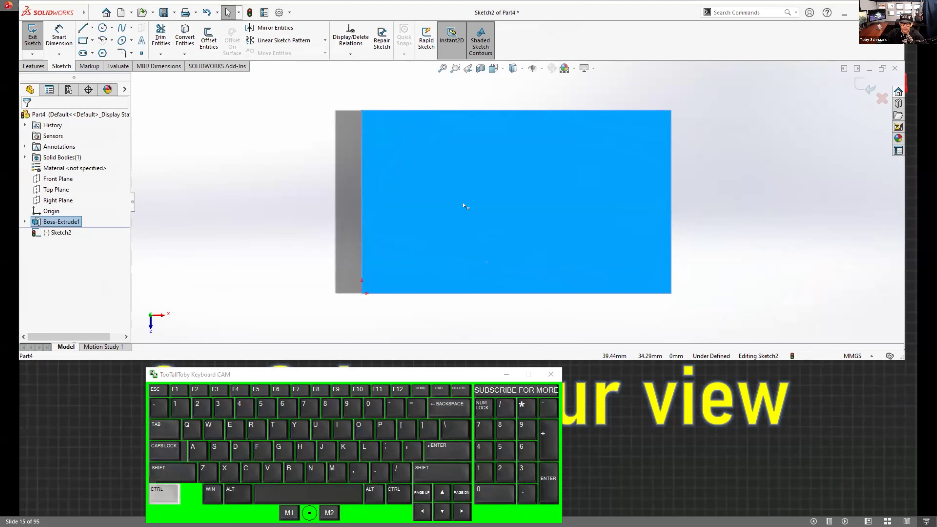
pyautogui.hotkey('ctrl', '8')
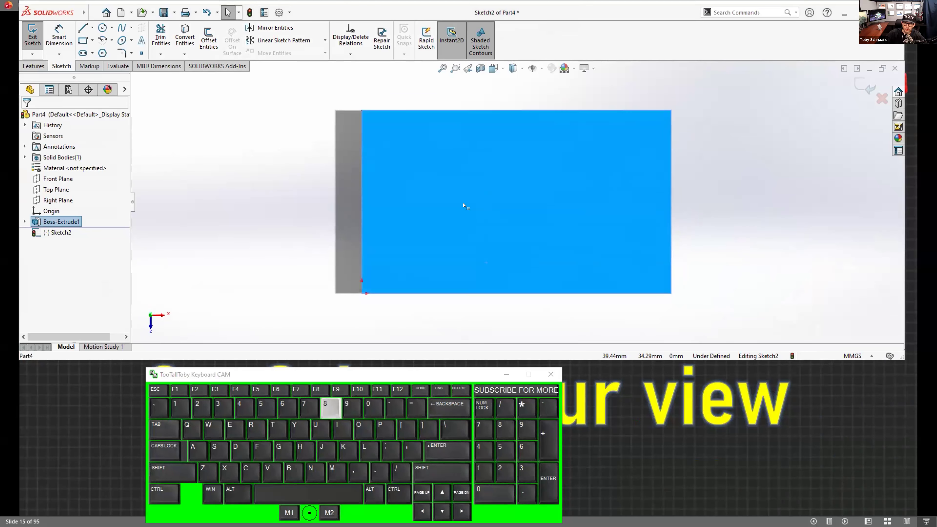
# Step: Exit the empty sketch on the block's top face and clear the selection
pyautogui.click(855, 91)
pyautogui.click(856, 91)
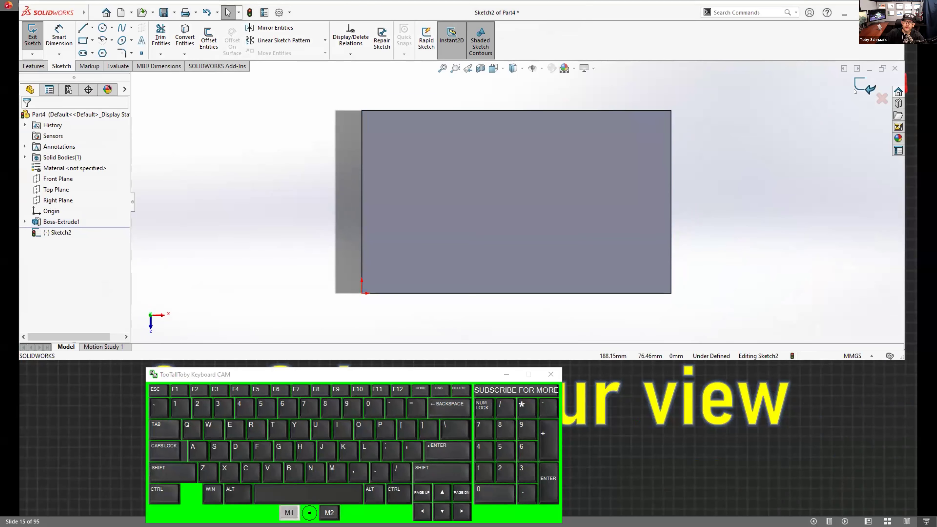
pyautogui.click(778, 144)
# Step: Start a new sketch on the block's top face and orient the view normal to it
pyautogui.moveTo(569, 238)
pyautogui.mouseDown(button='middle')
pyautogui.moveTo(472, 225)
pyautogui.moveTo(464, 193)
pyautogui.mouseUp(button='middle')
pyautogui.click(464, 192)
pyautogui.click(501, 165)
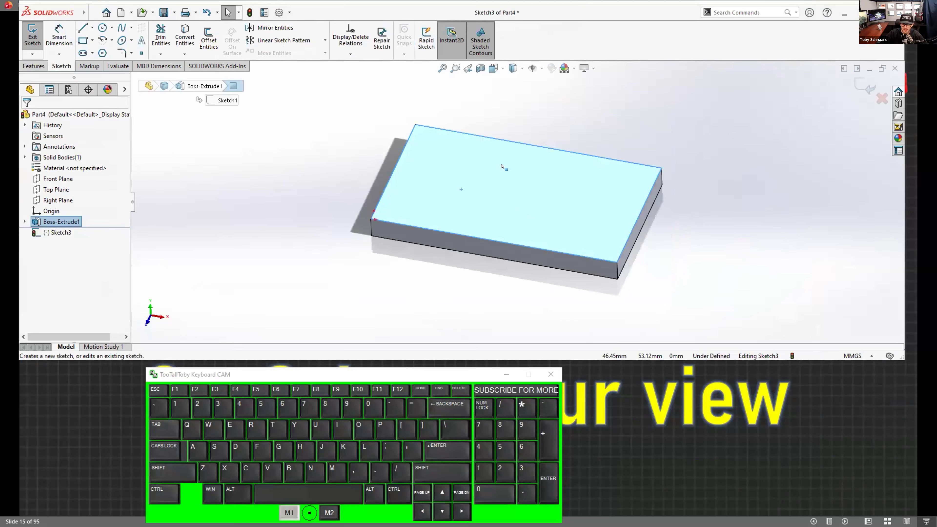
pyautogui.hotkey('ctrl', '8')
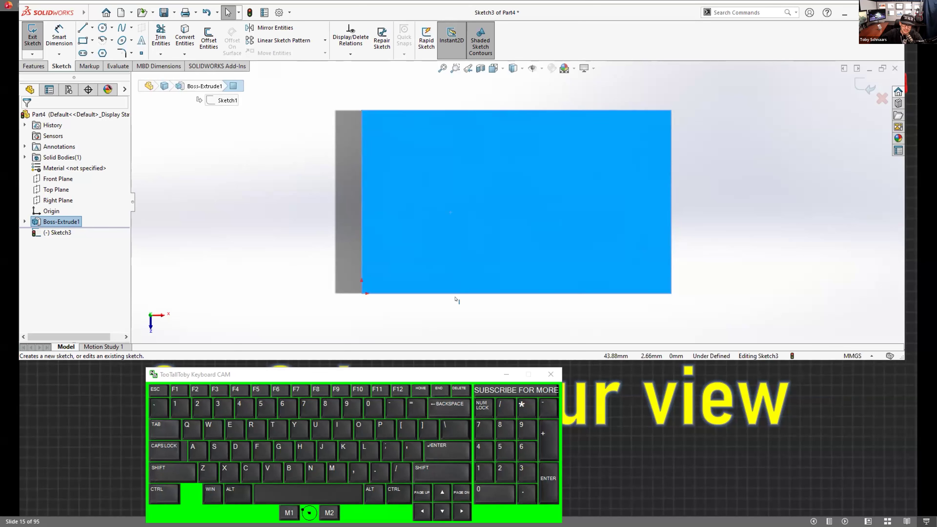
# Step: Examine the option for auto-rotating the view normal to the sketch plane in the Sketch system options, and return to the model
pyautogui.moveTo(456, 299)
pyautogui.mouseDown(button='middle')
pyautogui.moveTo(410, 210)
pyautogui.moveTo(406, 186)
pyautogui.moveTo(422, 174)
pyautogui.mouseUp(button='middle')
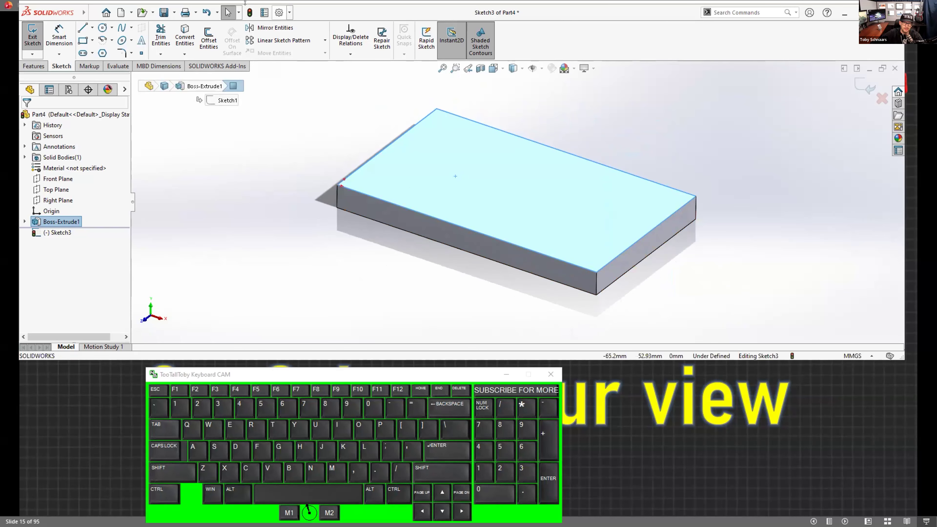
pyautogui.click(279, 12)
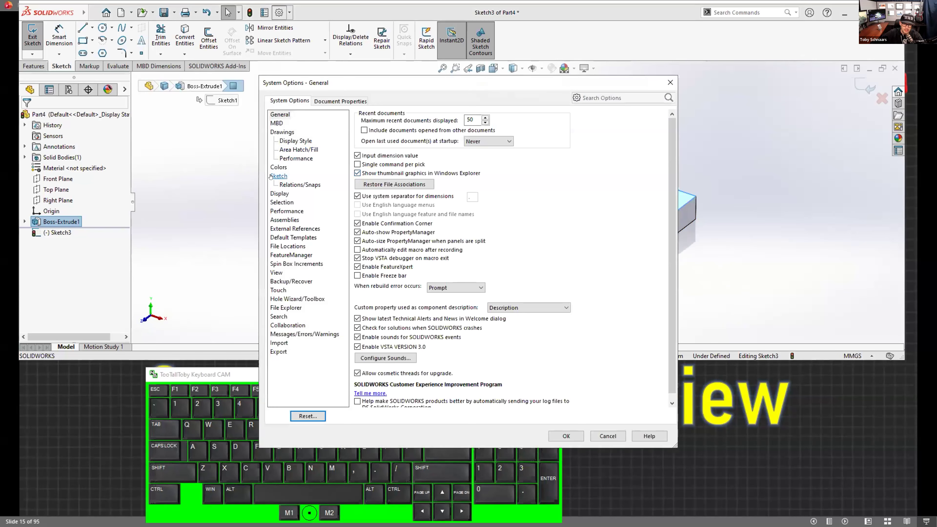
pyautogui.click(273, 176)
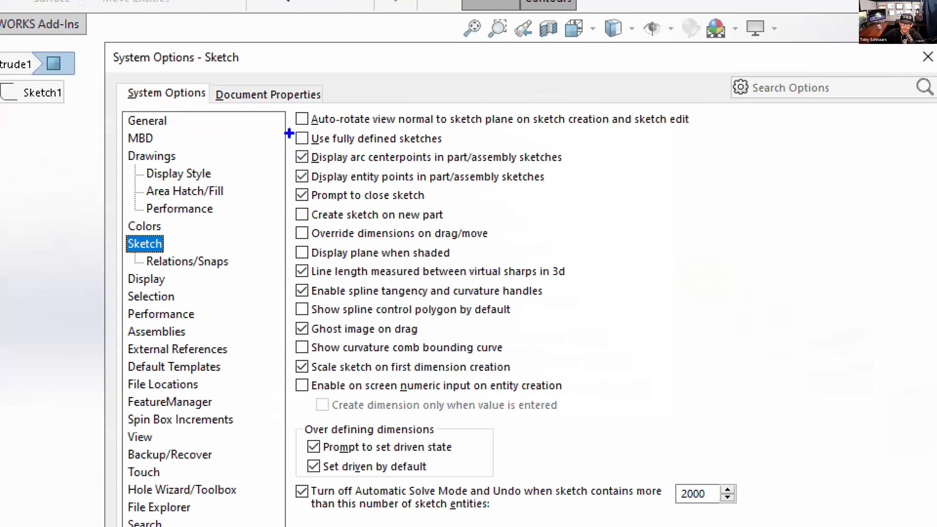
pyautogui.moveTo(288, 134)
pyautogui.mouseDown()
pyautogui.moveTo(723, 139)
pyautogui.moveTo(561, 91)
pyautogui.moveTo(283, 105)
pyautogui.moveTo(291, 130)
pyautogui.mouseUp()
pyautogui.moveTo(385, 64)
pyautogui.mouseDown()
pyautogui.moveTo(304, 115)
pyautogui.moveTo(307, 139)
pyautogui.mouseUp()
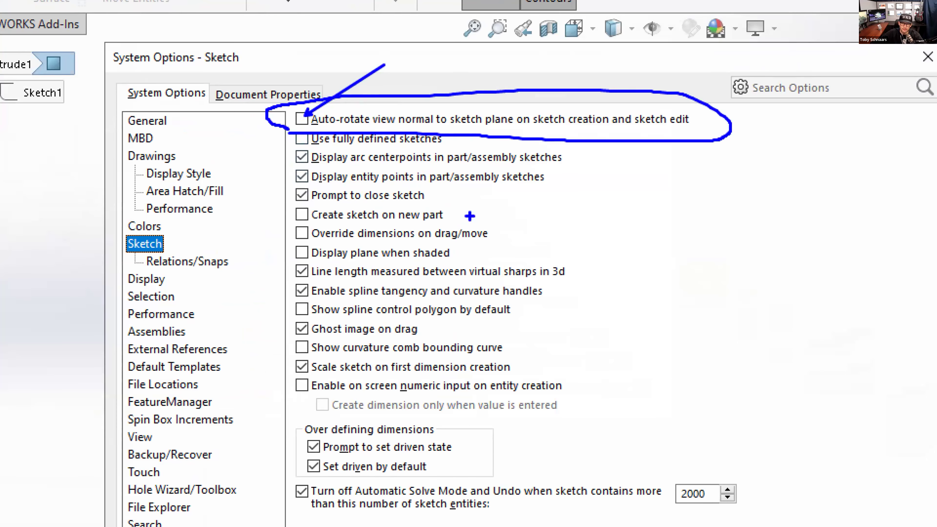
pyautogui.hotkey('alt', '1')
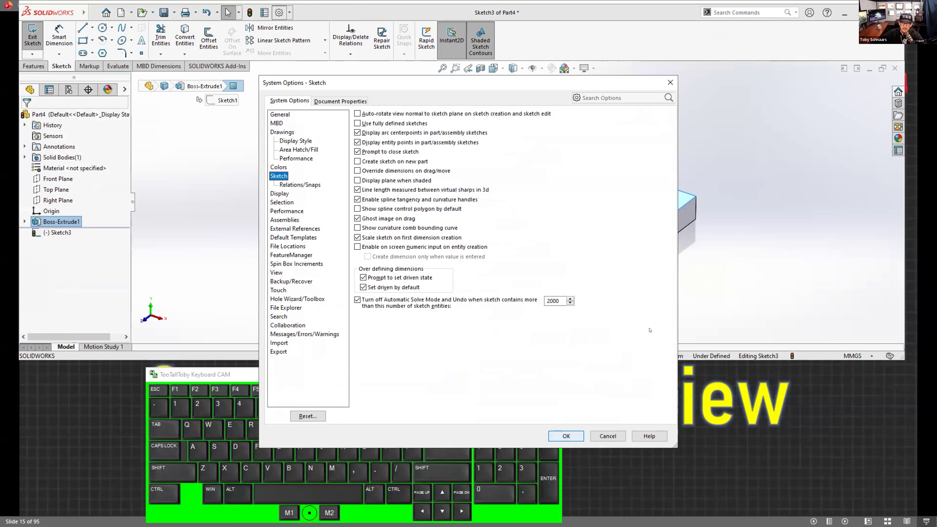
pyautogui.click(660, 470)
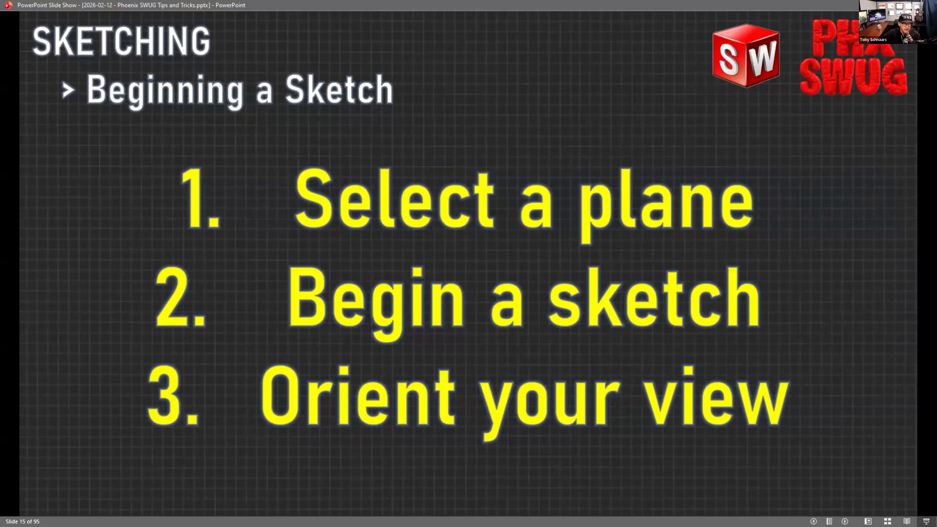
pyautogui.hotkey('alt', 'Tab')
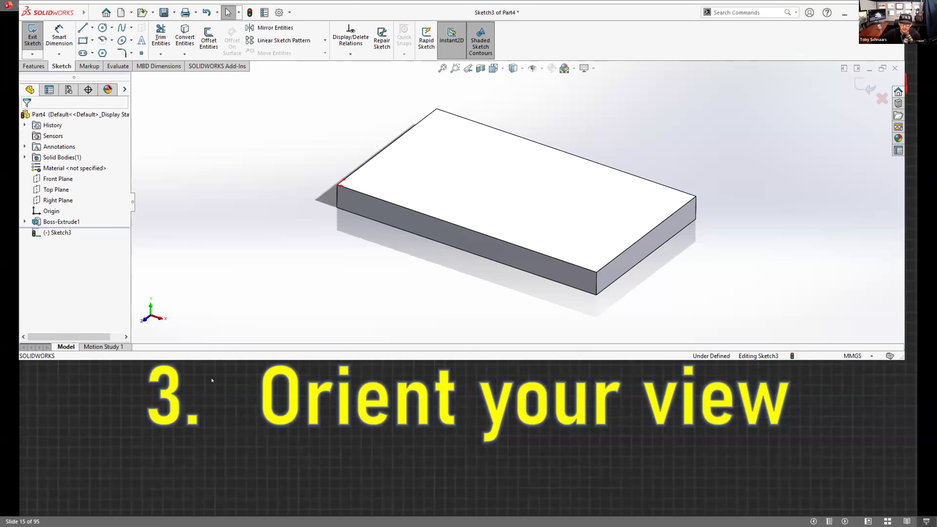
# Step: Sketch a circle on the block's top face, centred at about X 51.7, Y 37.8 mm, and exit the sketch
pyautogui.click(483, 186)
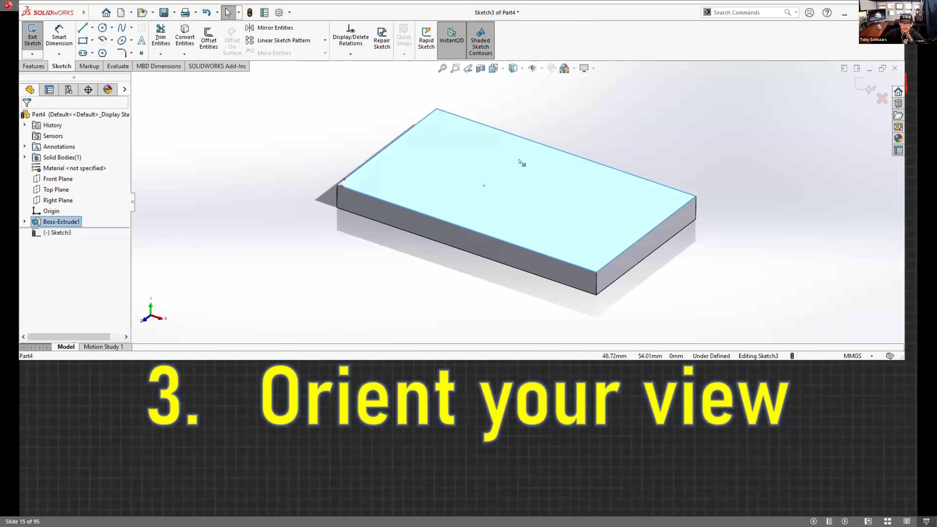
pyautogui.press('s')
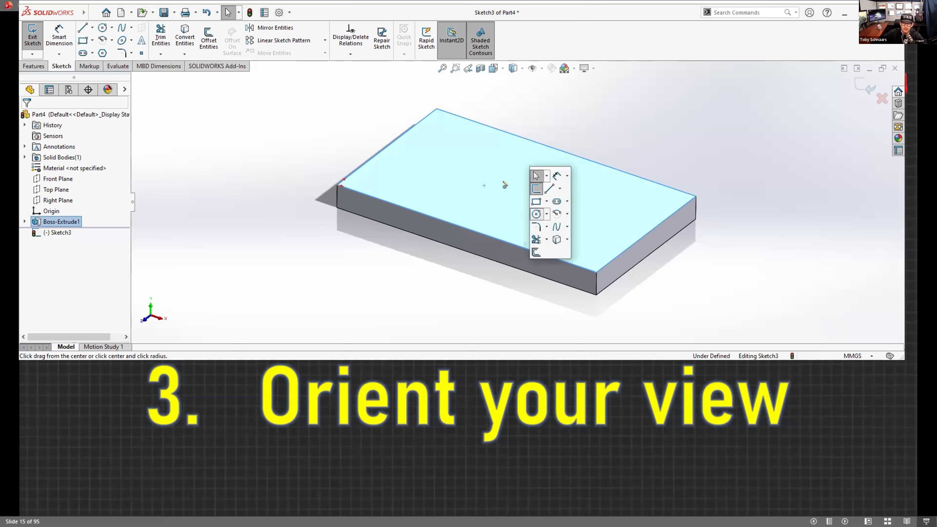
pyautogui.click(534, 215)
pyautogui.moveTo(505, 181); pyautogui.dragTo(539, 192)
pyautogui.press('s')
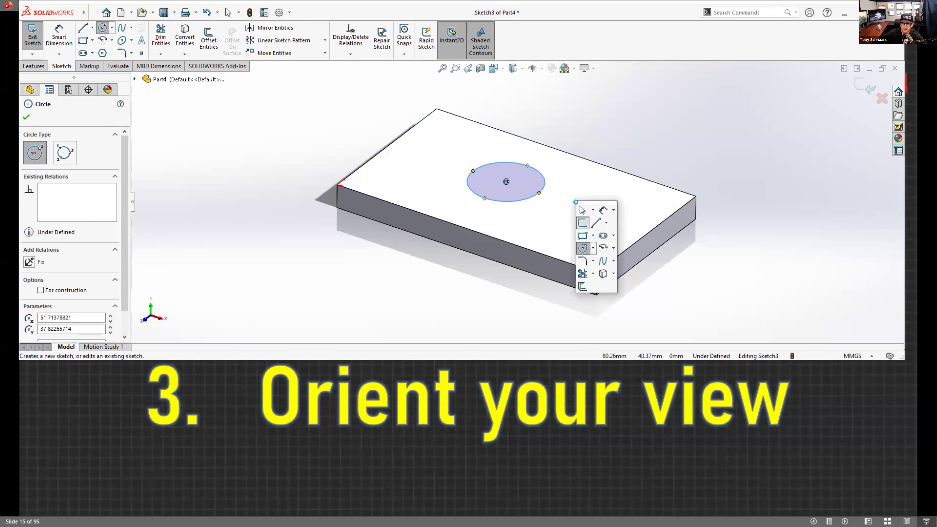
pyautogui.click(582, 223)
# Step: Cut-extrude the circle downward to make a hole in the block
pyautogui.press('s')
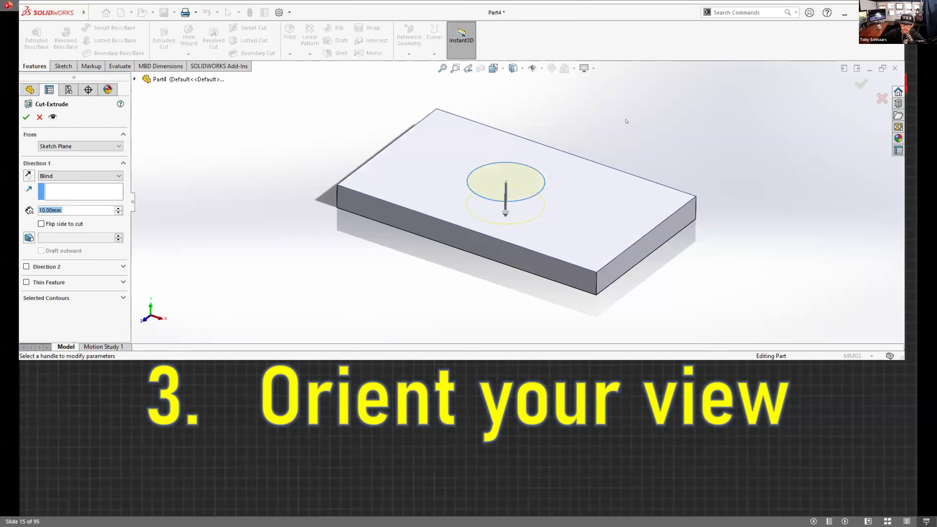
pyautogui.rightClick(627, 121)
pyautogui.click(668, 247)
pyautogui.press('Return')
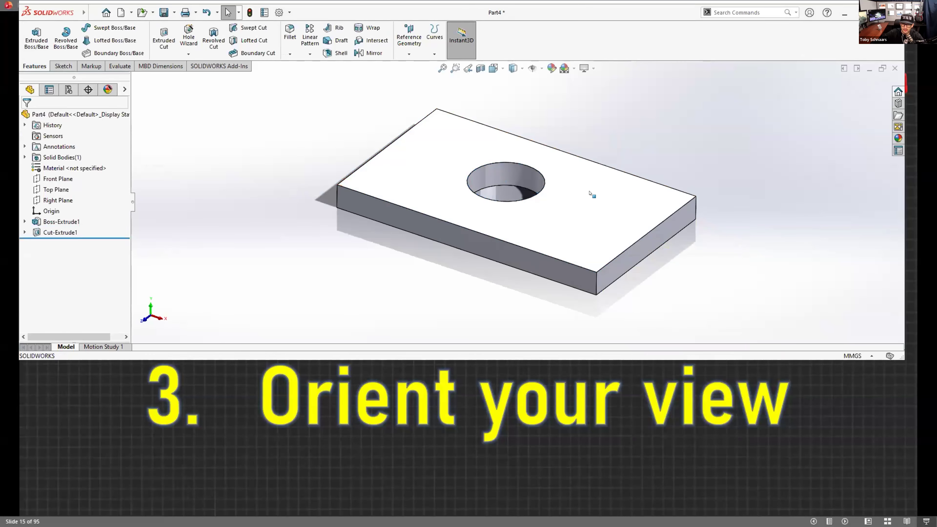
# Step: Start a sketch on the block's narrow end face and orient the view normal to it
pyautogui.click(626, 268)
pyautogui.press('s')
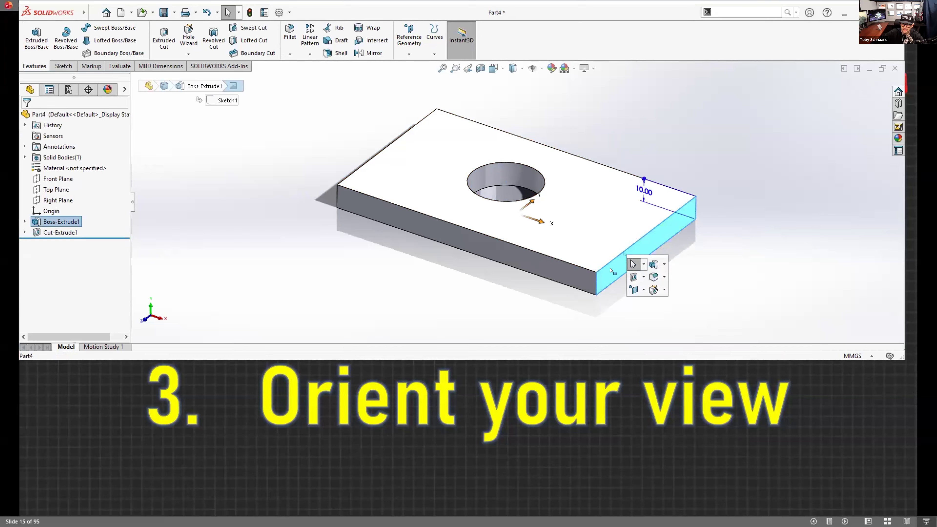
pyautogui.click(650, 245)
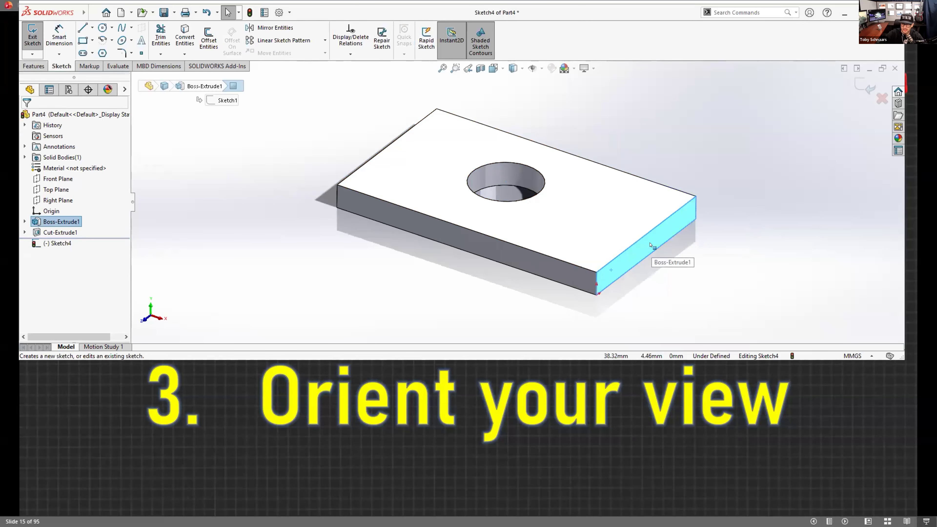
pyautogui.hotkey('ctrl', '8')
# Step: Sketch a corner rectangle about 69.31 mm wide hanging below the end face's lower edge, and exit the sketch
pyautogui.press('s')
pyautogui.click(661, 277)
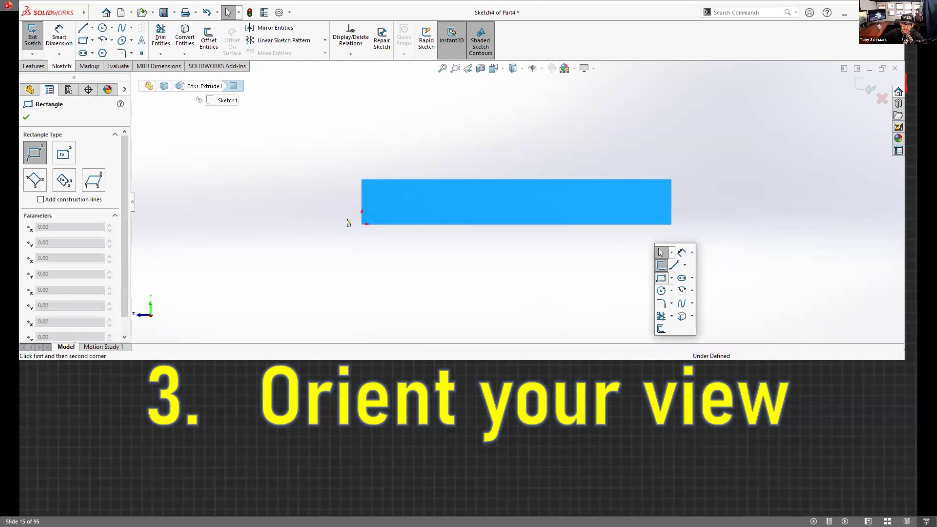
pyautogui.click(366, 224)
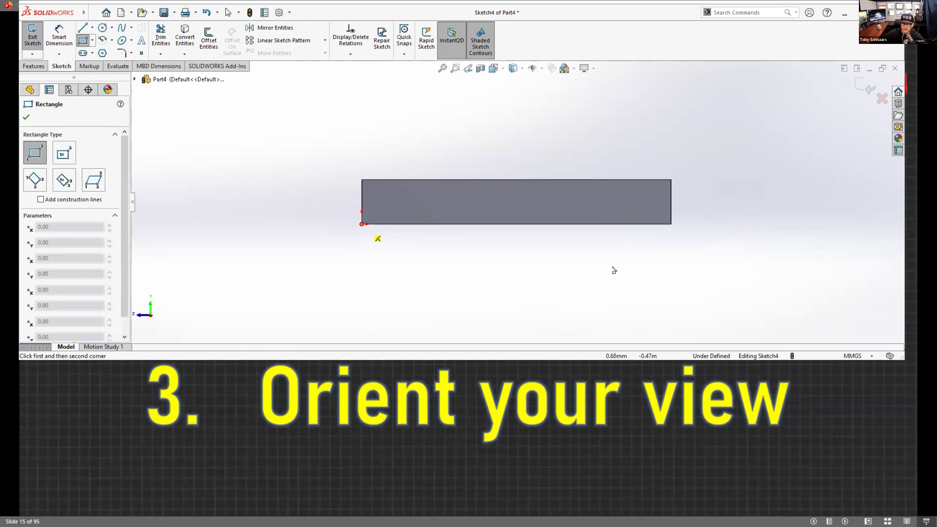
pyautogui.click(670, 211)
pyautogui.press('Escape')
pyautogui.moveTo(611, 211); pyautogui.dragTo(608, 276)
pyautogui.moveTo(521, 265); pyautogui.dragTo(553, 258, button='middle')
pyautogui.press('s')
pyautogui.click(614, 280)
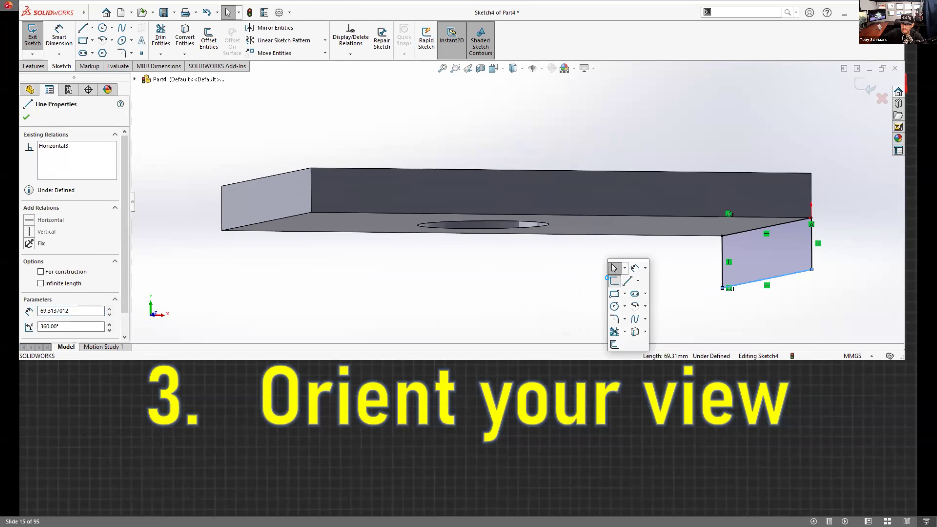
# Step: Extrude the rectangle inward beneath the block to form a leg at its end
pyautogui.press('s')
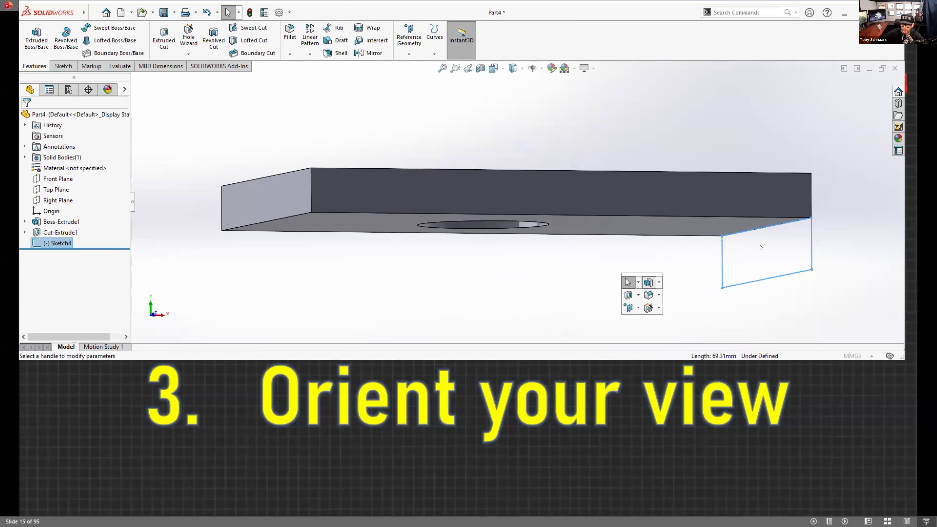
pyautogui.click(648, 283)
pyautogui.click(771, 253)
pyautogui.click(823, 168)
pyautogui.click(861, 84)
pyautogui.scroll(3, 655, 138)
pyautogui.moveTo(756, 177); pyautogui.dragTo(558, 215, button='middle')
pyautogui.click(557, 215)
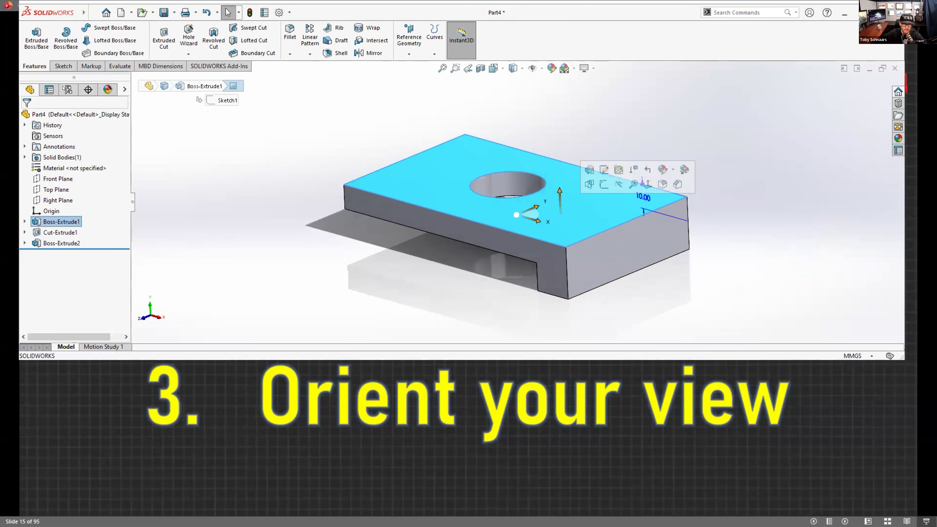
pyautogui.click(63, 66)
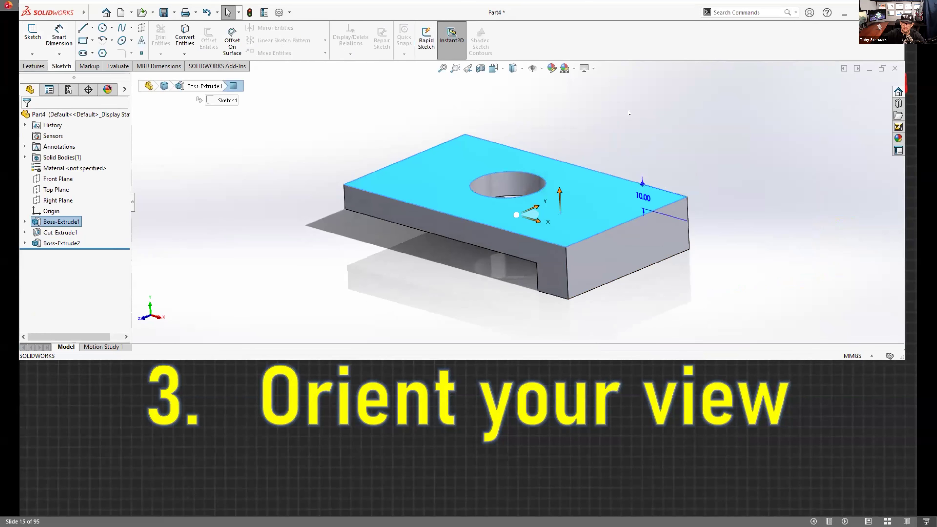
pyautogui.press('Escape')
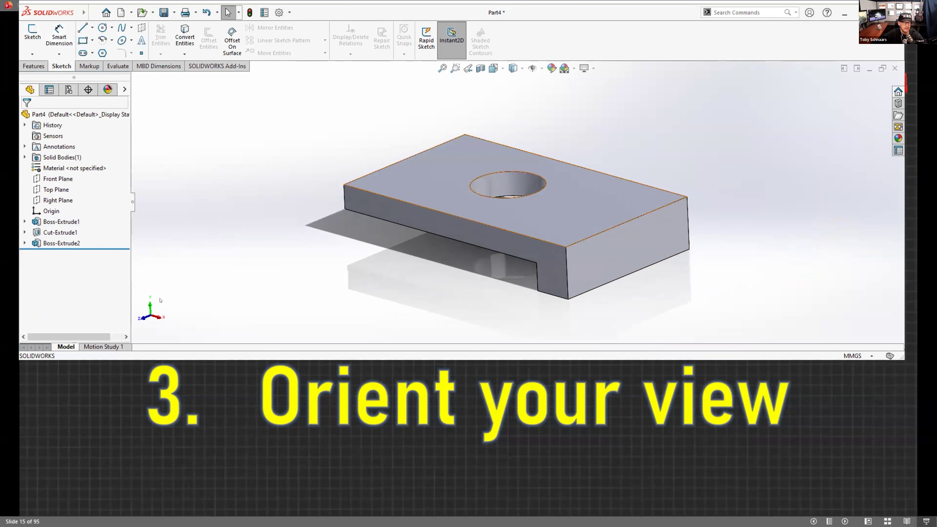
pyautogui.click(331, 456)
pyautogui.click(598, 307)
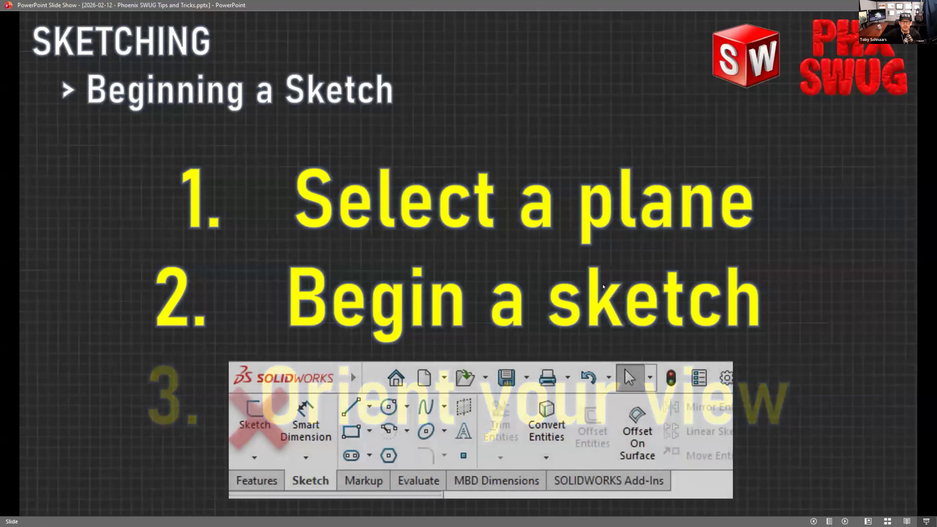
pyautogui.click(665, 216)
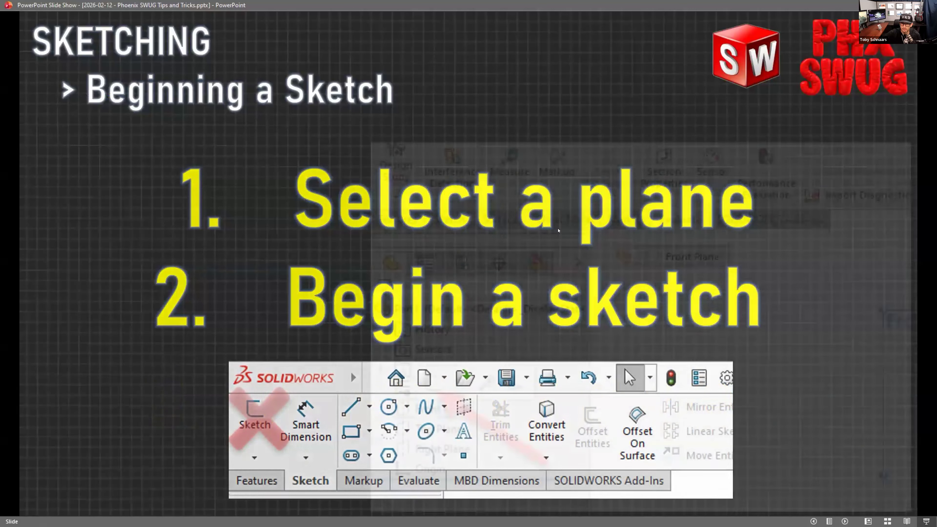
pyautogui.click(141, 200)
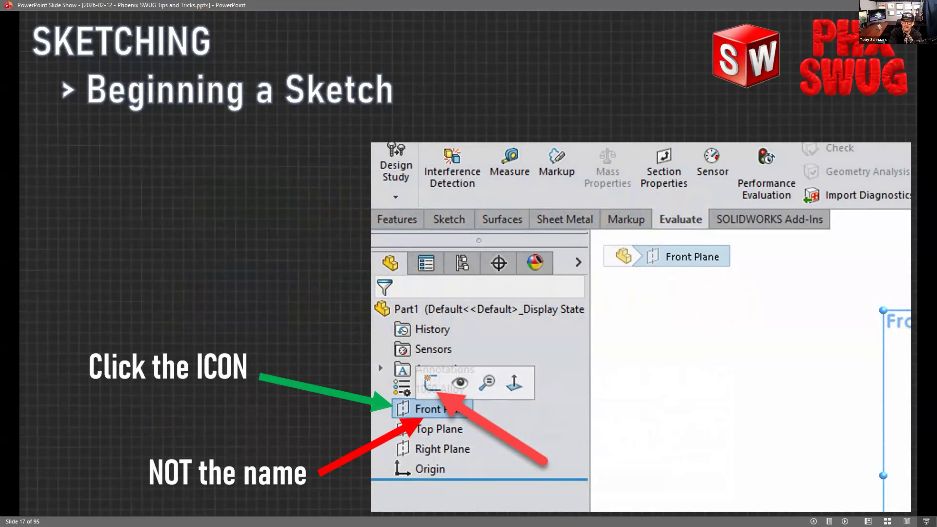
pyautogui.press('Right')
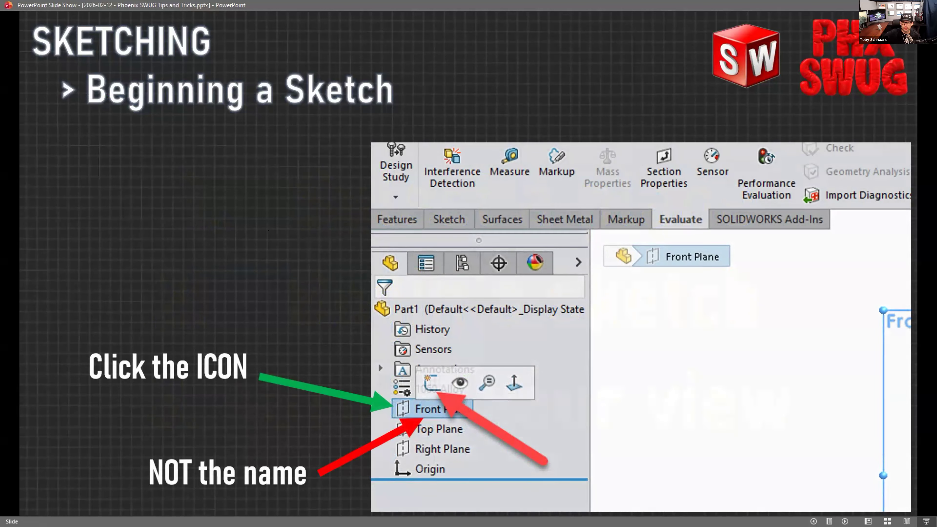
pyautogui.press('Right')
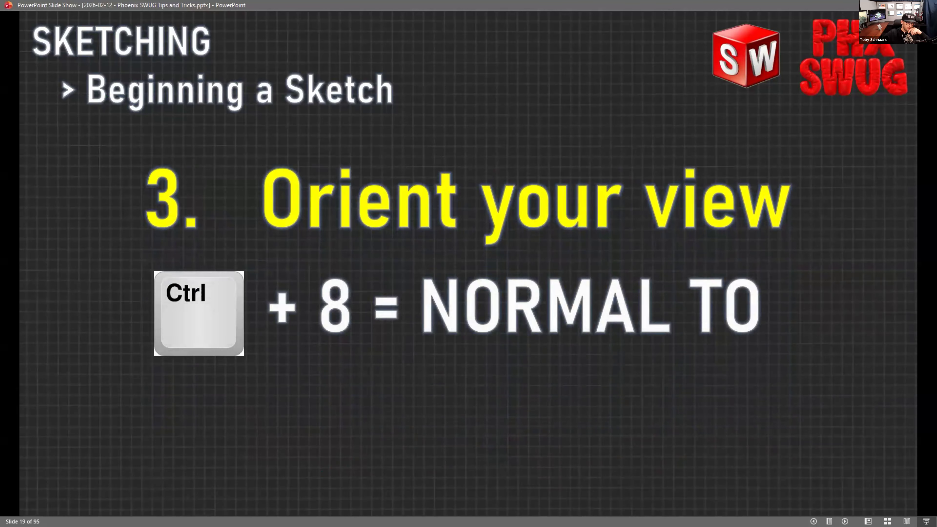
pyautogui.press('Right')
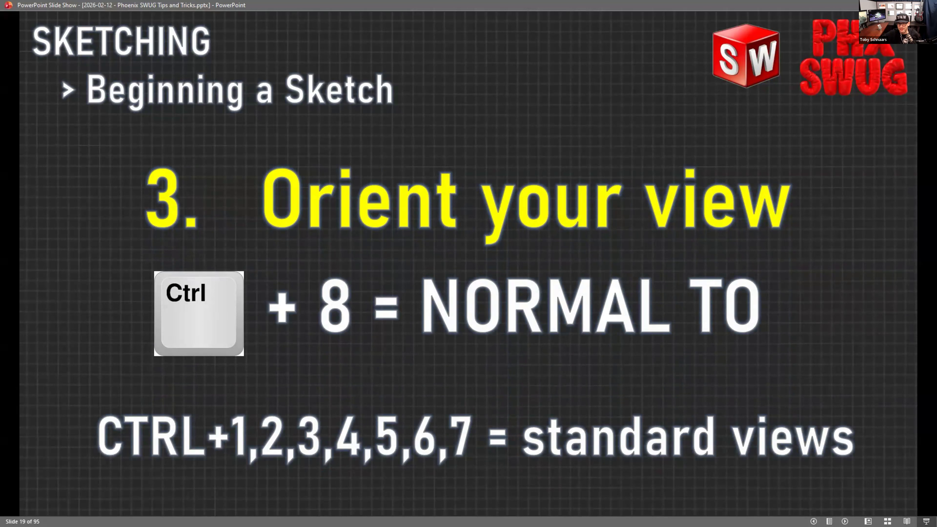
pyautogui.press('Right')
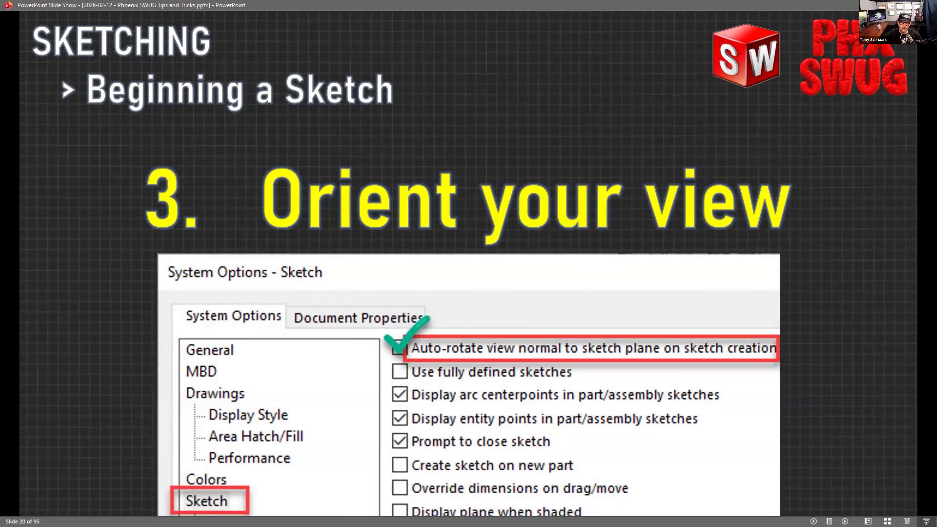
pyautogui.press('Right')
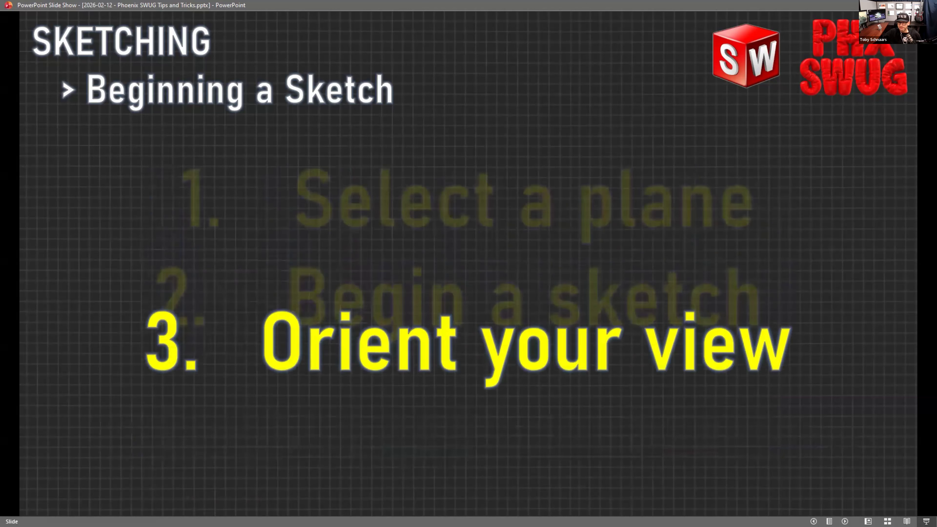
pyautogui.press('Right')
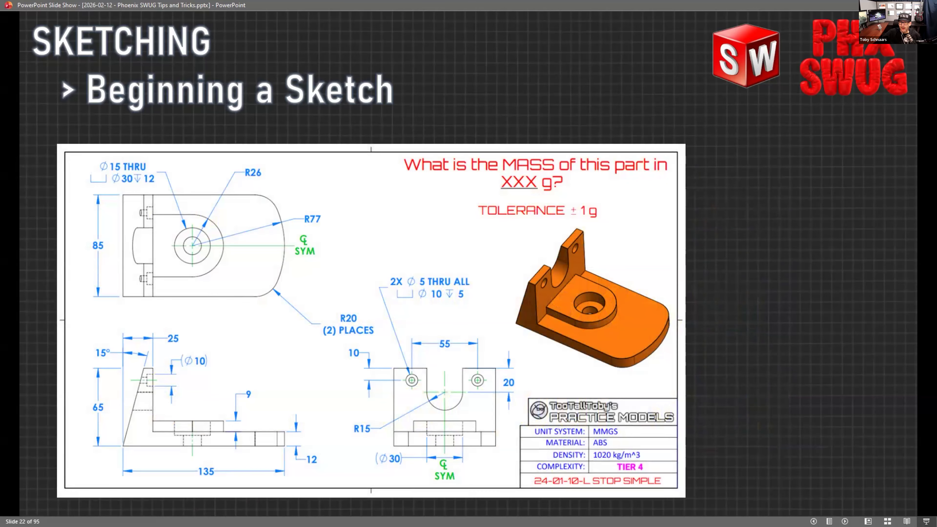
pyautogui.press('Right')
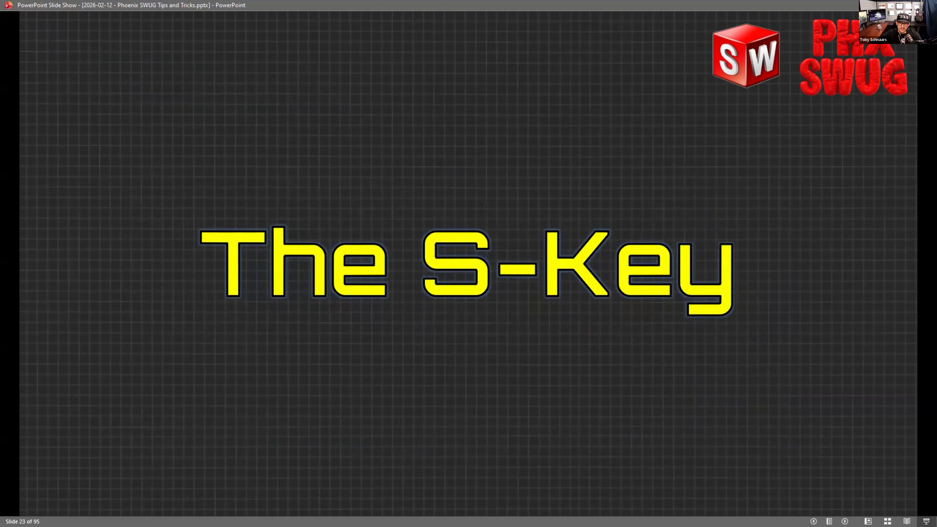
pyautogui.press('Right')
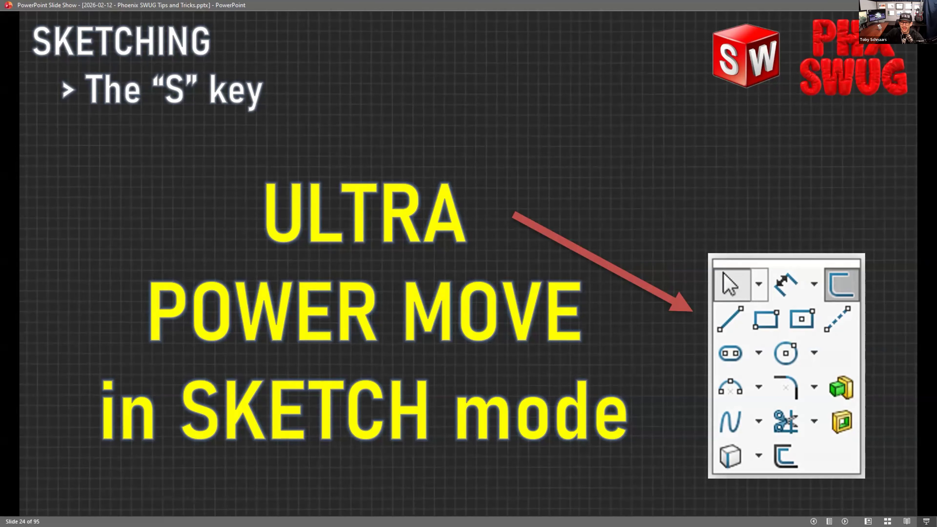
pyautogui.press('Right')
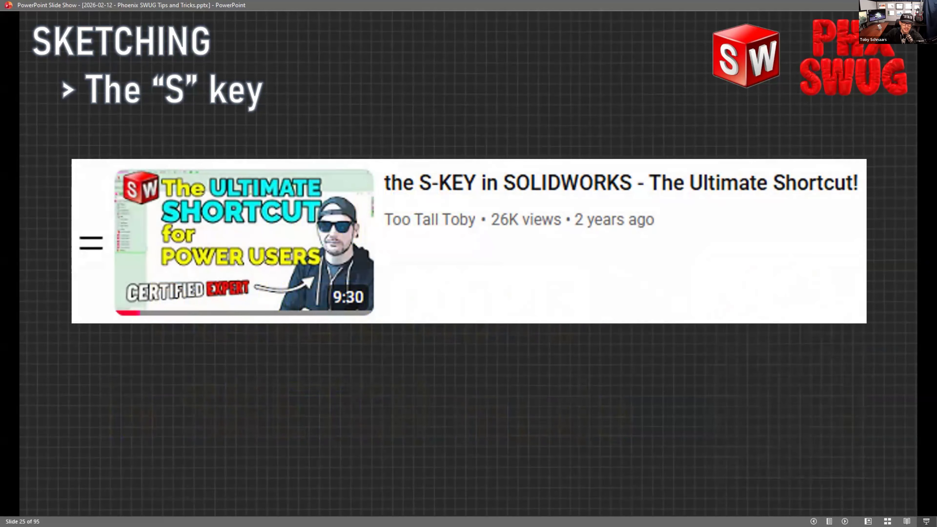
pyautogui.press('Left')
pyautogui.press('Right')
pyautogui.press('Right')
pyautogui.press('Right')
pyautogui.press('Right')
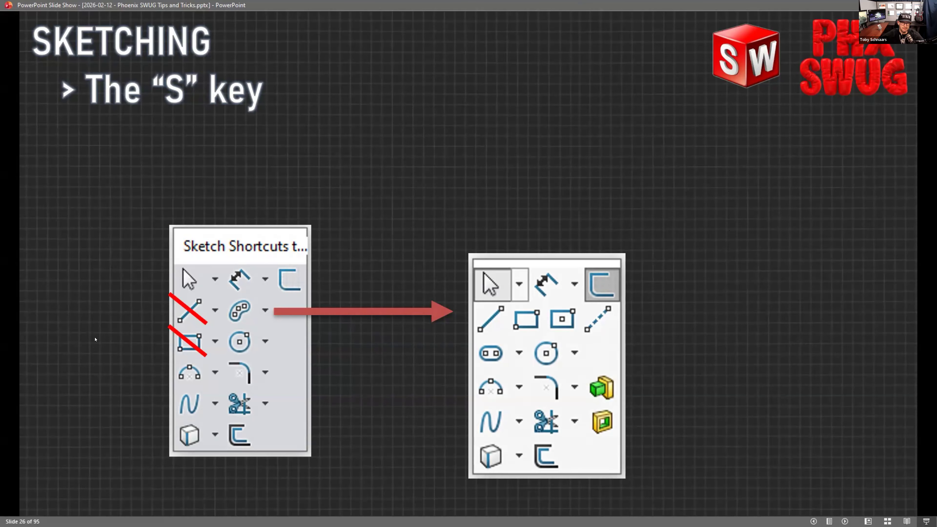
pyautogui.press('Left')
pyautogui.press('Left')
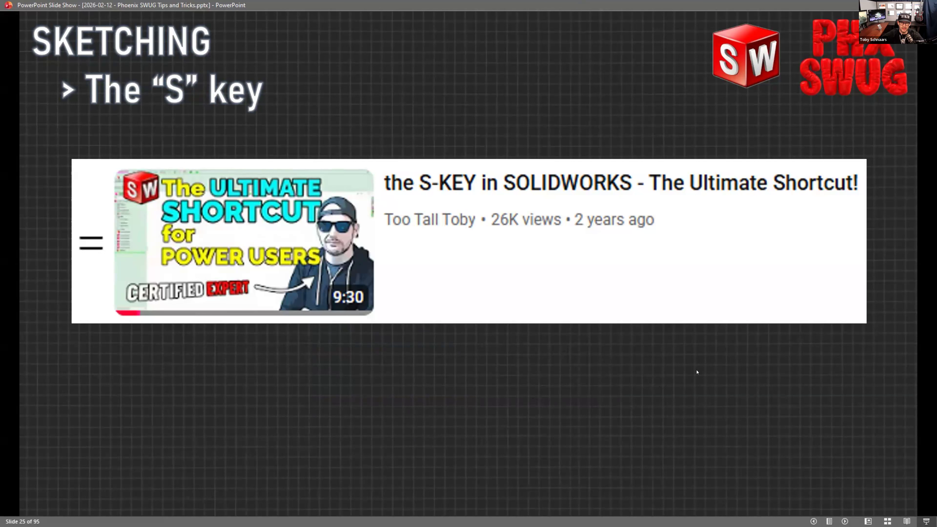
pyautogui.press('Right')
pyautogui.press('Right')
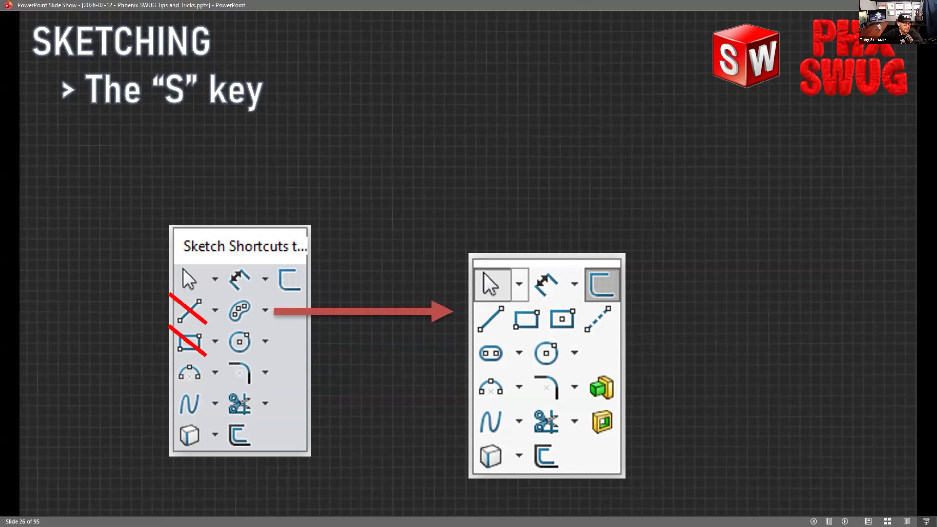
# Step: Switch to the SOLIDWORKS part in a maximized window and start a sketch on the block's top face
pyautogui.hotkey('alt', 'Tab')
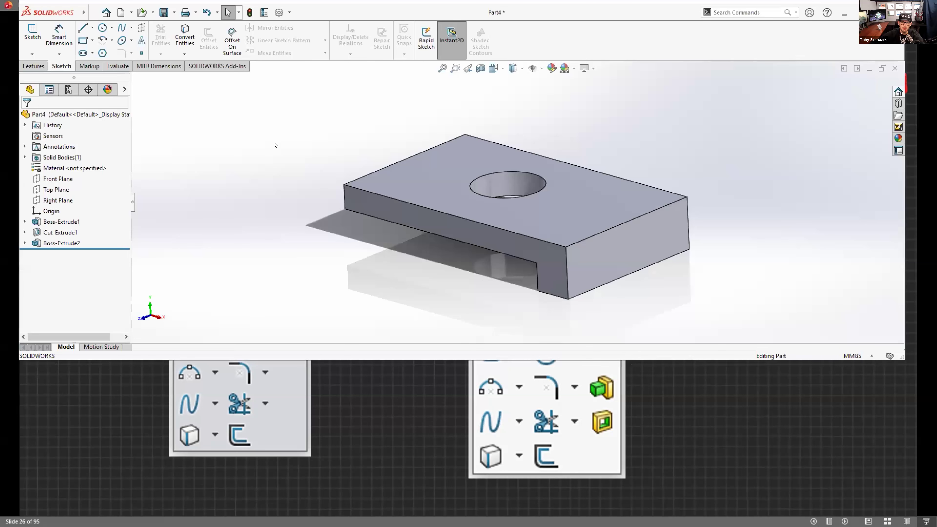
pyautogui.doubleClick(635, 10)
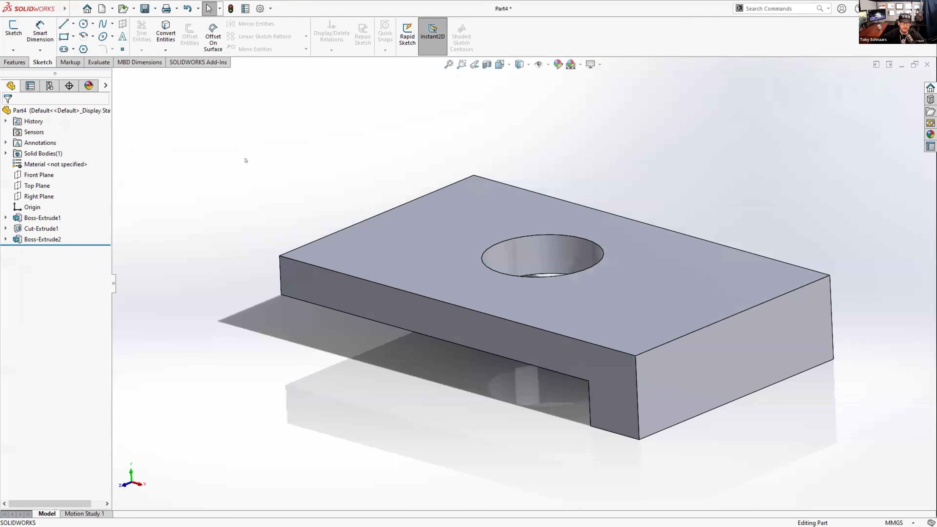
pyautogui.click(412, 227)
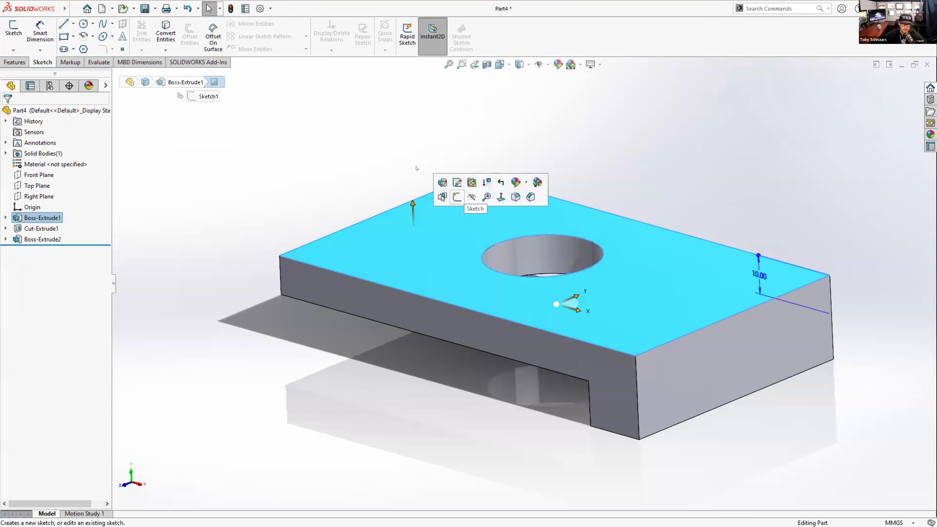
pyautogui.click(474, 200)
# Step: Bring up the sketch shortcut toolbar and open its customization settings
pyautogui.press('s')
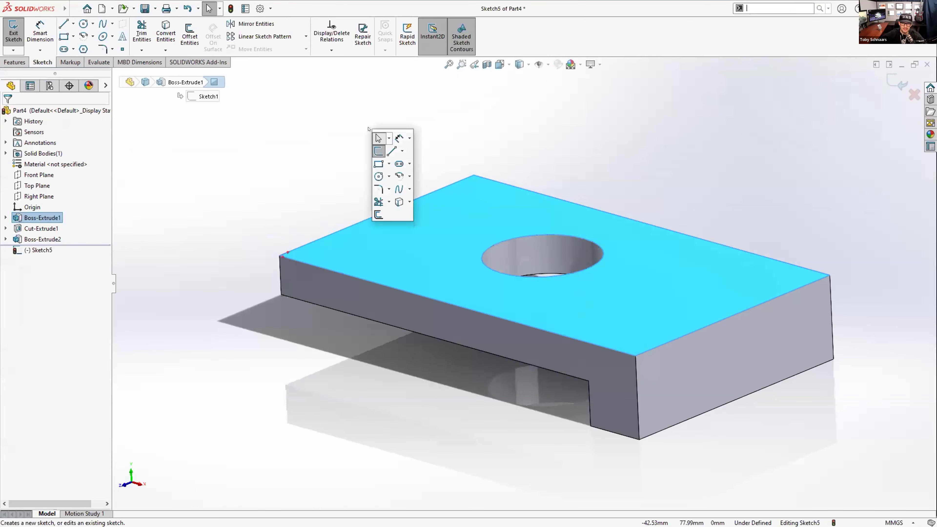
pyautogui.rightClick(392, 211)
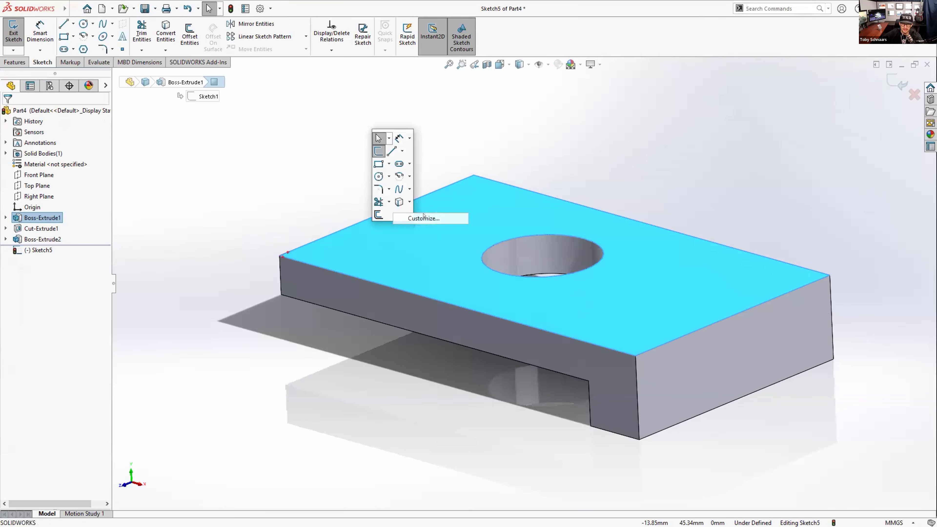
pyautogui.click(424, 218)
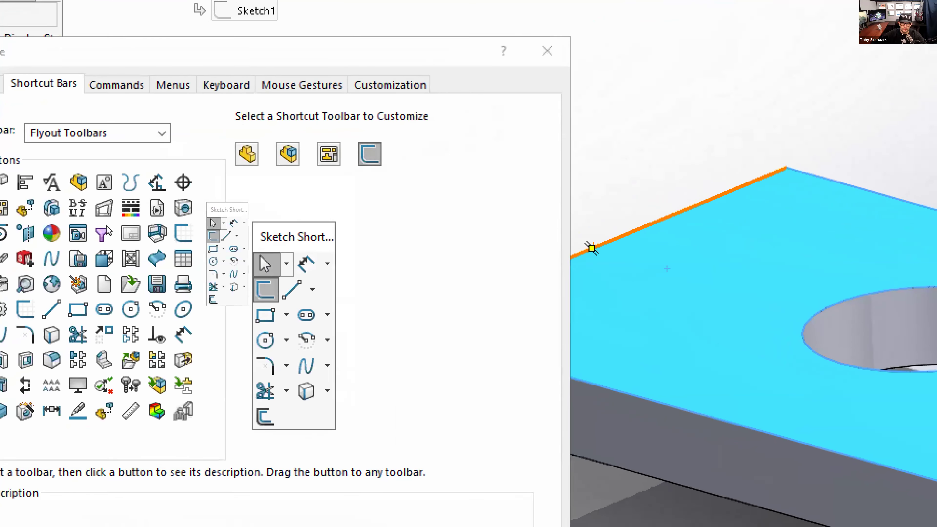
pyautogui.moveTo(398, 168); pyautogui.dragTo(432, 251)
pyautogui.moveTo(353, 167); pyautogui.dragTo(406, 244)
pyautogui.moveTo(269, 165)
pyautogui.keyDown('ctrl'); pyautogui.keyDown('shift'); pyautogui.mouseDown()
pyautogui.moveTo(271, 180)
pyautogui.moveTo(313, 180)
pyautogui.moveTo(282, 204)
pyautogui.mouseUp(); pyautogui.keyUp('shift'); pyautogui.keyUp('ctrl')
pyautogui.keyDown('ctrl'); pyautogui.keyDown('shift'); pyautogui.moveTo(315, 159); pyautogui.dragTo(328, 205); pyautogui.keyUp('shift'); pyautogui.keyUp('ctrl')
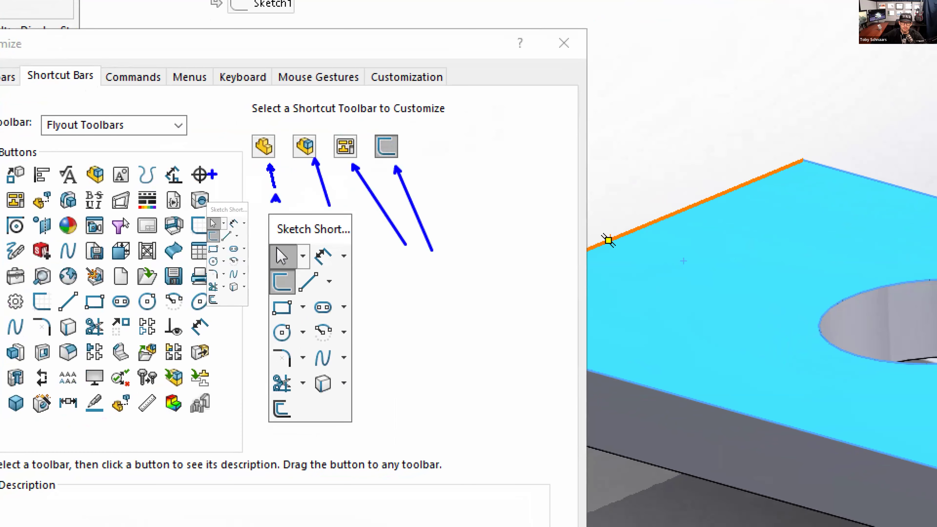
pyautogui.press('Escape')
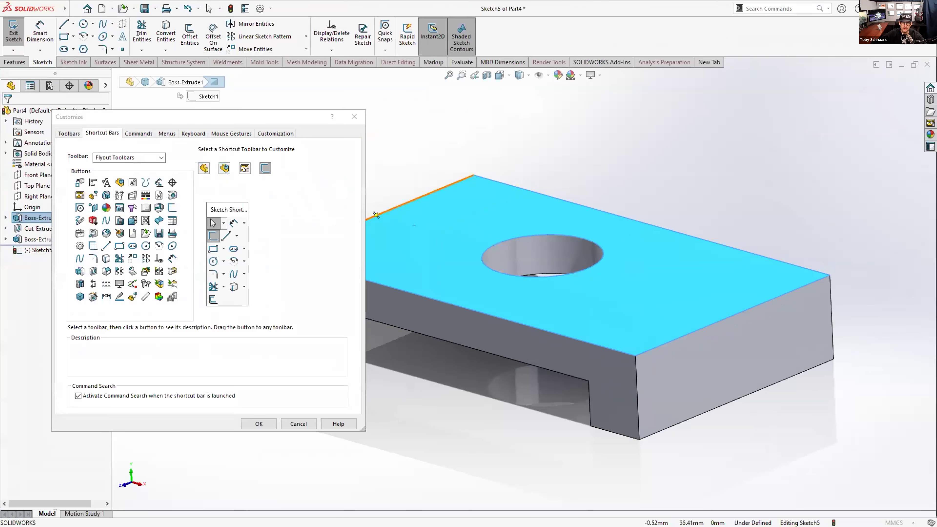
# Step: Look through the drawing, assembly and part shortcut toolbars in the customization settings, and return to the sketch one
pyautogui.click(243, 168)
pyautogui.click(223, 168)
pyautogui.click(204, 167)
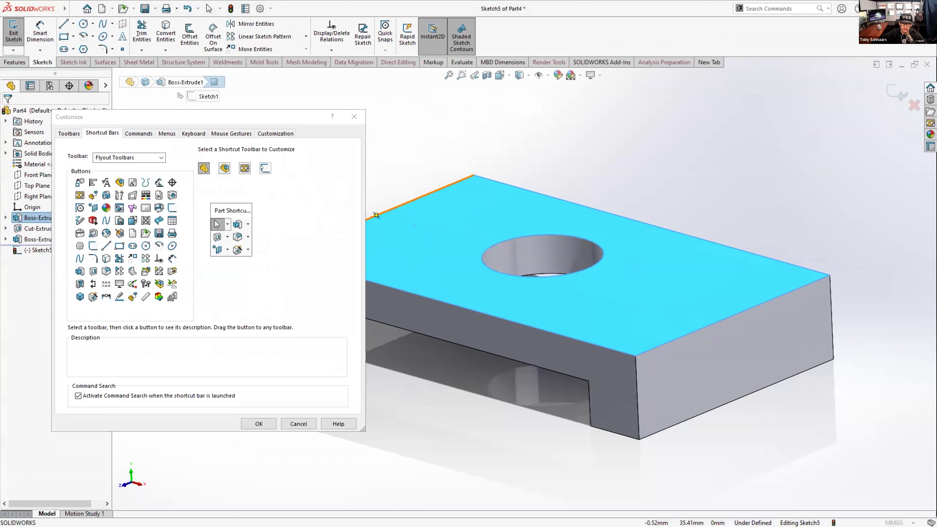
pyautogui.click(263, 168)
# Step: Move the sketch shortcut toolbar clear of the Customize dialog, reshape it wider and shorter, and close the dialog
pyautogui.moveTo(260, 216)
pyautogui.mouseDown()
pyautogui.moveTo(416, 149)
pyautogui.moveTo(410, 121)
pyautogui.mouseUp()
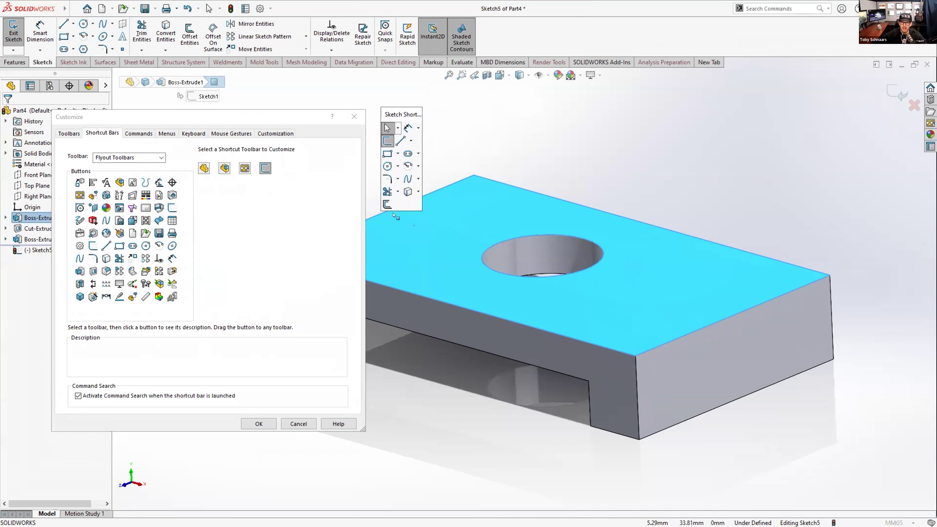
pyautogui.moveTo(400, 207)
pyautogui.mouseDown()
pyautogui.moveTo(401, 155)
pyautogui.moveTo(400, 199)
pyautogui.moveTo(401, 184)
pyautogui.mouseUp()
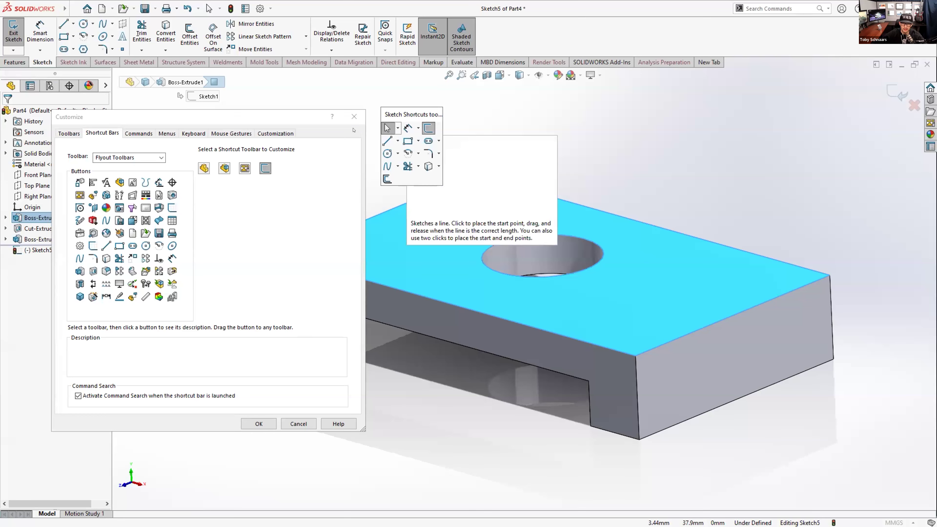
pyautogui.click(354, 116)
# Step: Reopen the sketch shortcut toolbar's customization and remove the Line and Rectangle flyouts from it
pyautogui.press('s')
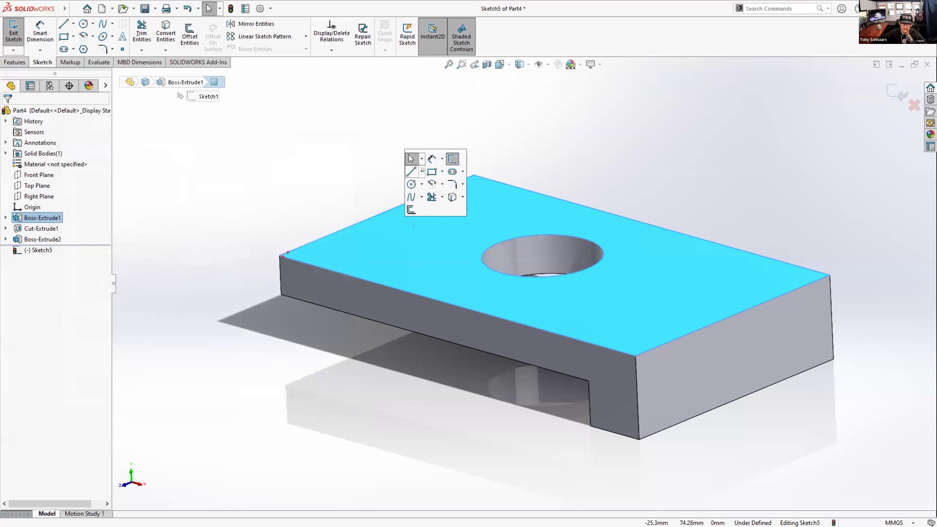
pyautogui.click(421, 171)
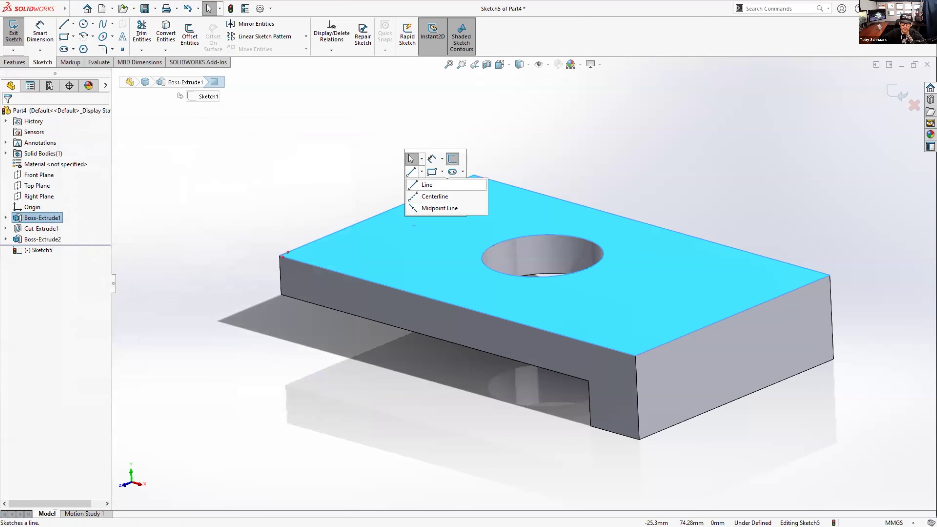
pyautogui.rightClick(428, 170)
pyautogui.click(446, 178)
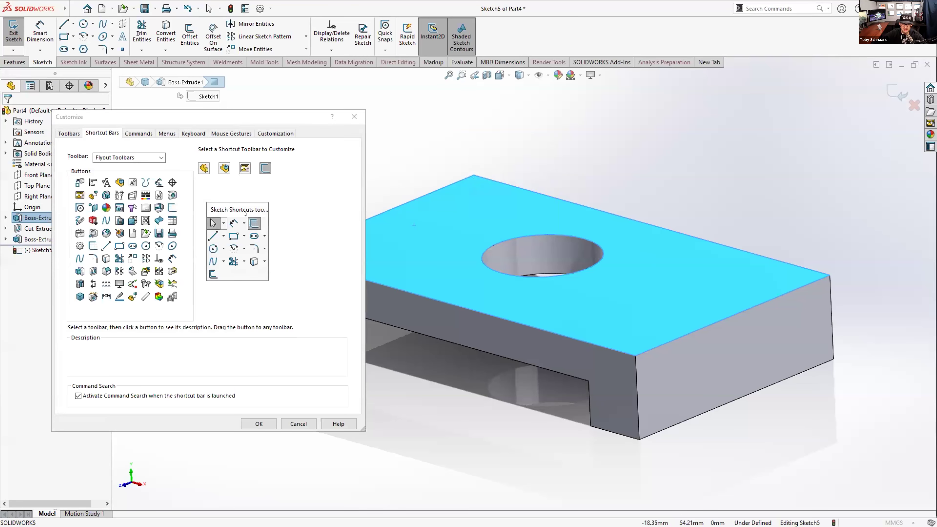
pyautogui.moveTo(236, 210)
pyautogui.mouseDown()
pyautogui.moveTo(422, 136)
pyautogui.moveTo(414, 127)
pyautogui.moveTo(495, 138)
pyautogui.mouseUp()
pyautogui.moveTo(391, 153); pyautogui.dragTo(491, 144)
# Step: Add the Line, Corner Rectangle, Center Rectangle and Centerline commands from the Sketch category to the sketch shortcut toolbar
pyautogui.click(147, 158)
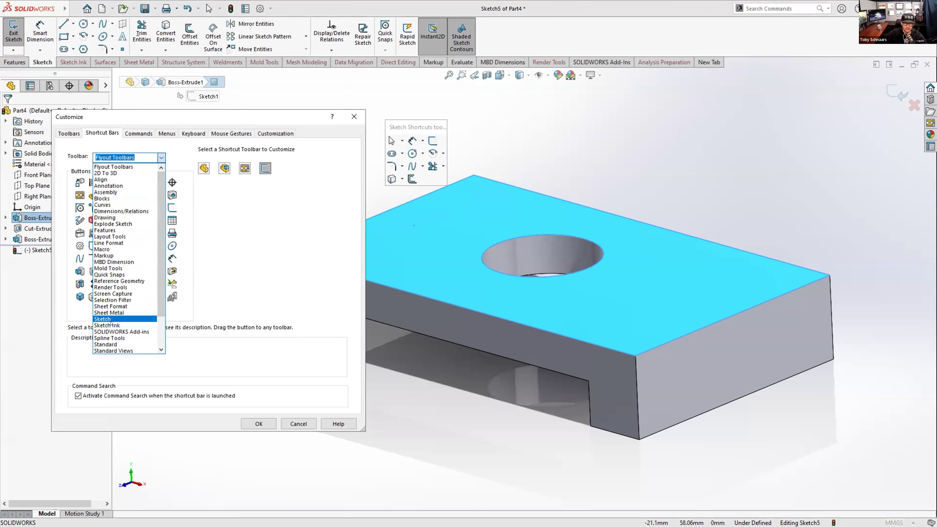
pyautogui.click(119, 317)
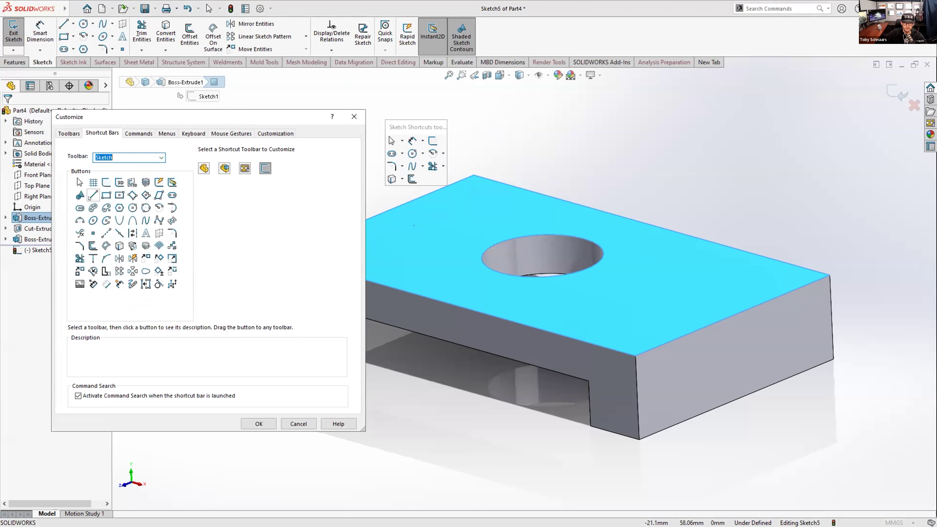
pyautogui.moveTo(88, 198); pyautogui.dragTo(321, 175)
pyautogui.moveTo(384, 153); pyautogui.dragTo(387, 154)
pyautogui.moveTo(105, 197); pyautogui.dragTo(399, 159)
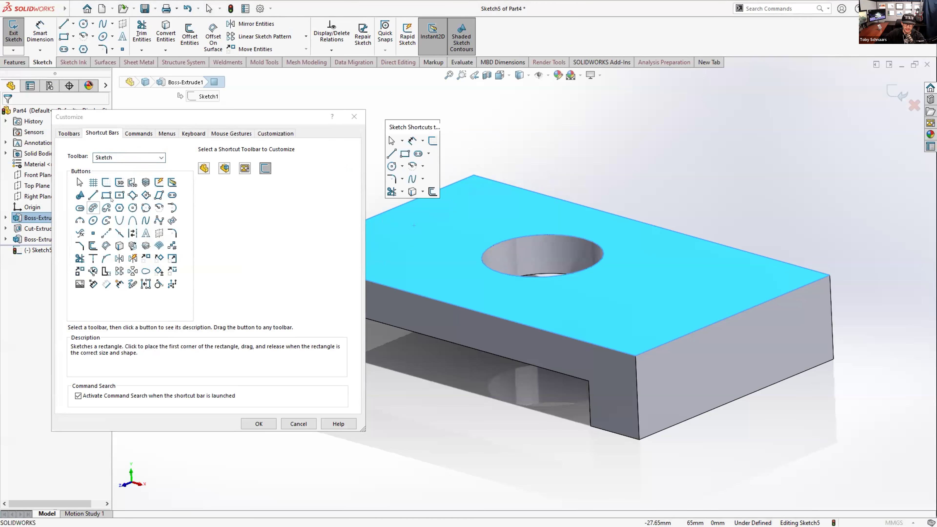
pyautogui.moveTo(120, 195)
pyautogui.mouseDown()
pyautogui.moveTo(313, 183)
pyautogui.moveTo(405, 155)
pyautogui.mouseUp()
pyautogui.moveTo(106, 232)
pyautogui.mouseDown()
pyautogui.moveTo(246, 210)
pyautogui.moveTo(424, 155)
pyautogui.moveTo(408, 220)
pyautogui.mouseUp()
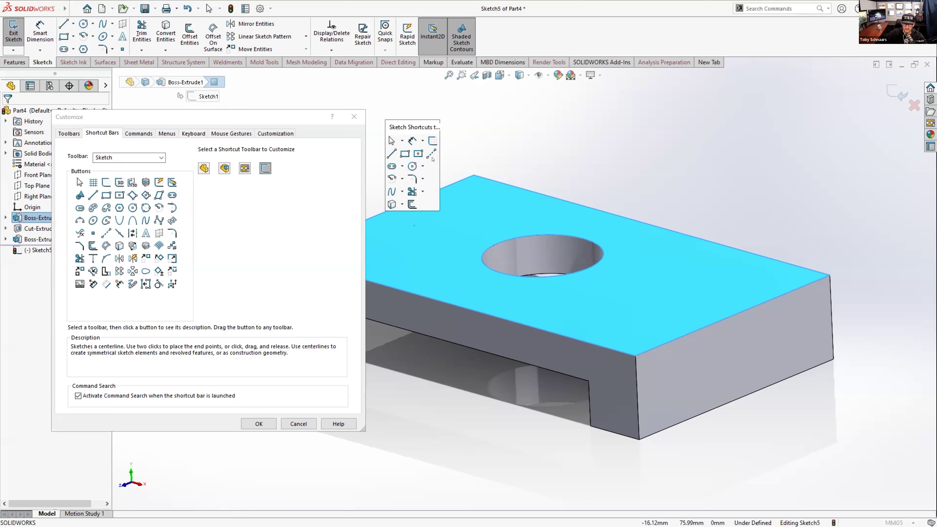
# Step: Add Extruded Boss/Base and Extruded Cut from the Features category to the sketch shortcut toolbar, and accept the customization
pyautogui.click(161, 156)
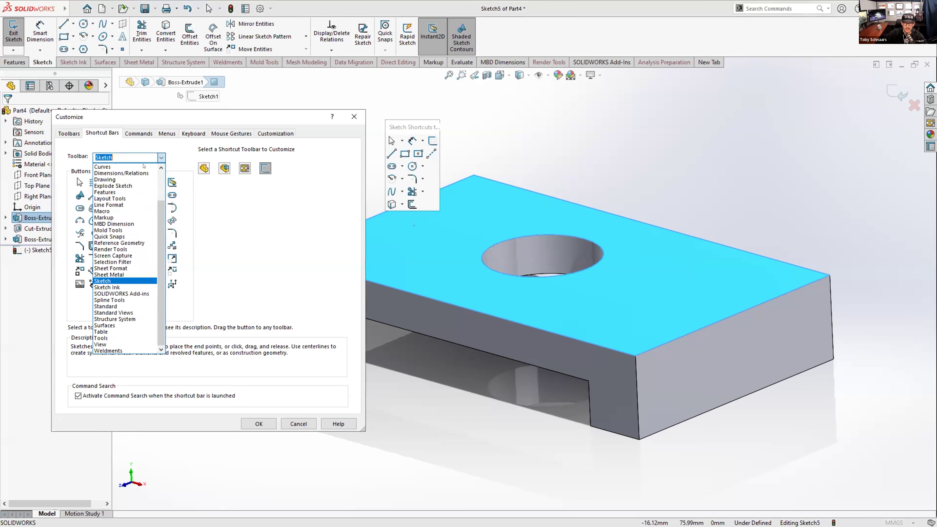
pyautogui.click(106, 192)
pyautogui.moveTo(79, 182); pyautogui.dragTo(433, 180)
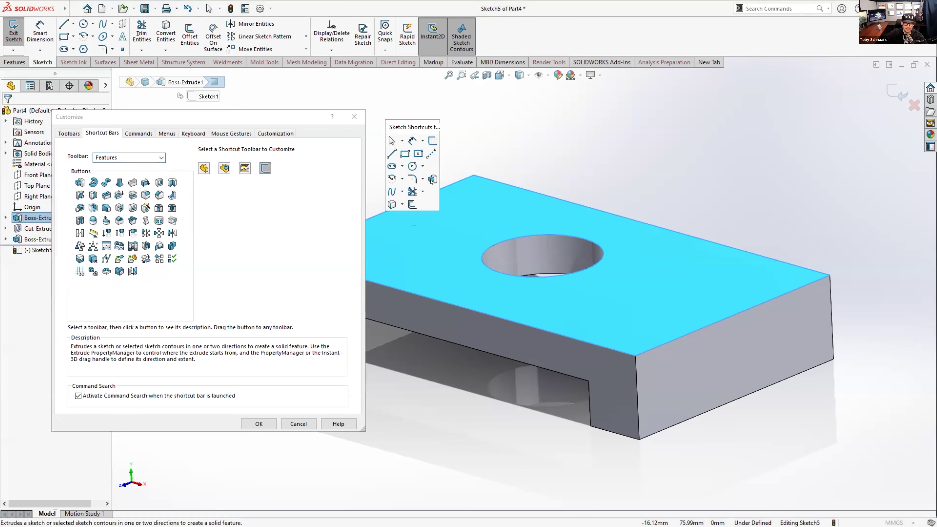
pyautogui.moveTo(159, 183)
pyautogui.mouseDown()
pyautogui.moveTo(352, 211)
pyautogui.moveTo(428, 191)
pyautogui.mouseUp()
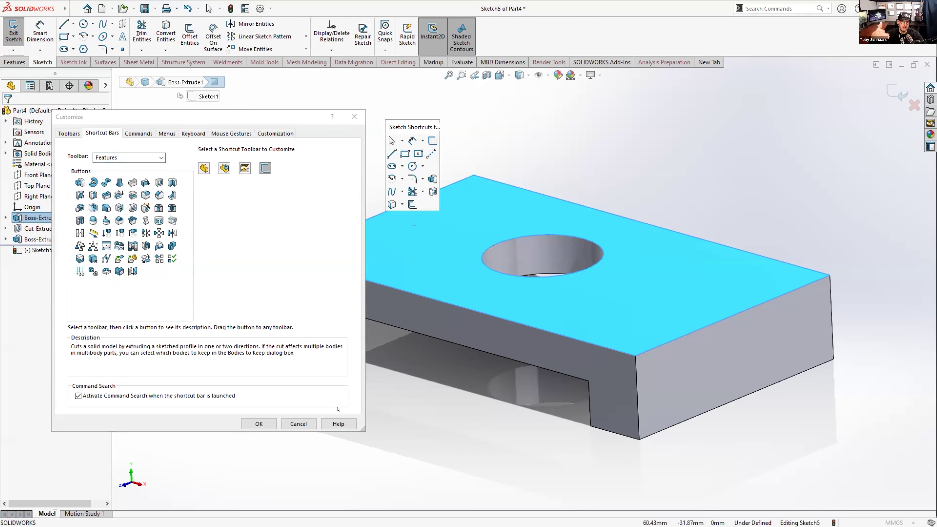
pyautogui.click(258, 423)
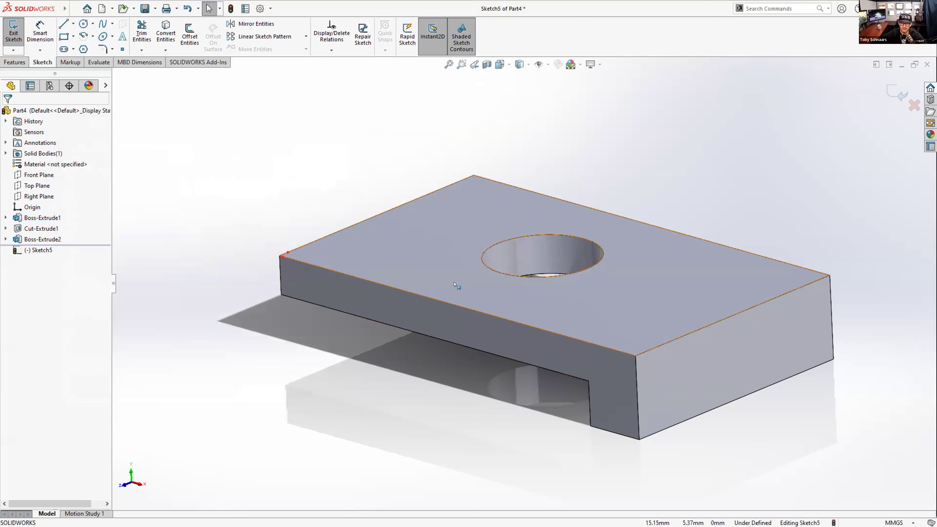
# Step: Sketch a corner rectangle about 14.97 by 26.98 mm on the top face, starting at the origin corner
pyautogui.moveTo(441, 279); pyautogui.dragTo(430, 283, button='middle')
pyautogui.click(352, 251)
pyautogui.press('s')
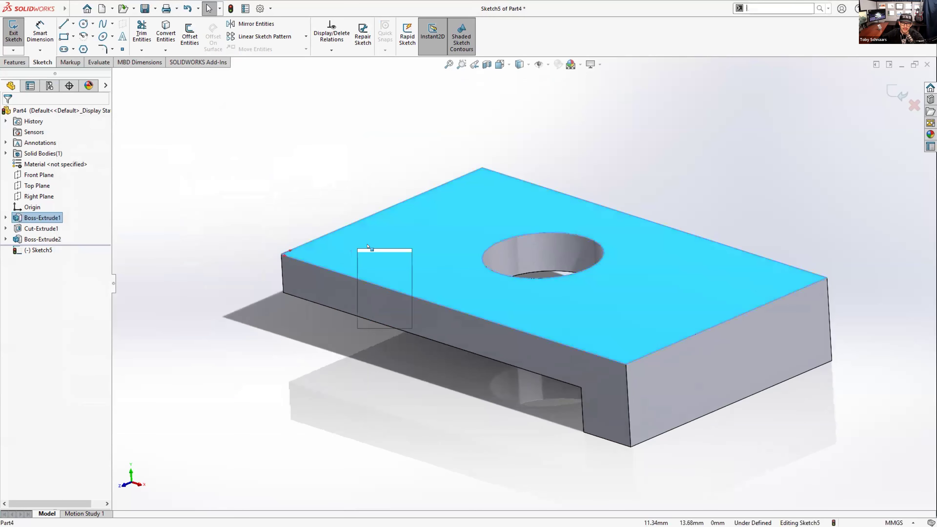
pyautogui.click(376, 272)
pyautogui.click(281, 254)
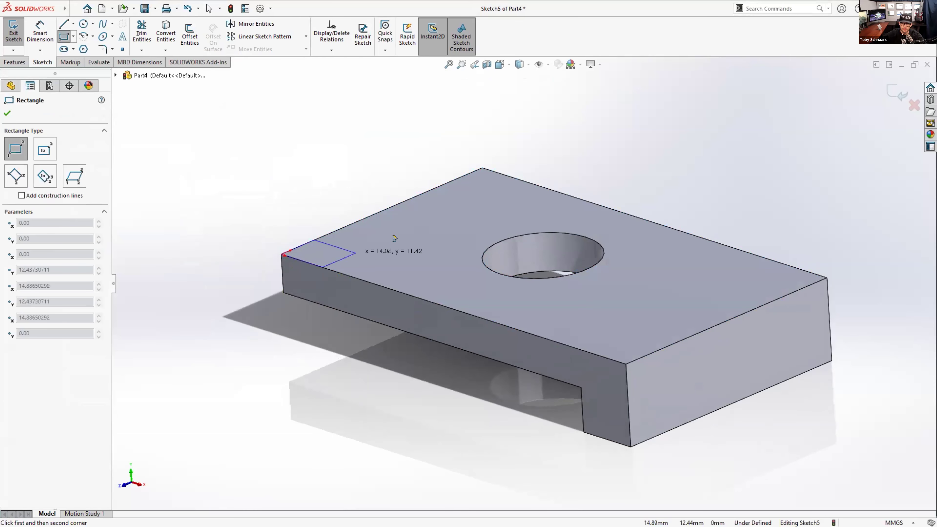
pyautogui.click(403, 234)
# Step: Extrude the rectangle upward 22 mm as a boss using the customized sketch shortcut toolbar
pyautogui.press('s')
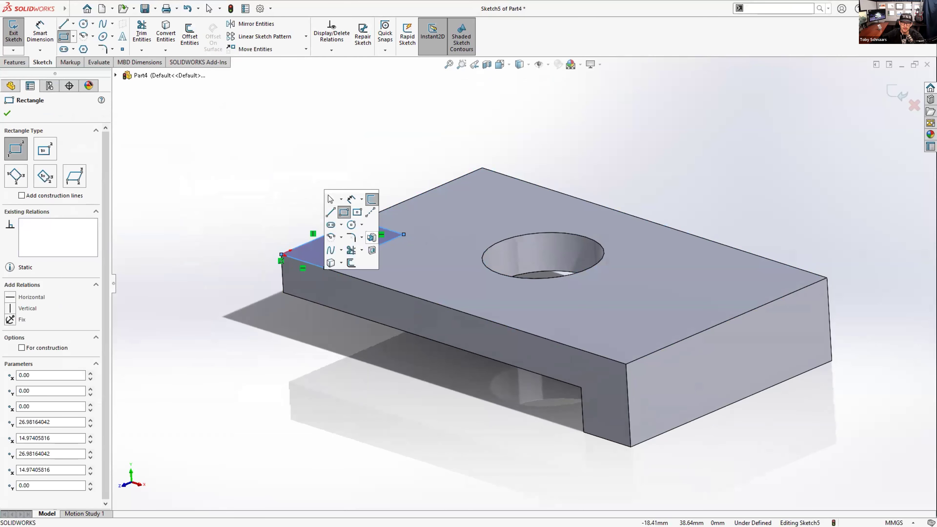
pyautogui.click(371, 238)
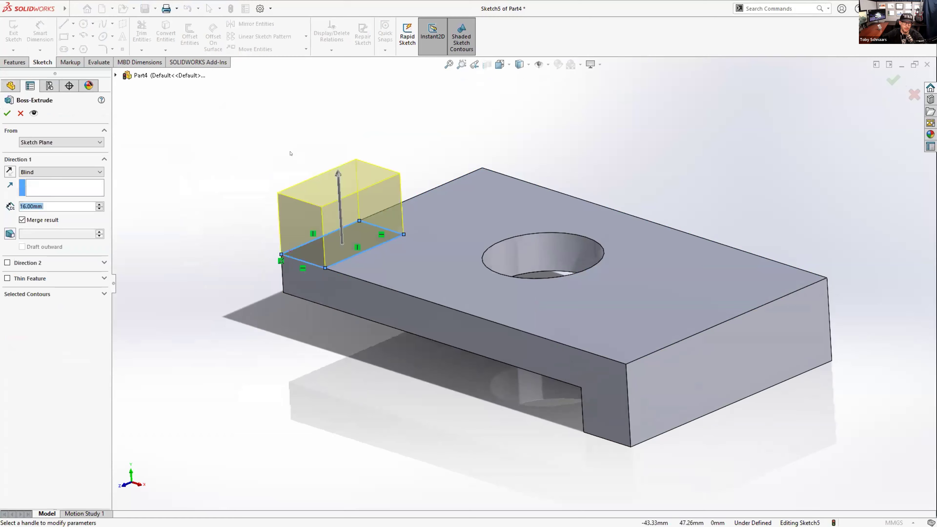
pyautogui.write('22')
pyautogui.press('Return')
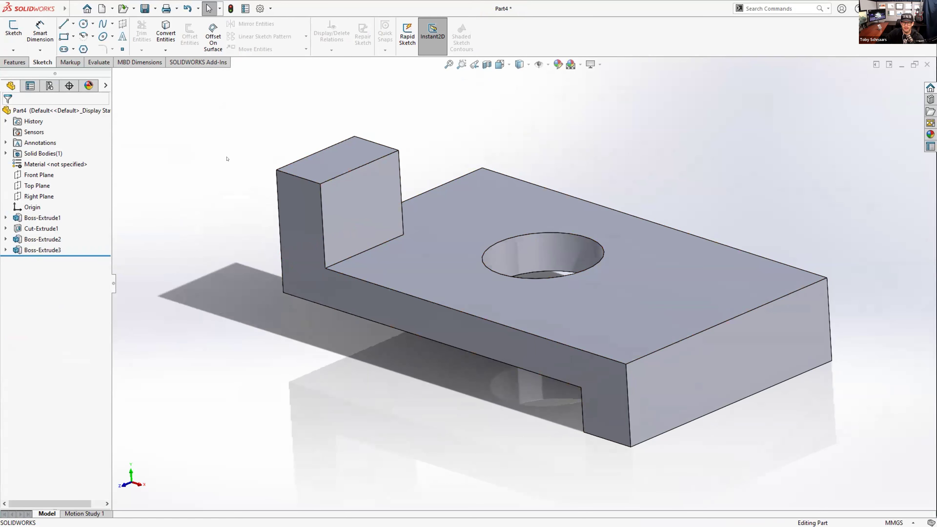
# Step: Show the shortcut toolbar inside a new sketch on the plate's top face, and again after exiting the empty sketch
pyautogui.click(222, 128)
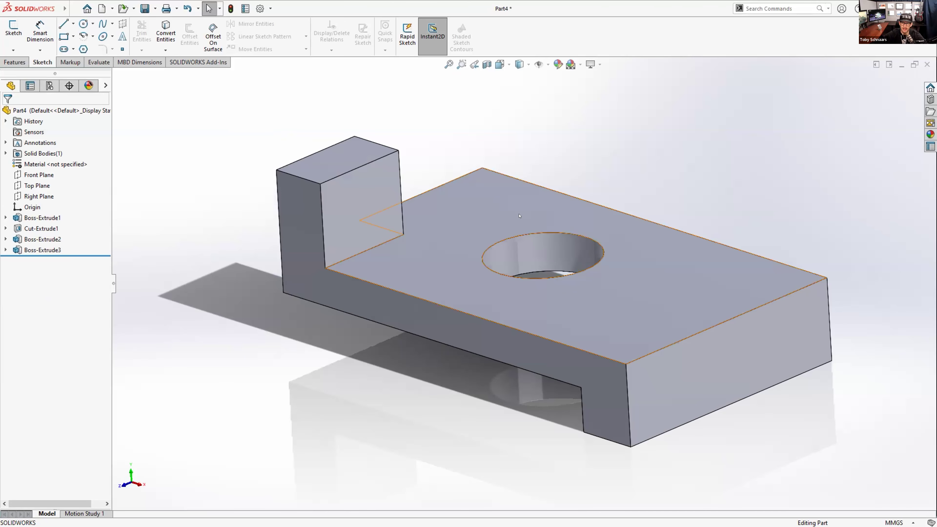
pyautogui.click(571, 205)
pyautogui.click(573, 196)
pyautogui.press('s')
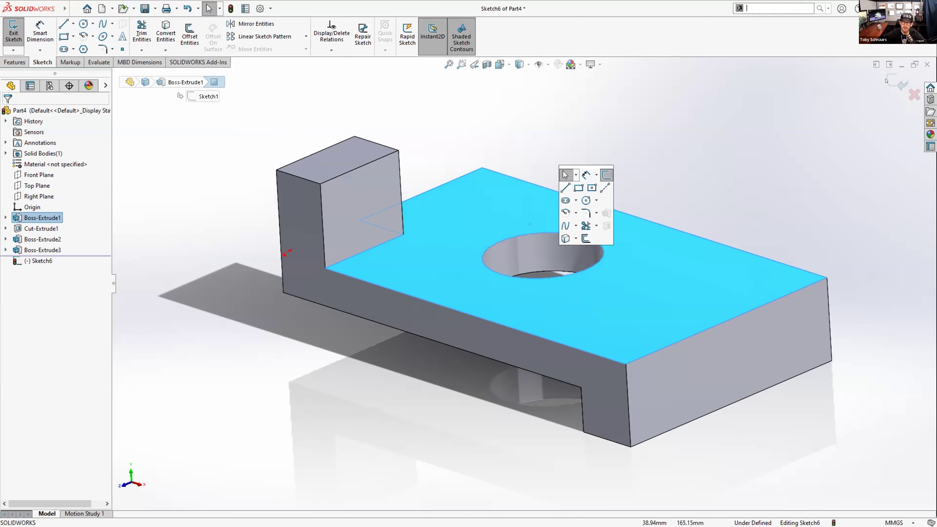
pyautogui.click(896, 83)
pyautogui.press('s')
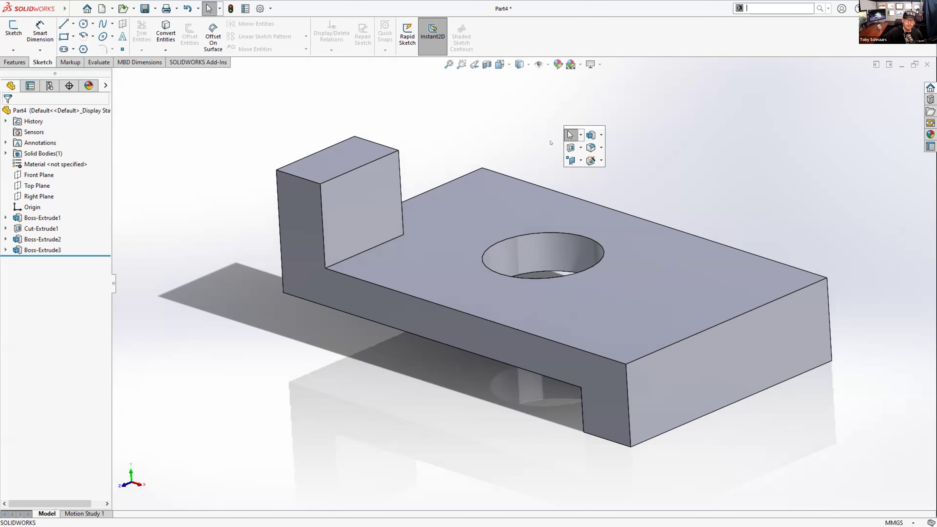
pyautogui.hotkey('ctrl', '7')
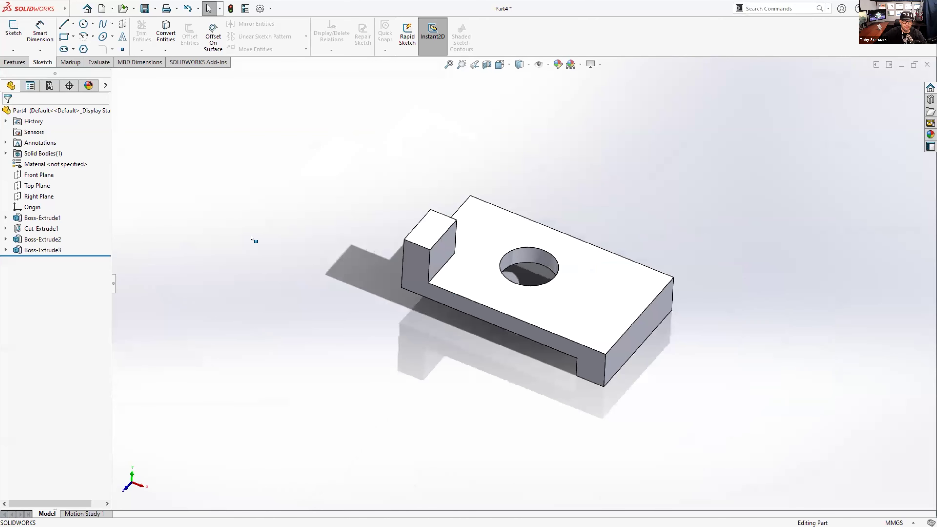
# Step: Delete the part's first boss extrusion with all its dependent features, and delete its remaining base sketch
pyautogui.click(48, 218)
pyautogui.press('Delete')
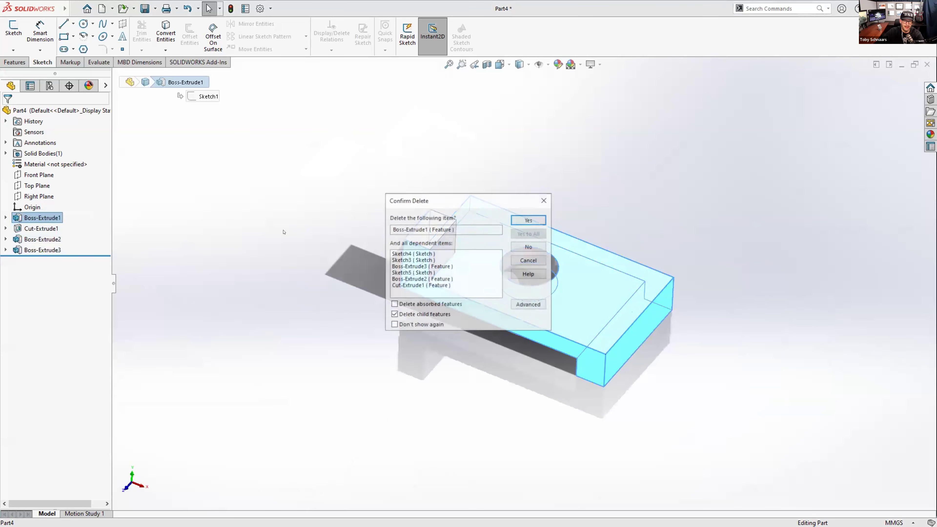
pyautogui.click(529, 220)
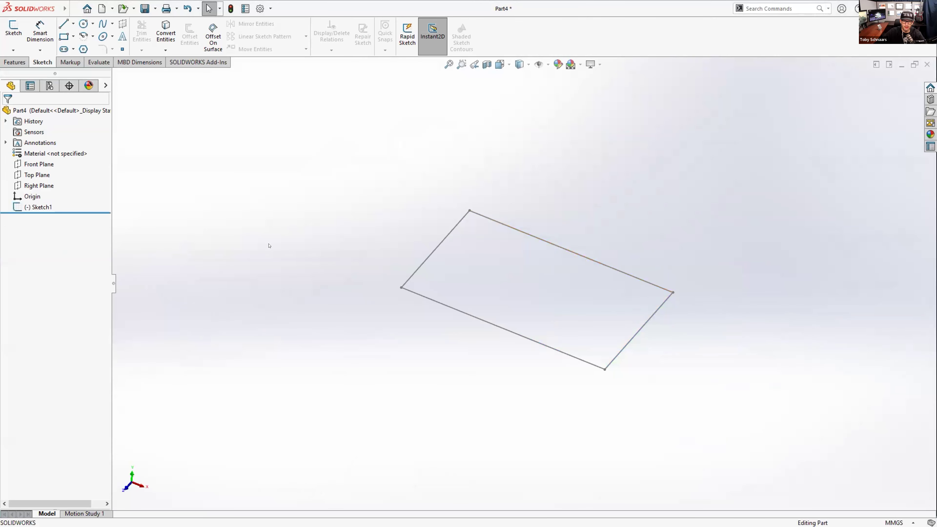
pyautogui.click(39, 207)
pyautogui.press('Delete')
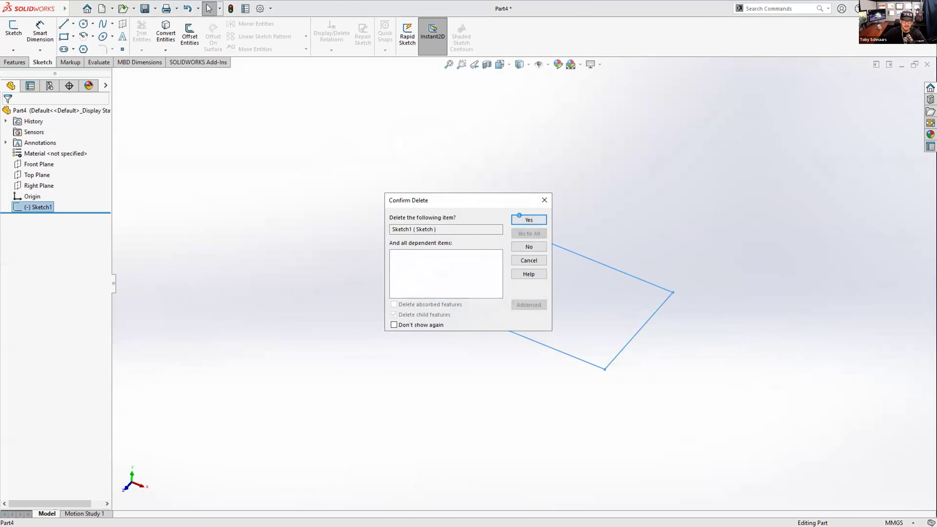
pyautogui.click(519, 217)
# Step: Sketch a center rectangle about 186 by 99 mm on the Top Plane, centered on the origin
pyautogui.click(37, 174)
pyautogui.click(60, 155)
pyautogui.click(435, 149)
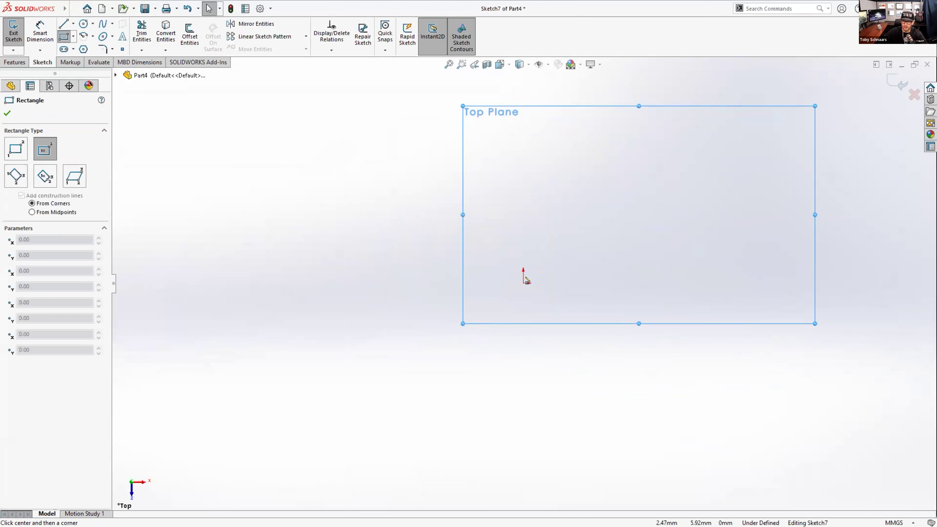
pyautogui.click(523, 283)
pyautogui.click(338, 185)
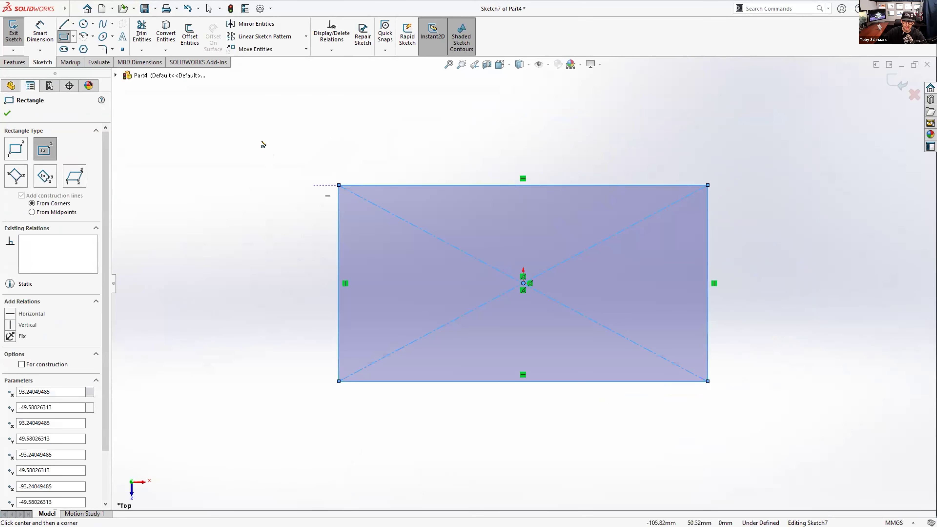
# Step: Dimension the rectangle's vertical side at 10 mm
pyautogui.press('s')
pyautogui.click(297, 151)
pyautogui.click(339, 262)
pyautogui.click(278, 284)
pyautogui.write('10')
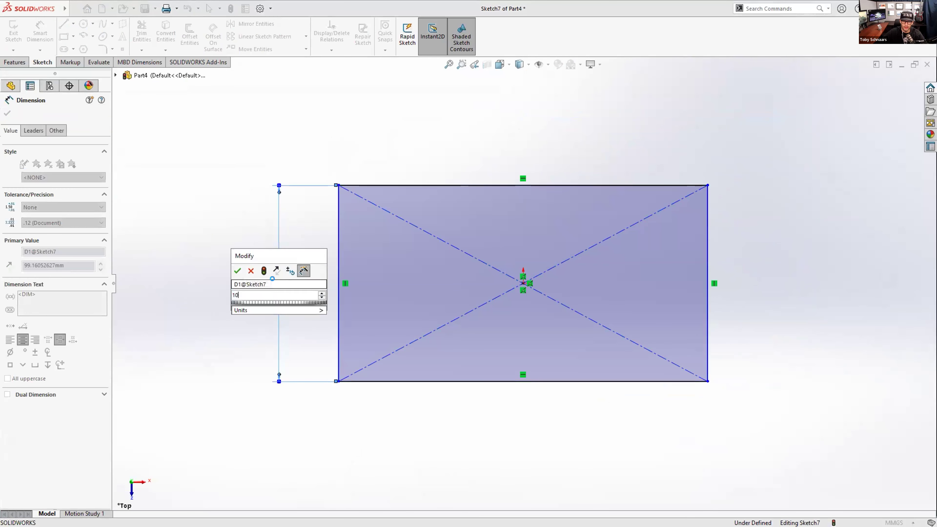
pyautogui.press('Return')
pyautogui.click(268, 272)
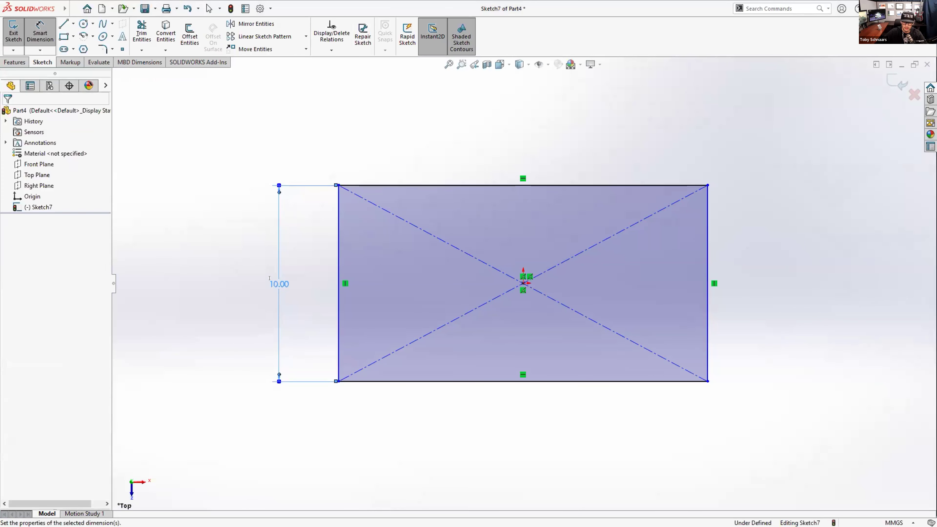
# Step: Set the rectangle's vertical dimension to 100 mm
pyautogui.click(279, 284)
pyautogui.write('40')
pyautogui.press('BackSpace')
pyautogui.press('BackSpace')
pyautogui.write('100')
pyautogui.press('Return')
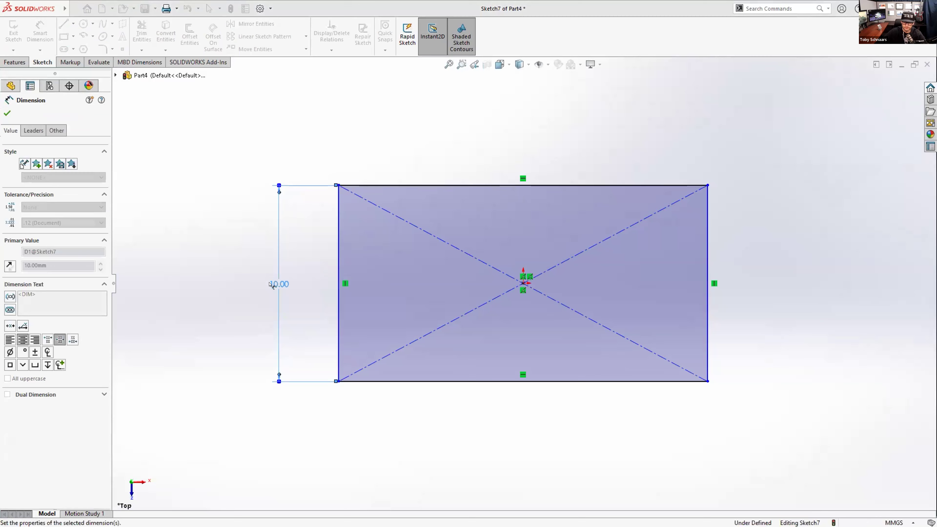
# Step: Dimension the rectangle's horizontal side at 200 mm
pyautogui.press('f')
pyautogui.click(522, 393)
pyautogui.click(521, 409)
pyautogui.write('200')
pyautogui.press('Return')
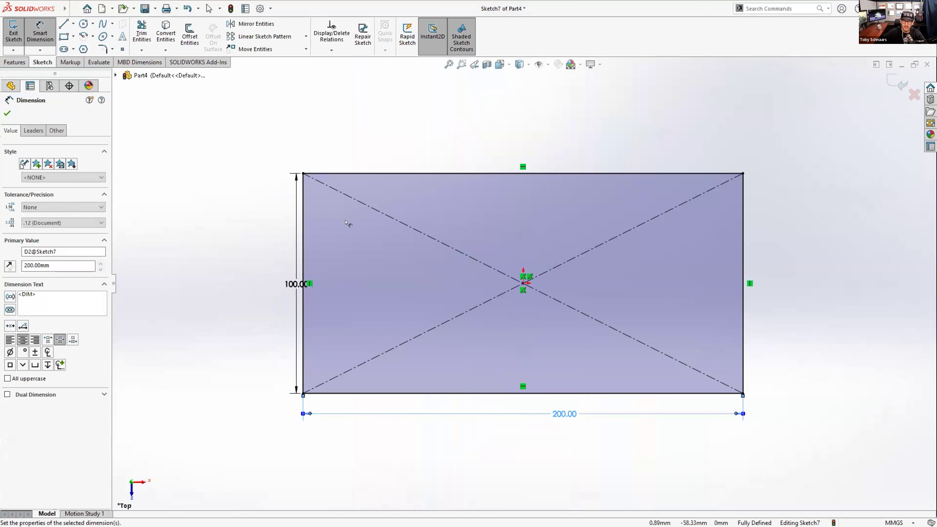
# Step: Extrude the rectangle upward 15 mm as a boss
pyautogui.press('s')
pyautogui.click(385, 260)
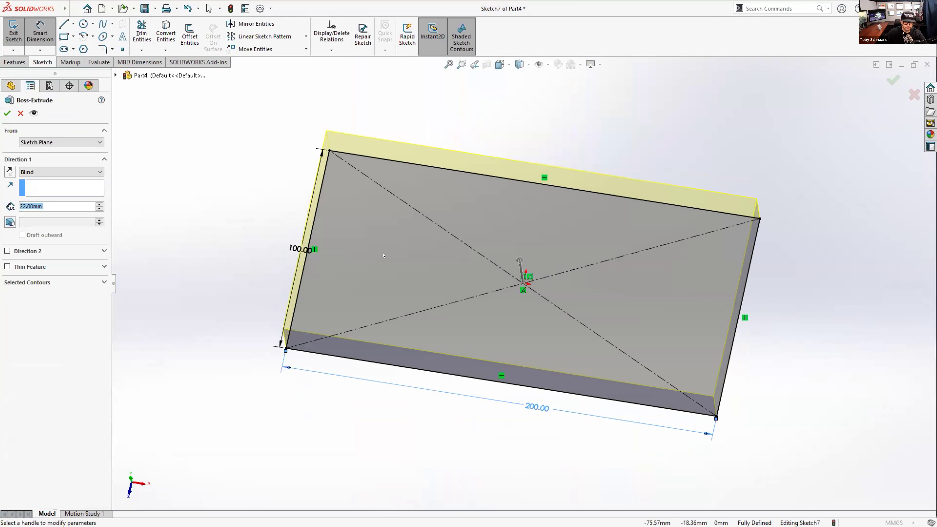
pyautogui.write('15')
pyautogui.press('Return')
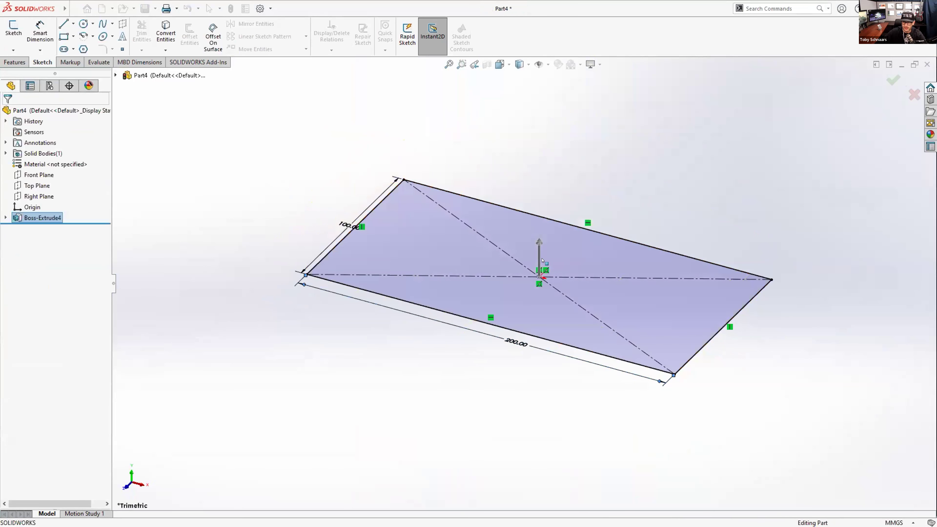
# Step: Sketch a circle about 49 mm in diameter on the plate's top face, centered on the origin
pyautogui.click(577, 225)
pyautogui.click(575, 213)
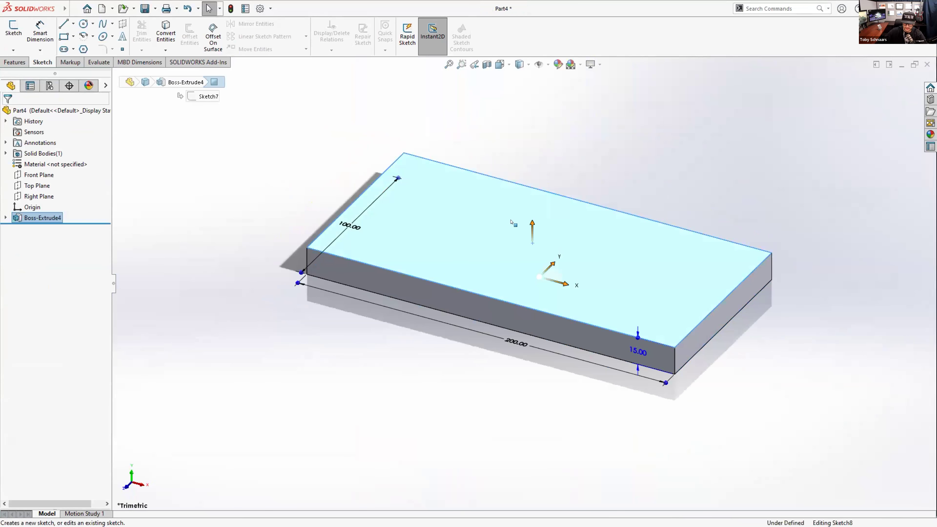
pyautogui.press('s')
pyautogui.click(542, 255)
pyautogui.click(539, 250)
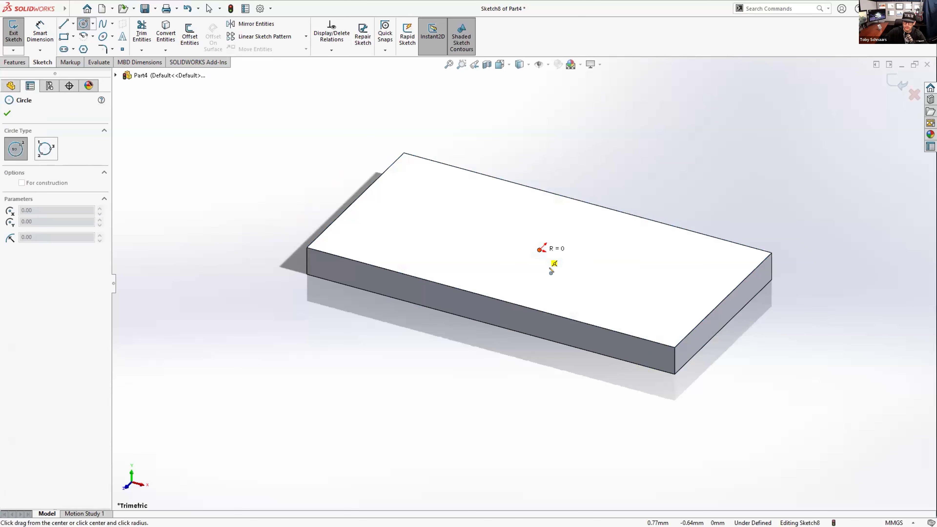
pyautogui.click(551, 275)
# Step: Dimension the circle's diameter at 48 mm
pyautogui.press('s')
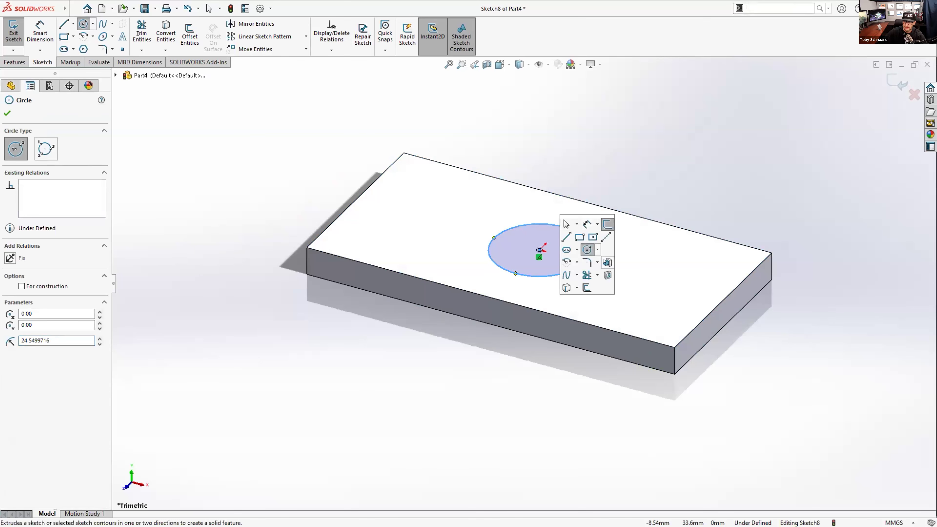
pyautogui.click(568, 225)
pyautogui.click(584, 221)
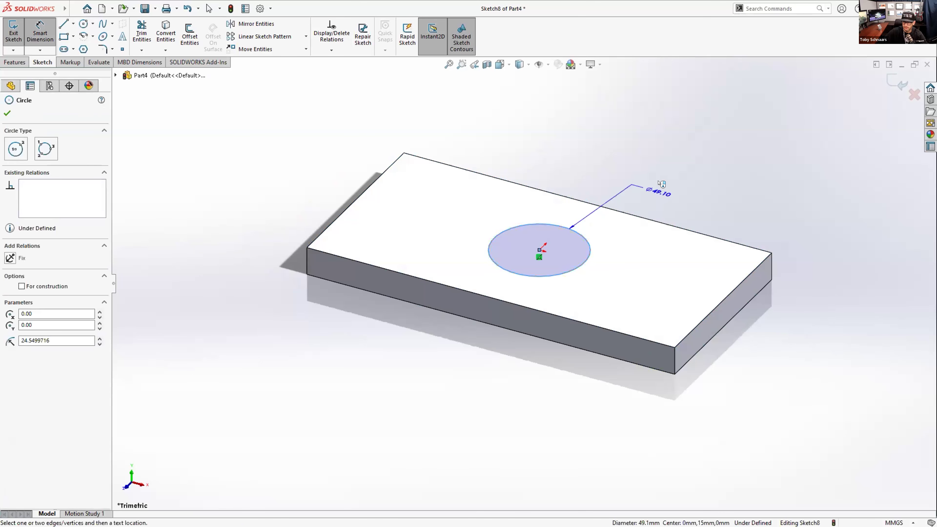
pyautogui.click(677, 193)
pyautogui.write('48')
pyautogui.press('Return')
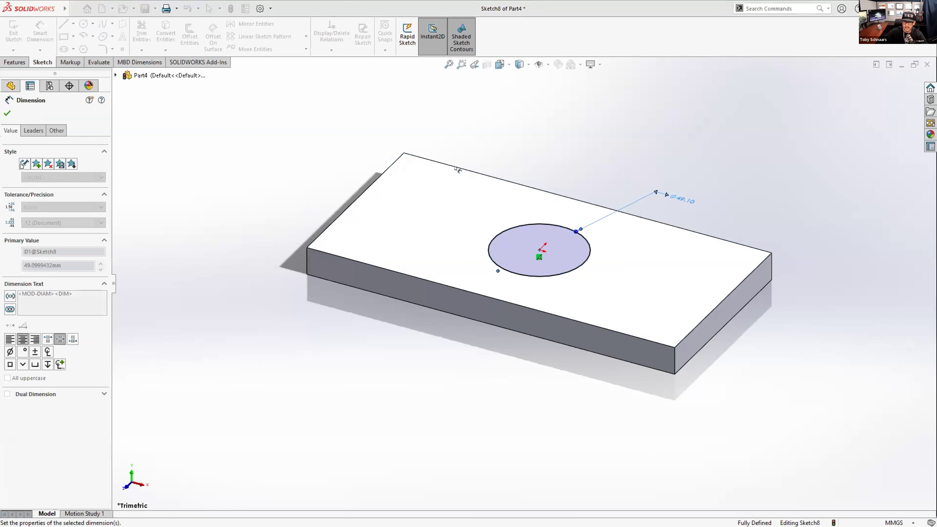
# Step: Cut the circle through the plate with an Extruded Cut
pyautogui.press('s')
pyautogui.click(569, 186)
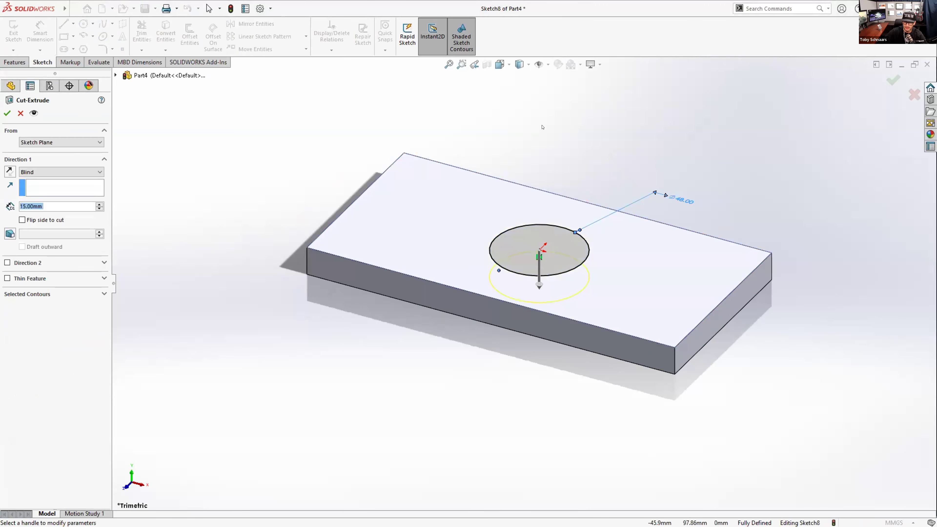
pyautogui.rightClick(545, 126)
pyautogui.click(588, 252)
pyautogui.press('Return')
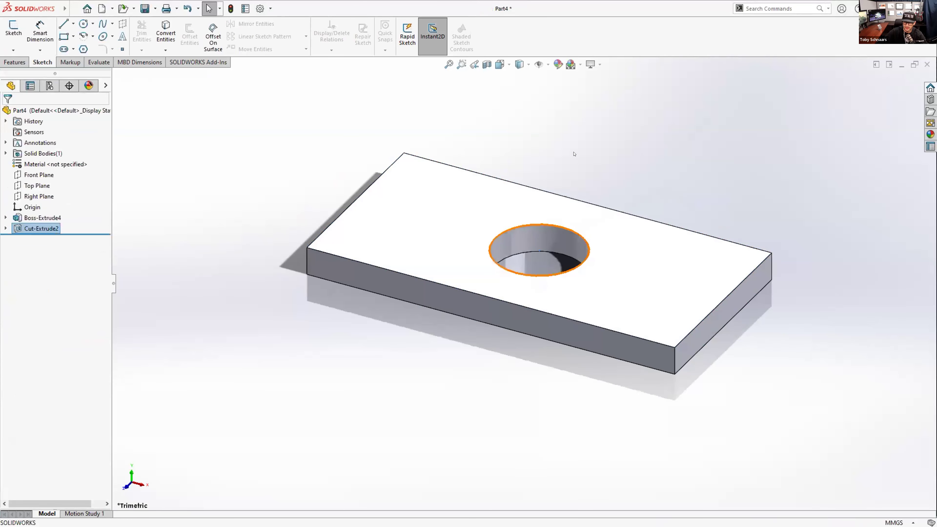
# Step: Fillet the plate's four vertical corner edges with a 10 mm radius
pyautogui.moveTo(543, 167)
pyautogui.mouseDown(button='middle')
pyautogui.moveTo(535, 269)
pyautogui.moveTo(554, 96)
pyautogui.moveTo(554, 163)
pyautogui.moveTo(546, 166)
pyautogui.mouseUp(button='middle')
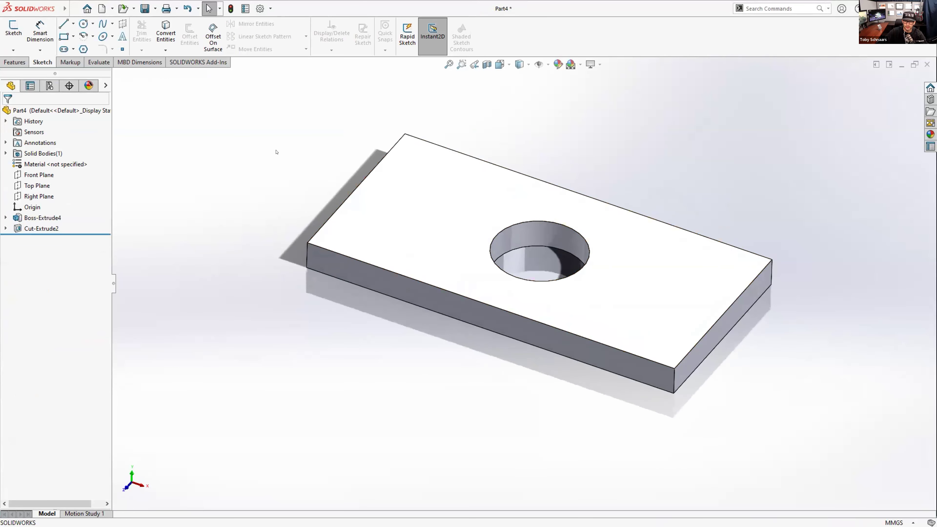
pyautogui.press('s')
pyautogui.click(309, 173)
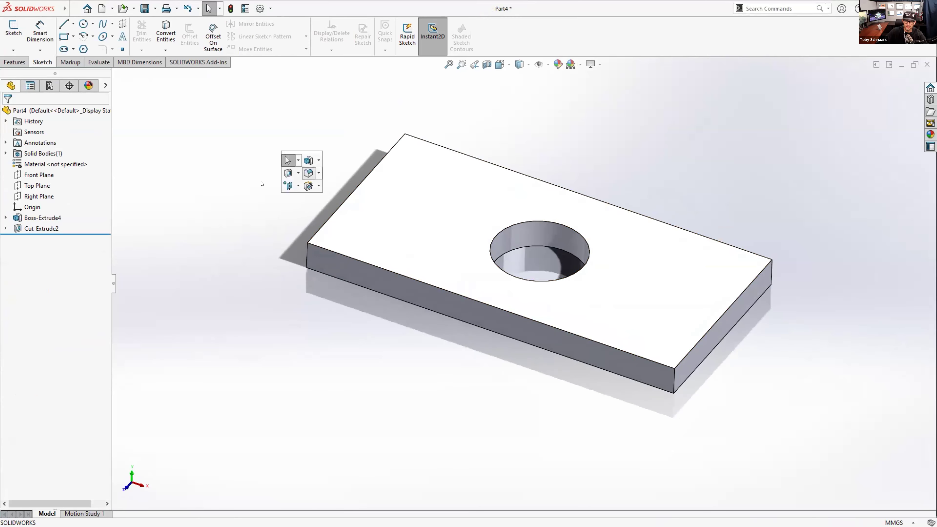
pyautogui.click(308, 260)
pyautogui.click(336, 233)
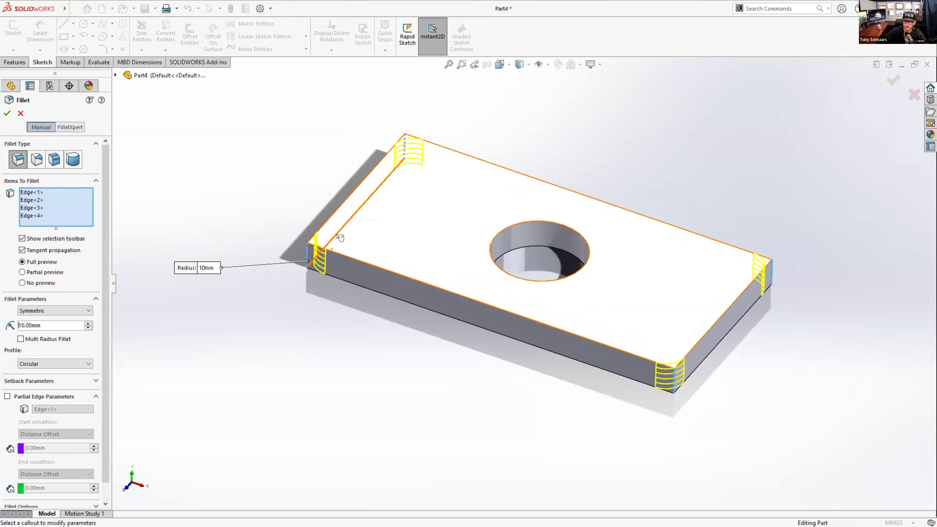
pyautogui.press('Return')
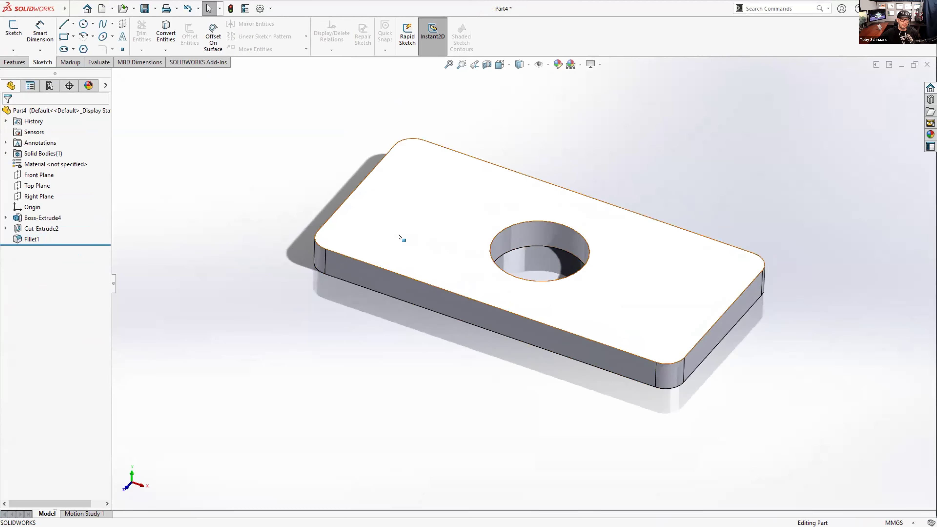
pyautogui.moveTo(65, 8)
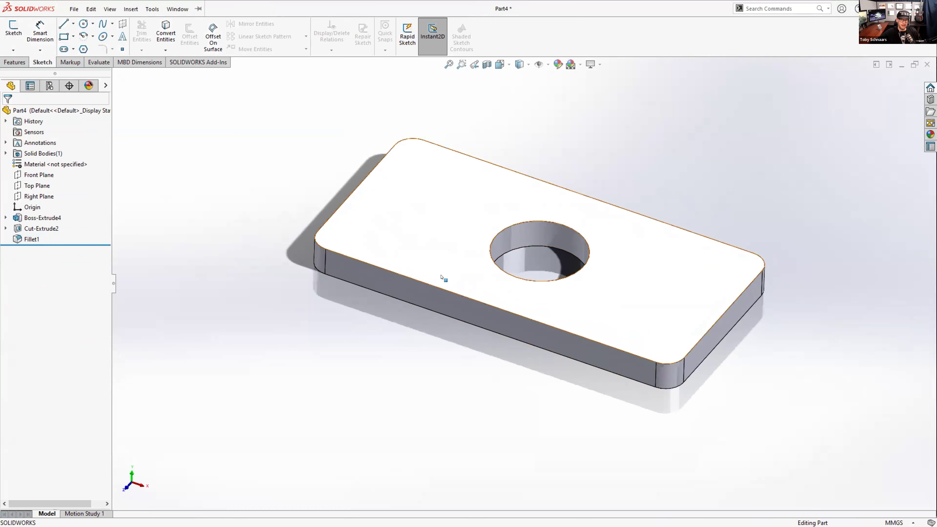
pyautogui.click(74, 8)
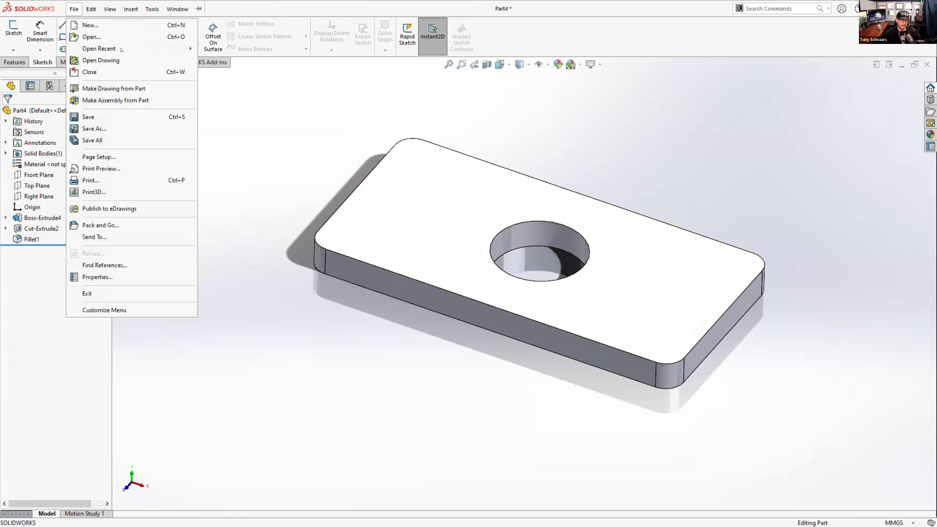
pyautogui.click(324, 111)
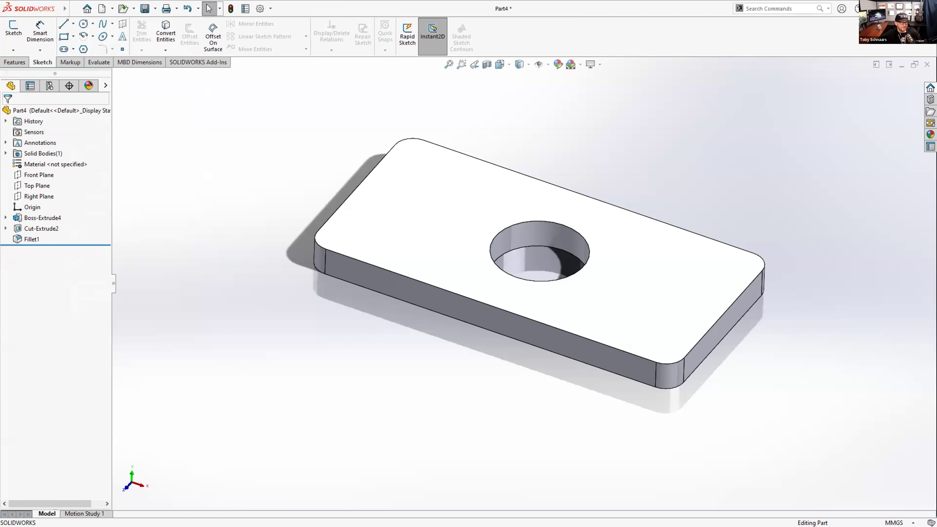
# Step: Switch to the PowerPoint slide show and view the slide about the S key in sketching
pyautogui.hotkey('alt', 'Tab')
pyautogui.click(650, 192)
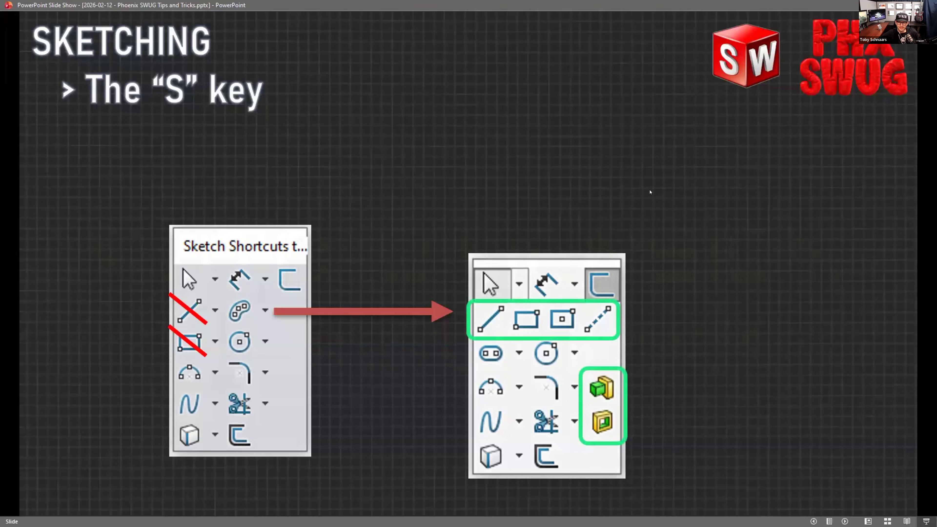
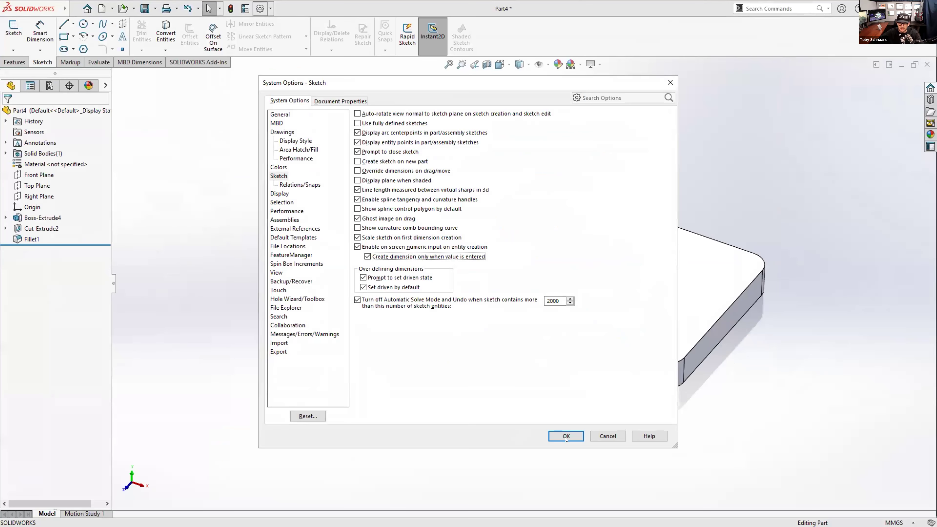
# Step: Accept the sketch system options with on-screen numeric input enabled and dimensions created only when a value is entered
pyautogui.click(567, 436)
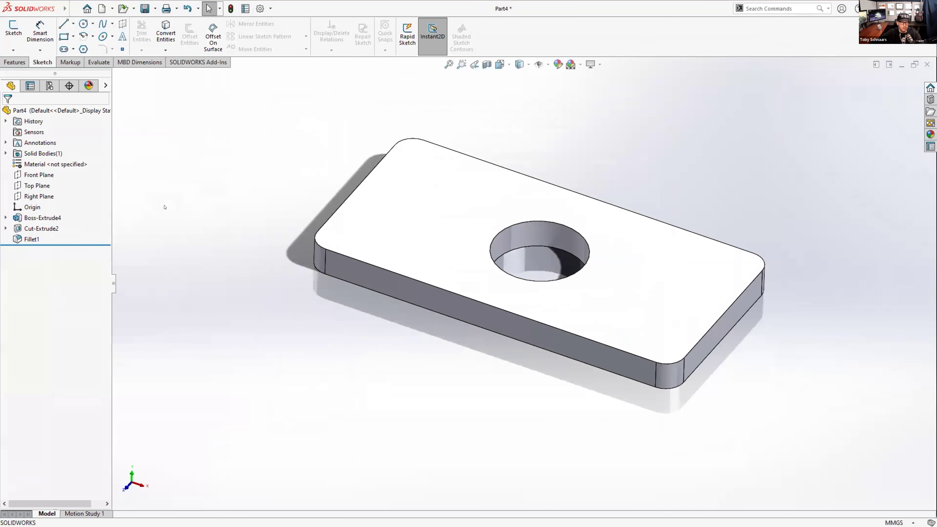
# Step: Delete the filleted plate's boss extrusion together with its hole and fillet, and delete the leftover rectangle sketch
pyautogui.click(422, 215)
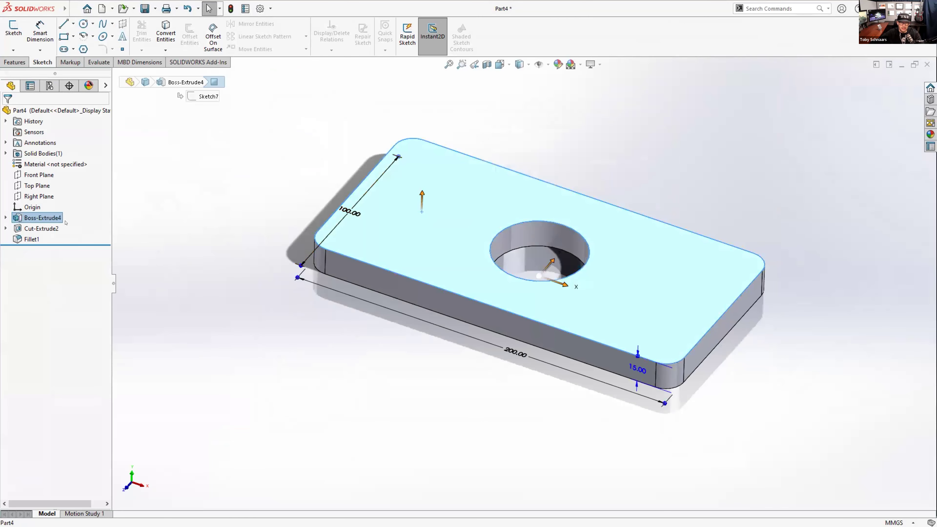
pyautogui.click(32, 239)
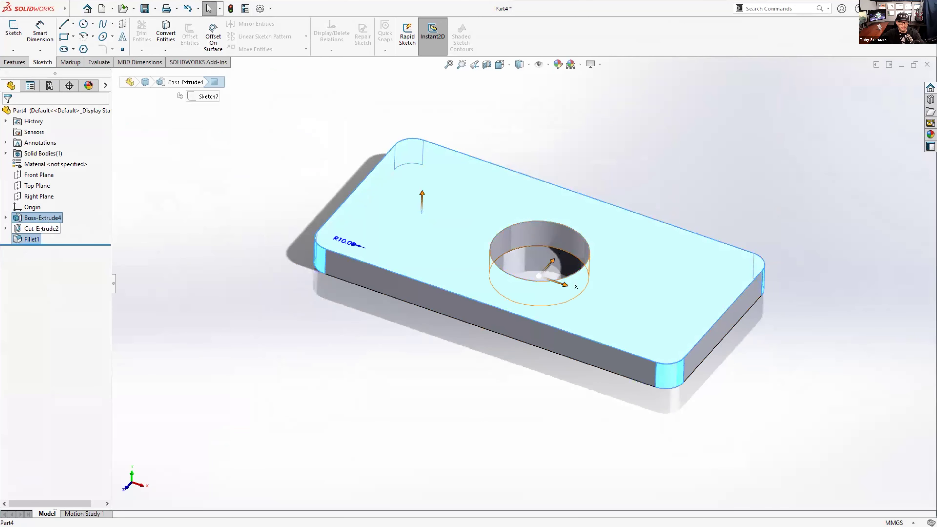
pyautogui.keyDown('ctrl'); pyautogui.click(39, 230); pyautogui.keyUp('ctrl')
pyautogui.press('Up')
pyautogui.press('Delete')
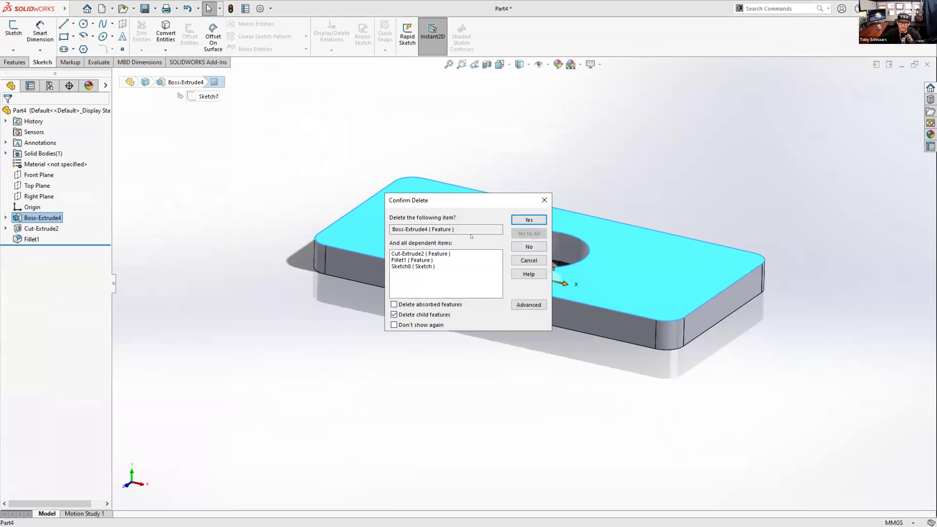
pyautogui.click(528, 220)
pyautogui.click(34, 207)
pyautogui.press('Delete')
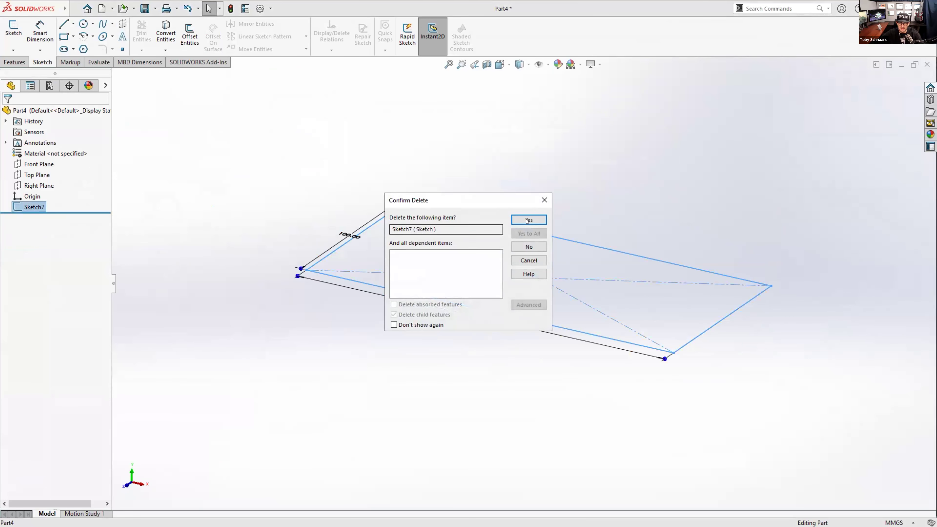
pyautogui.click(528, 220)
# Step: Sketch a center rectangle 80 mm high and 160 mm wide on the Top Plane, centred on the origin
pyautogui.click(36, 175)
pyautogui.click(45, 163)
pyautogui.press('s')
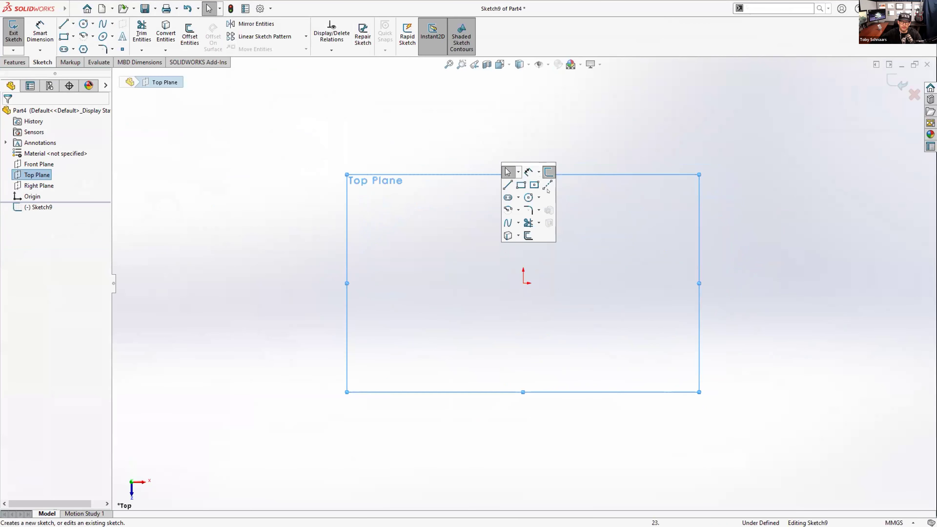
pyautogui.click(534, 185)
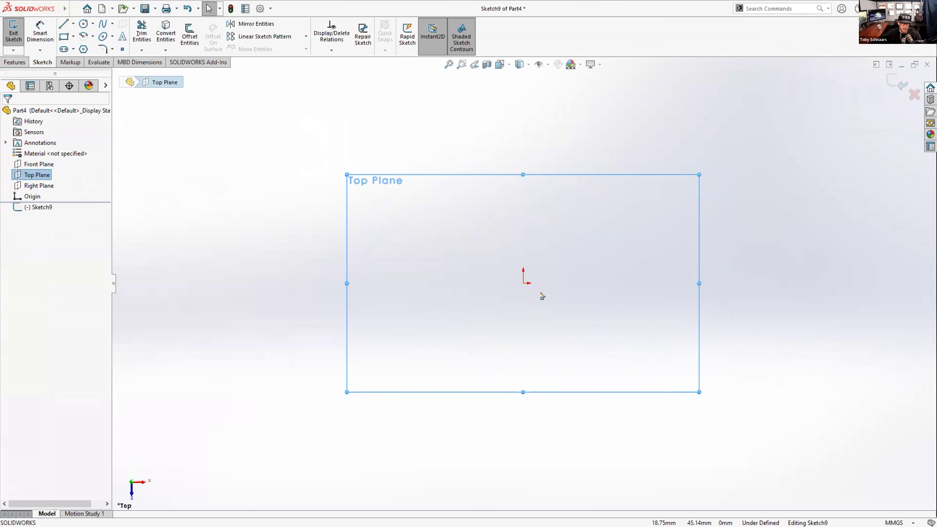
pyautogui.click(523, 283)
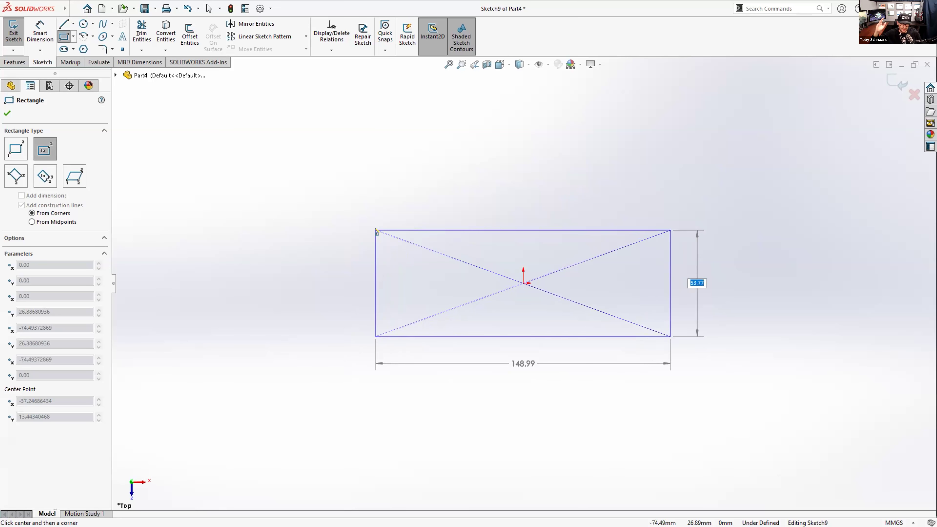
pyautogui.write('80')
pyautogui.press('Tab')
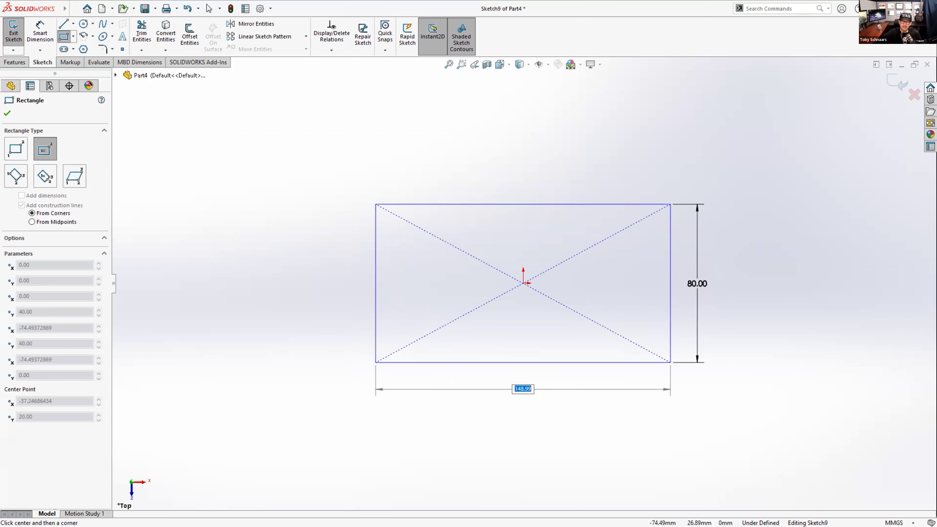
pyautogui.press('Return')
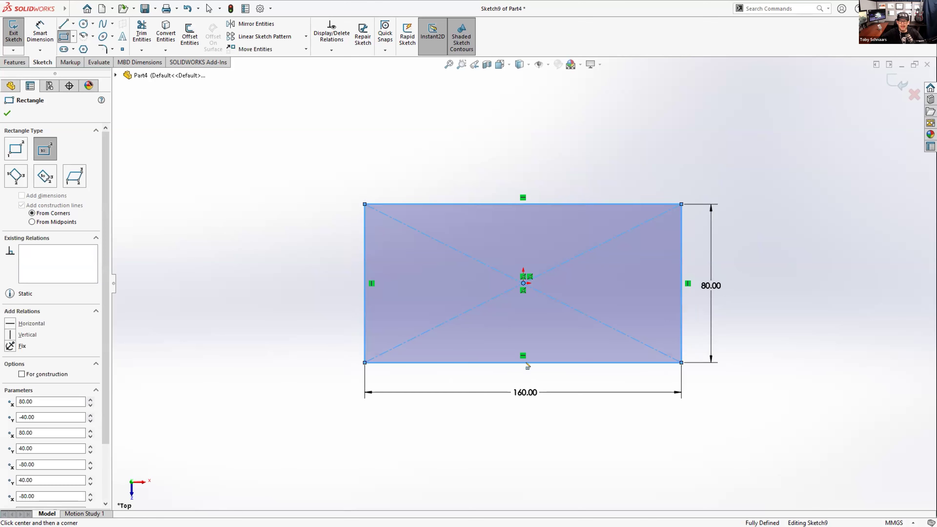
pyautogui.press('Escape')
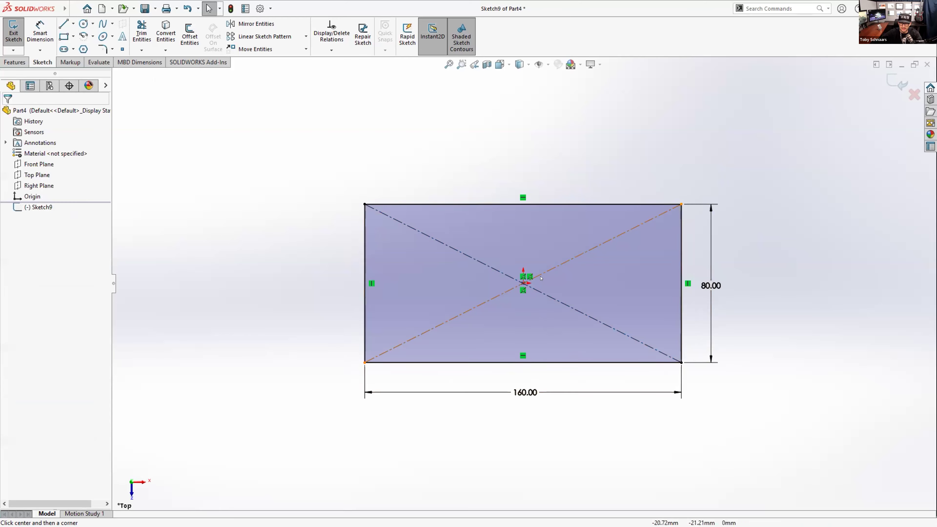
# Step: Extrude the rectangle 22 mm into a solid plate
pyautogui.press('s')
pyautogui.click(427, 285)
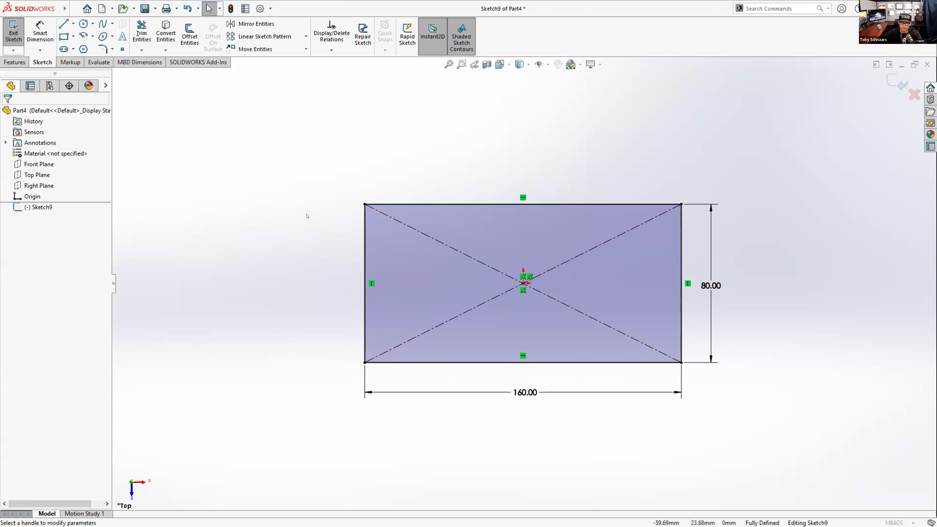
pyautogui.write('20')
pyautogui.press('Return')
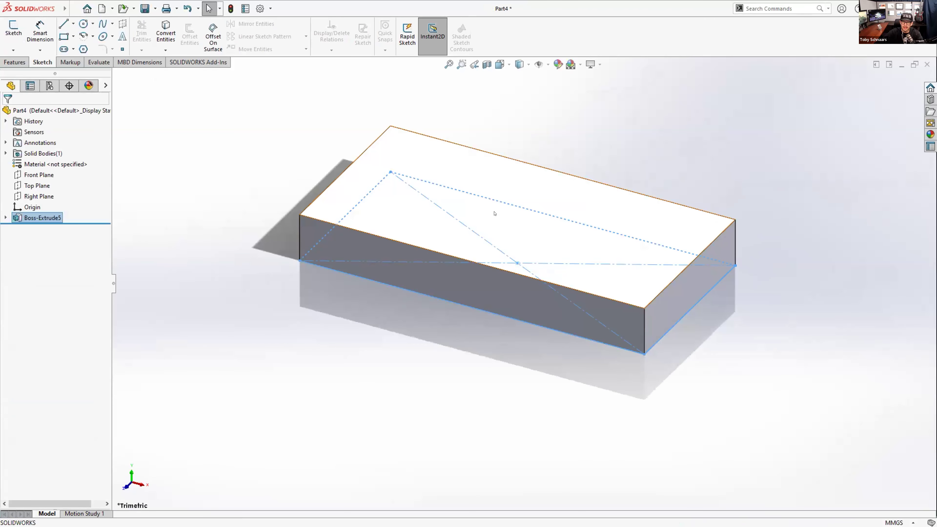
# Step: Sketch a 48 mm diameter circle centred on the origin on the plate's top face
pyautogui.click(494, 213)
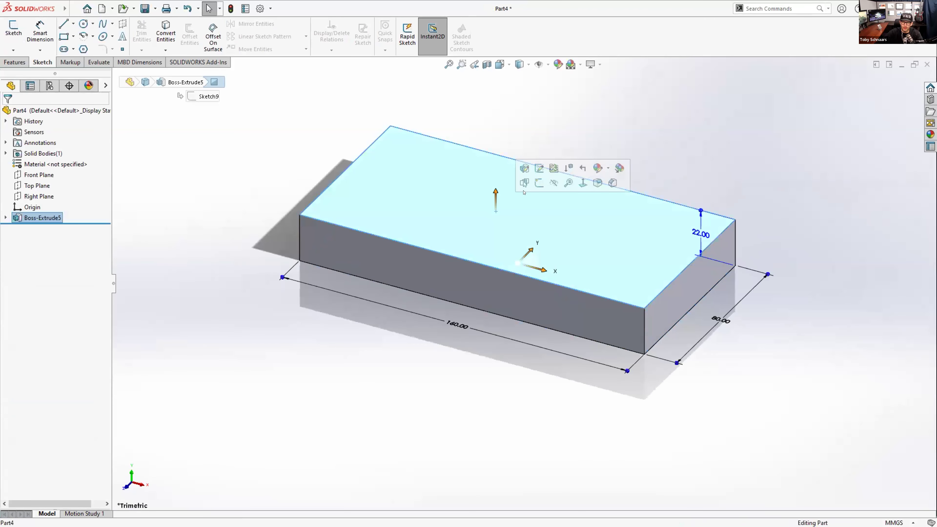
pyautogui.click(536, 183)
pyautogui.press('s')
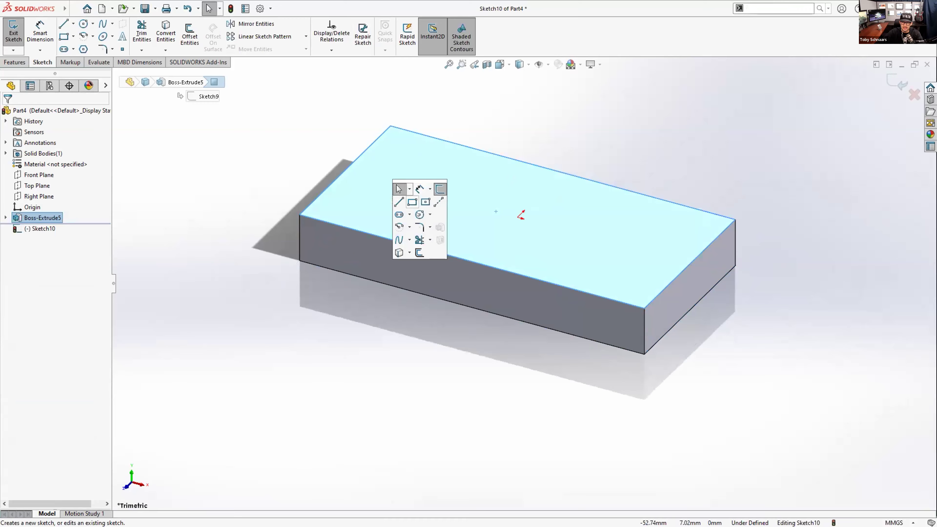
pyautogui.click(419, 214)
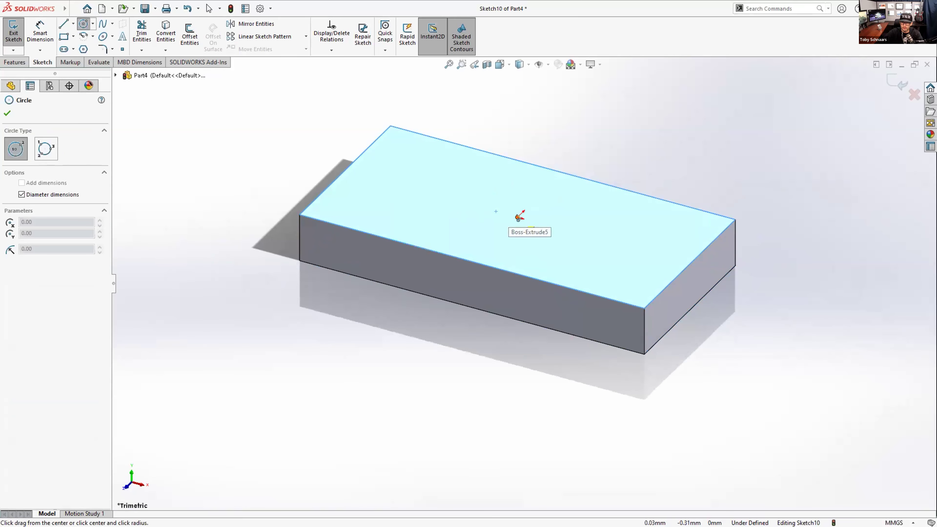
pyautogui.click(518, 218)
pyautogui.write('48')
pyautogui.press('Return')
# Step: Extrude-cut the 48 mm circle Through All the plate
pyautogui.press('s')
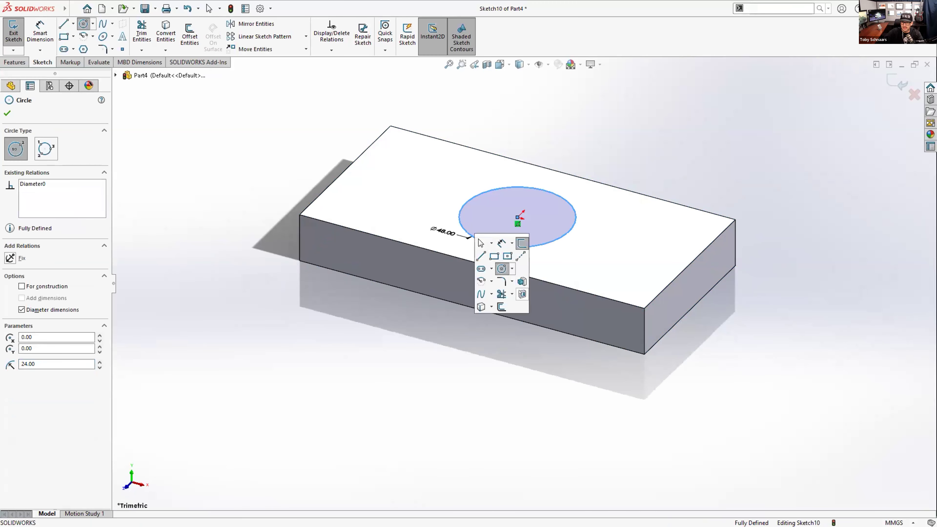
pyautogui.click(514, 287)
pyautogui.rightClick(519, 287)
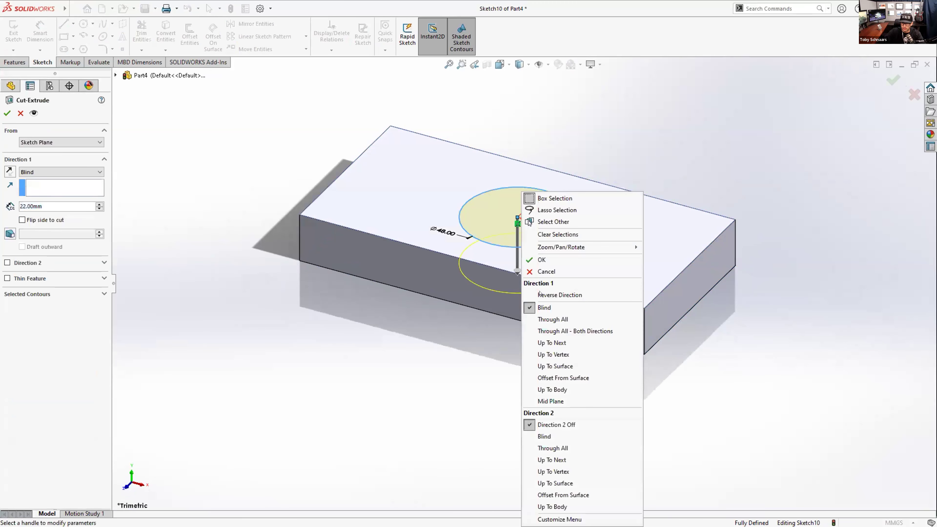
pyautogui.click(557, 319)
pyautogui.rightClick(600, 230)
pyautogui.click(612, 144)
# Step: Edit the cut feature's sketch and delete its circle and diameter dimension
pyautogui.moveTo(613, 144)
pyautogui.mouseDown(button='middle')
pyautogui.moveTo(608, 207)
pyautogui.moveTo(609, 161)
pyautogui.mouseUp(button='middle')
pyautogui.click(6, 228)
pyautogui.click(49, 237)
pyautogui.click(56, 212)
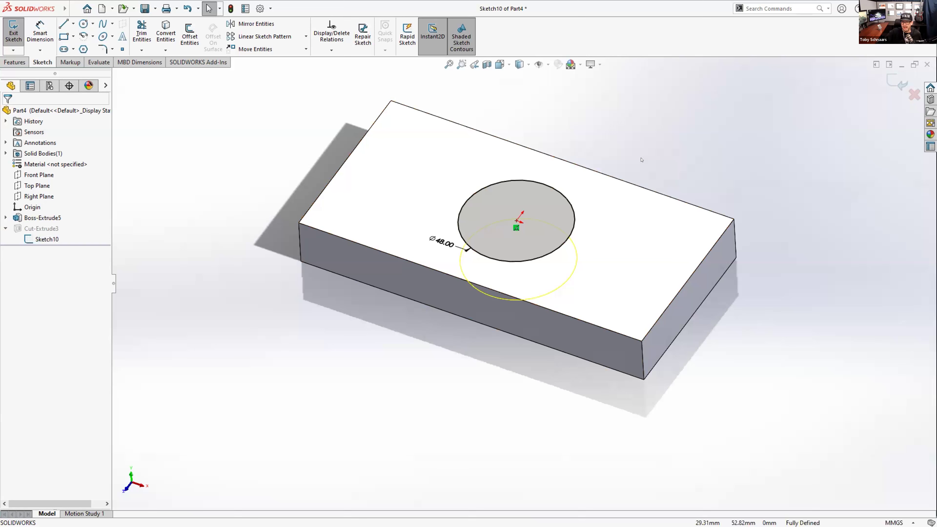
pyautogui.moveTo(622, 154)
pyautogui.mouseDown()
pyautogui.moveTo(388, 322)
pyautogui.moveTo(375, 318)
pyautogui.mouseUp()
pyautogui.press('Delete')
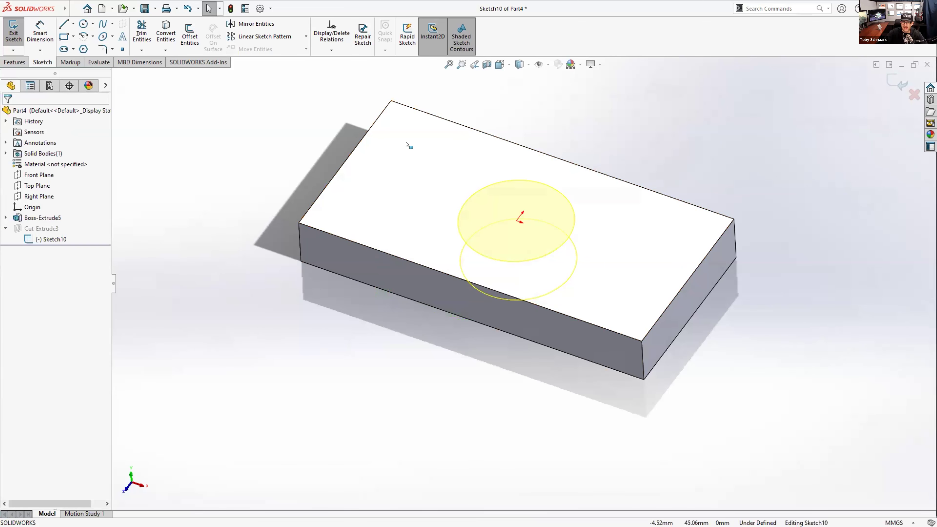
# Step: Try to exit the cut's emptied sketch
pyautogui.press('s')
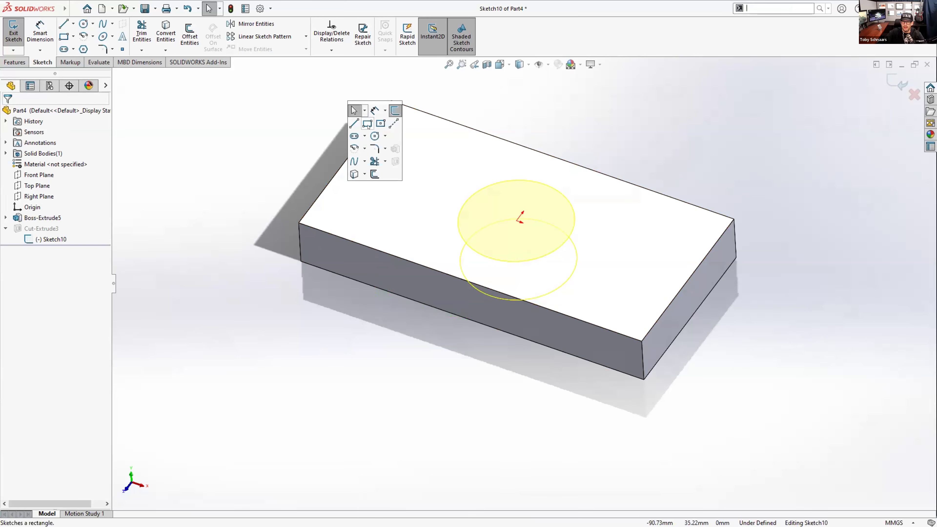
pyautogui.click(893, 82)
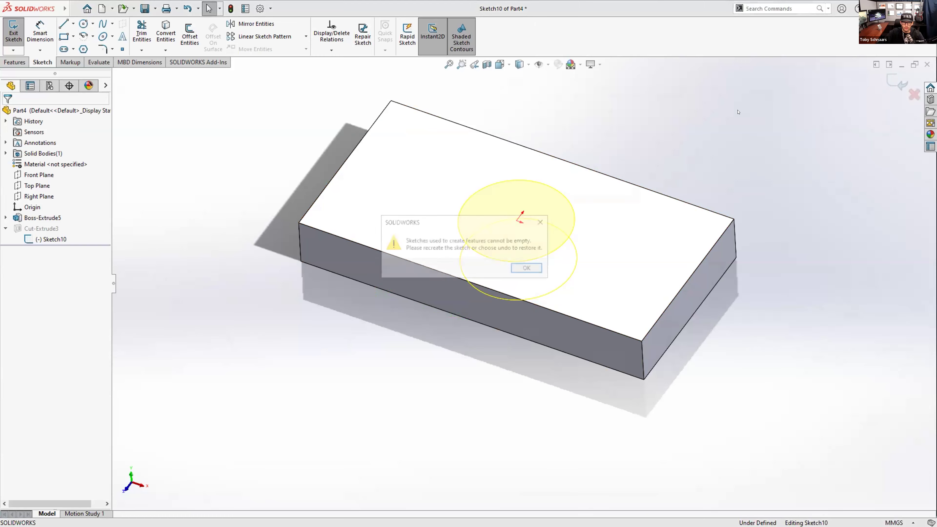
pyautogui.click(528, 270)
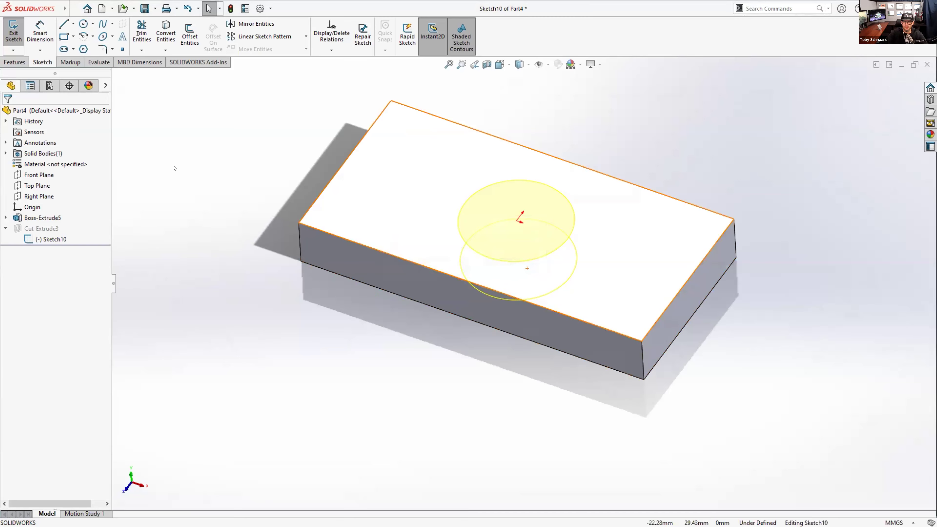
# Step: Sketch a 25 by 40 mm corner rectangle from the top face's front-left corner and make it construction geometry
pyautogui.click(408, 131)
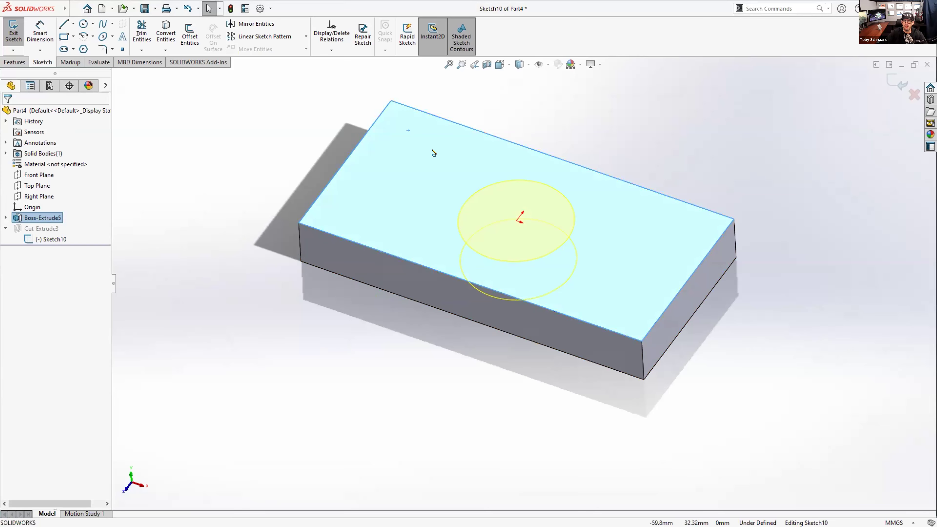
pyautogui.moveTo(444, 158); pyautogui.dragTo(437, 248, button='middle')
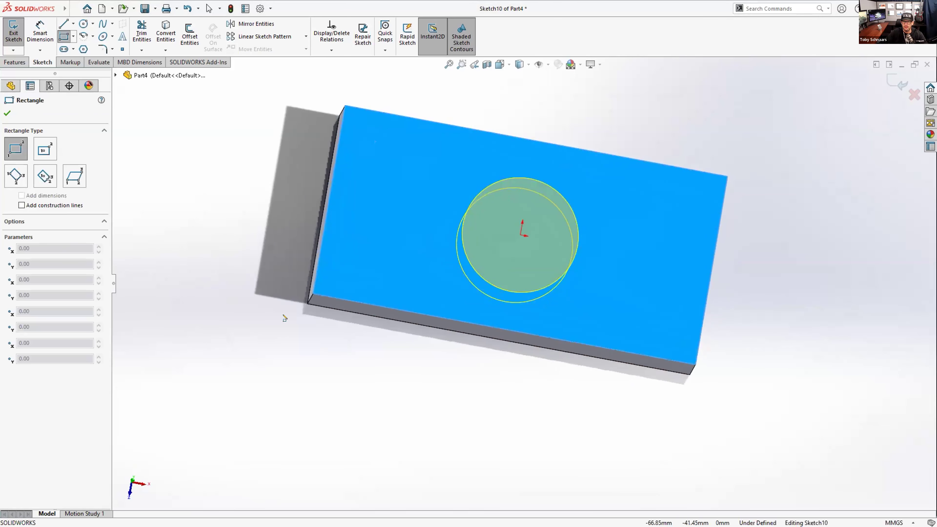
pyautogui.click(312, 294)
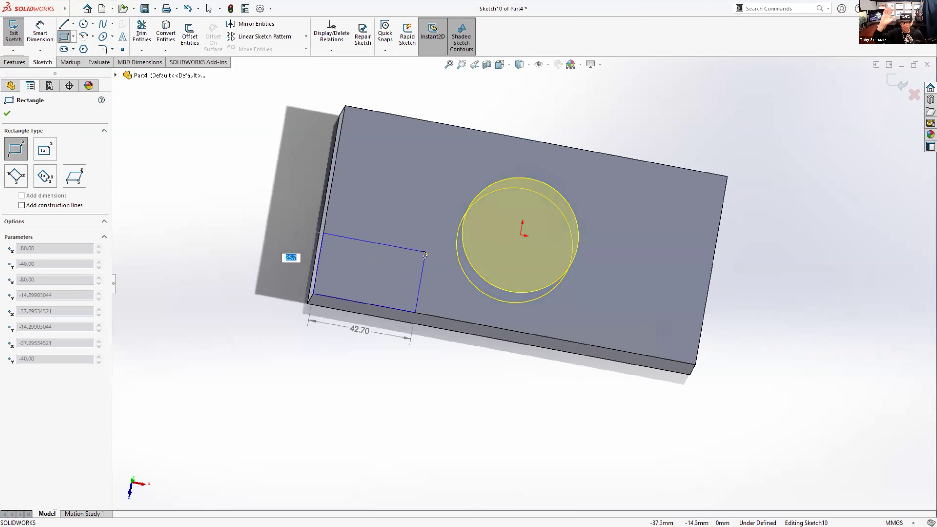
pyautogui.write('25')
pyautogui.press('Tab')
pyautogui.write('40')
pyautogui.press('Return')
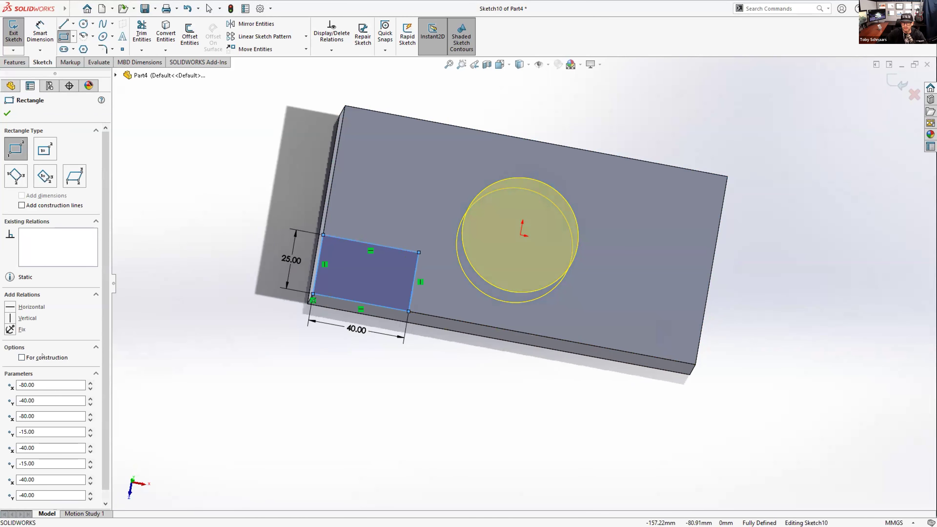
pyautogui.click(21, 357)
pyautogui.press('Escape')
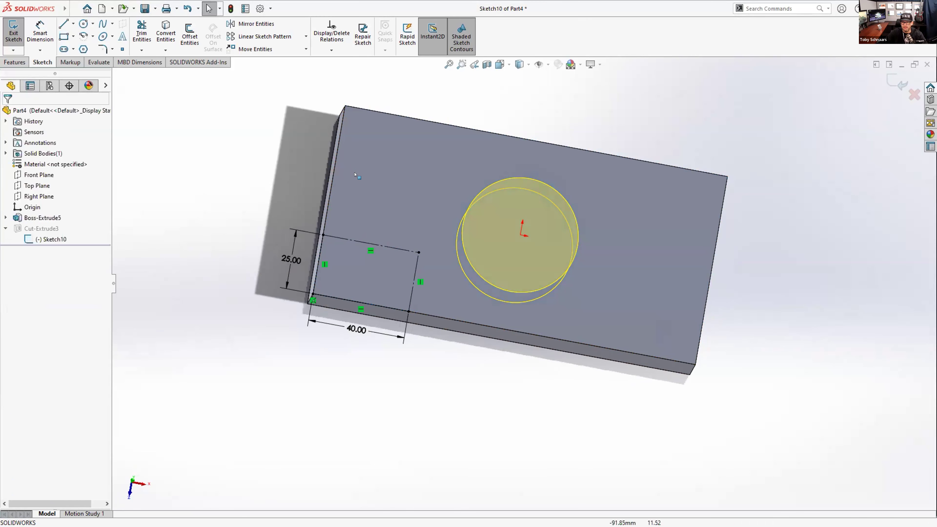
# Step: Sketch a 17 mm diameter circle centred on the construction rectangle's inner corner
pyautogui.press('s')
pyautogui.click(386, 209)
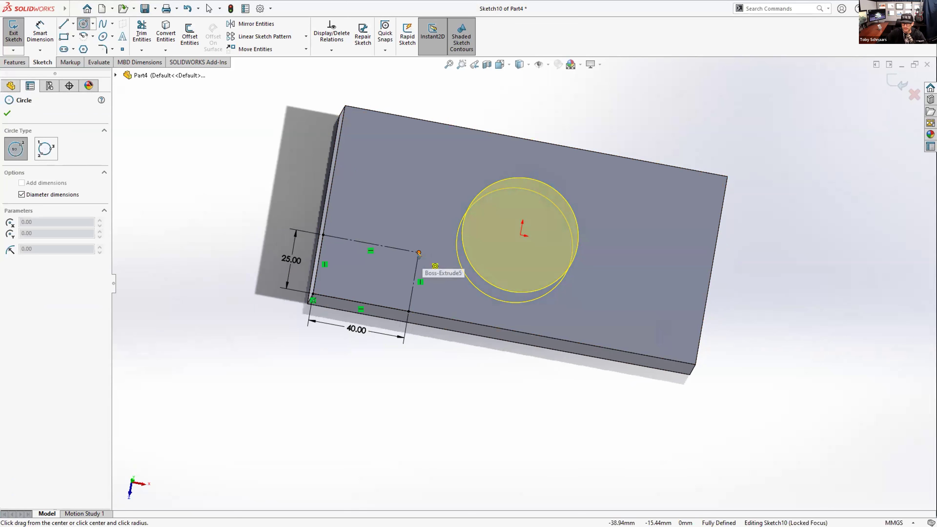
pyautogui.click(419, 252)
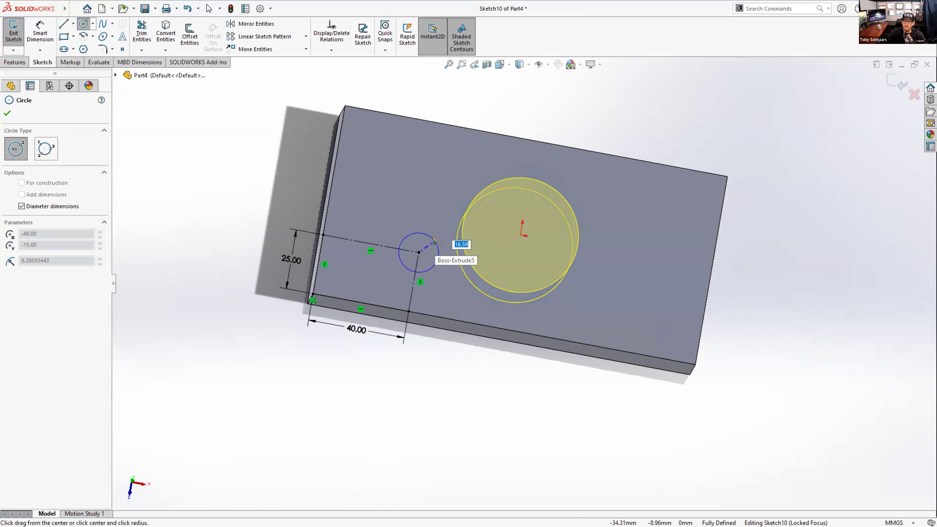
pyautogui.write('17')
pyautogui.press('Return')
pyautogui.press('Escape')
pyautogui.press('Escape')
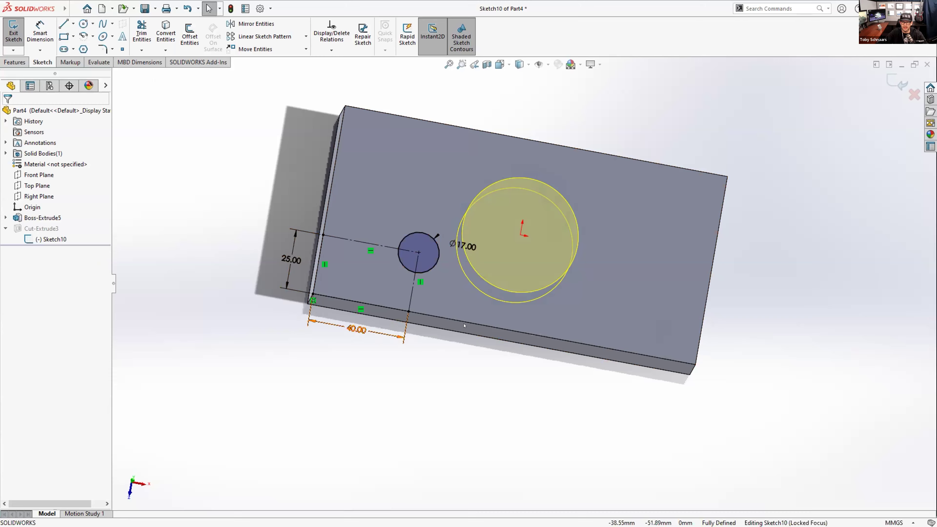
# Step: Delete the construction rectangle, the 17 mm circle and their dimensions from the sketch
pyautogui.moveTo(487, 156); pyautogui.dragTo(234, 370)
pyautogui.press('Delete')
# Step: Redraw a 25 by 40 mm construction rectangle from the top face's front-left corner
pyautogui.click(352, 254)
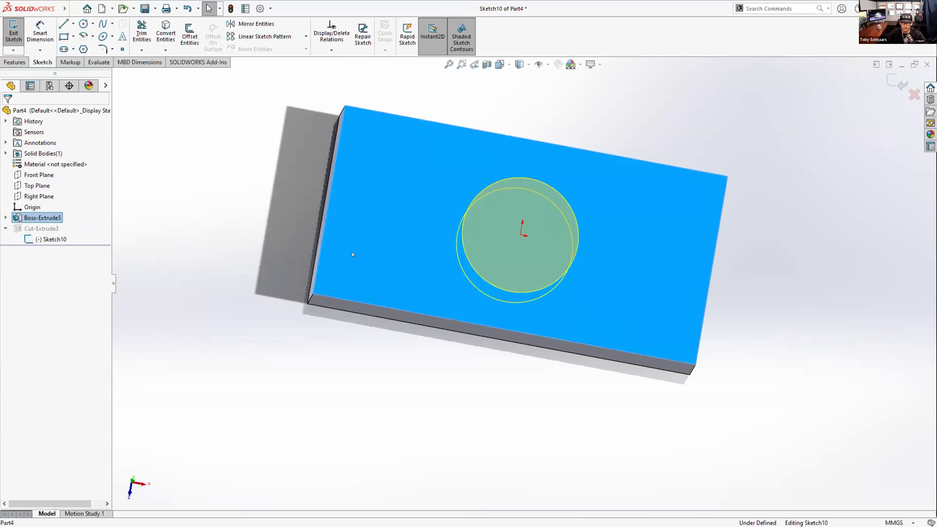
pyautogui.click(375, 277)
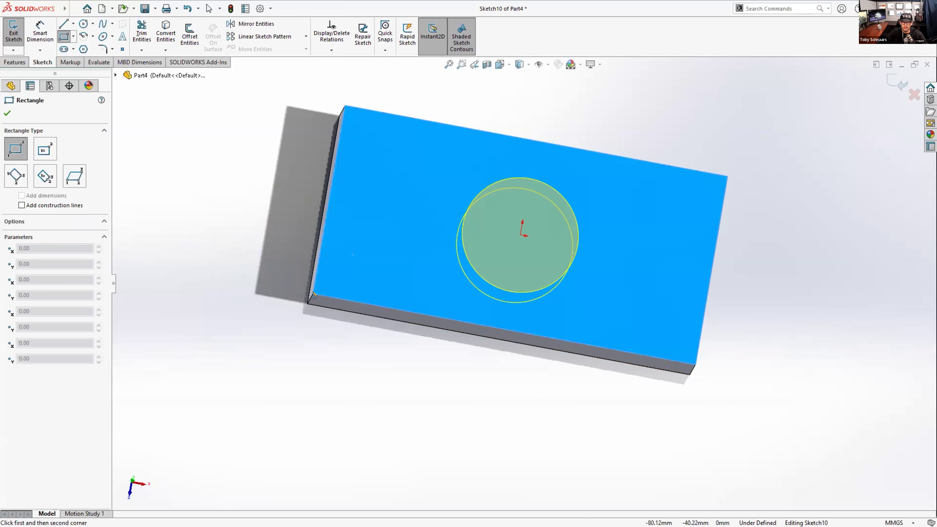
pyautogui.click(313, 294)
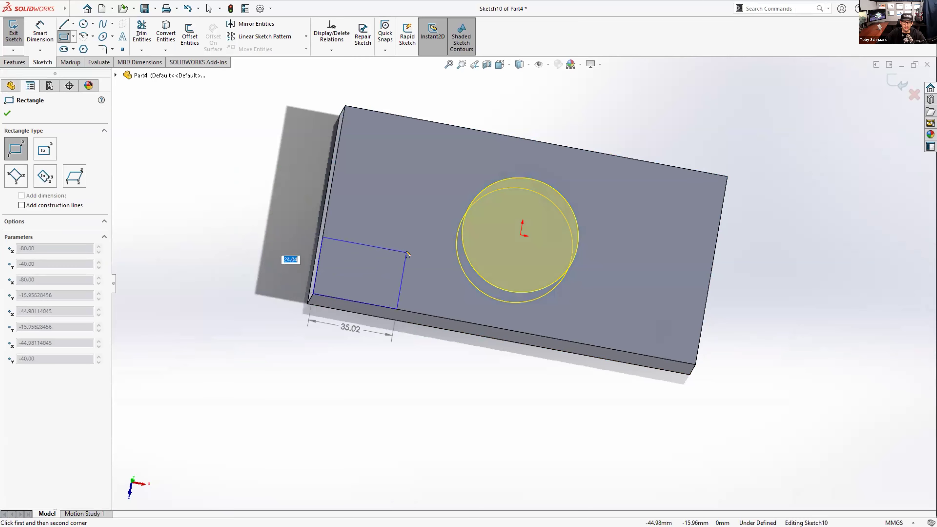
pyautogui.write('25')
pyautogui.press('Tab')
pyautogui.write('40')
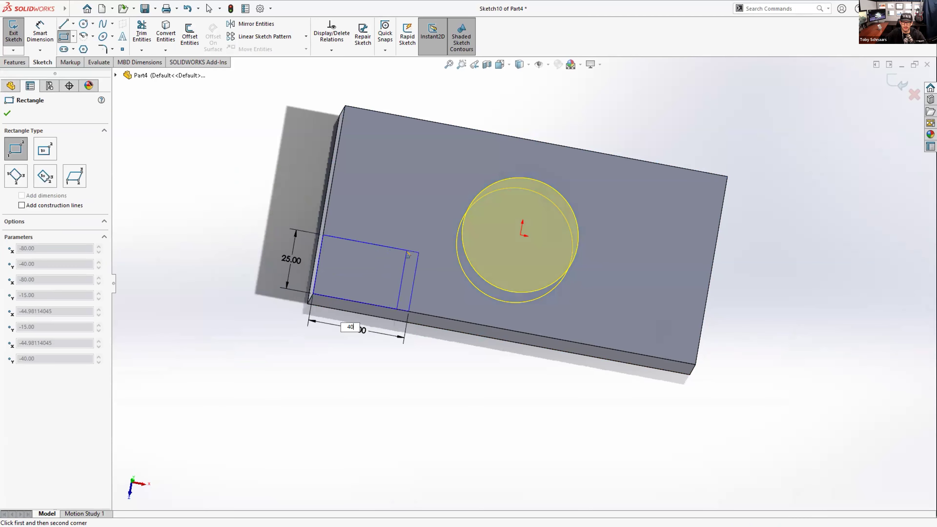
pyautogui.press('Return')
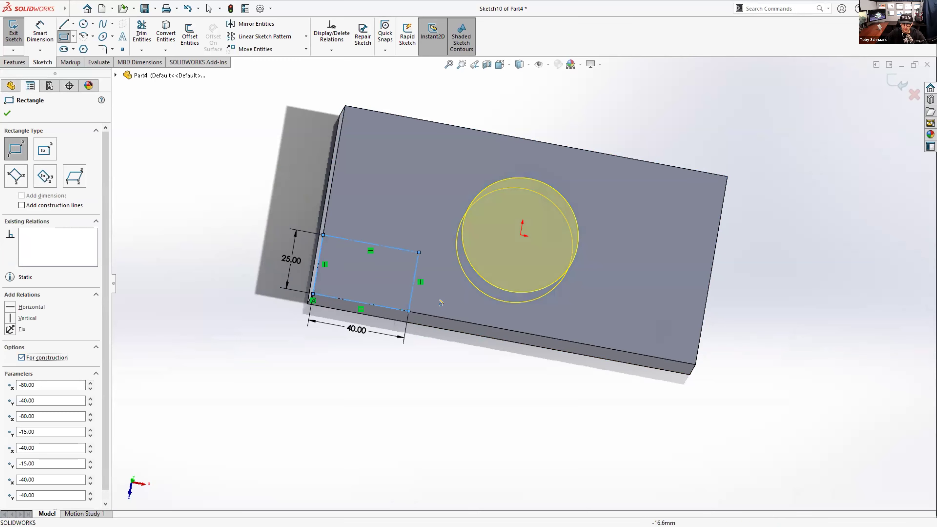
pyautogui.press('Escape')
# Step: Sketch an 18 mm diameter circle on the construction rectangle's inner corner and exit the sketch to rebuild the cut
pyautogui.press('s')
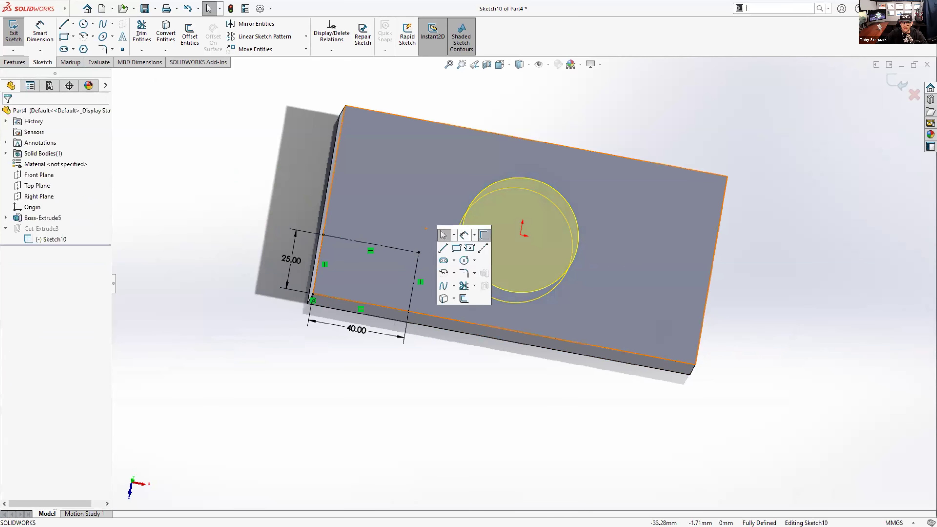
pyautogui.click(464, 260)
pyautogui.click(419, 252)
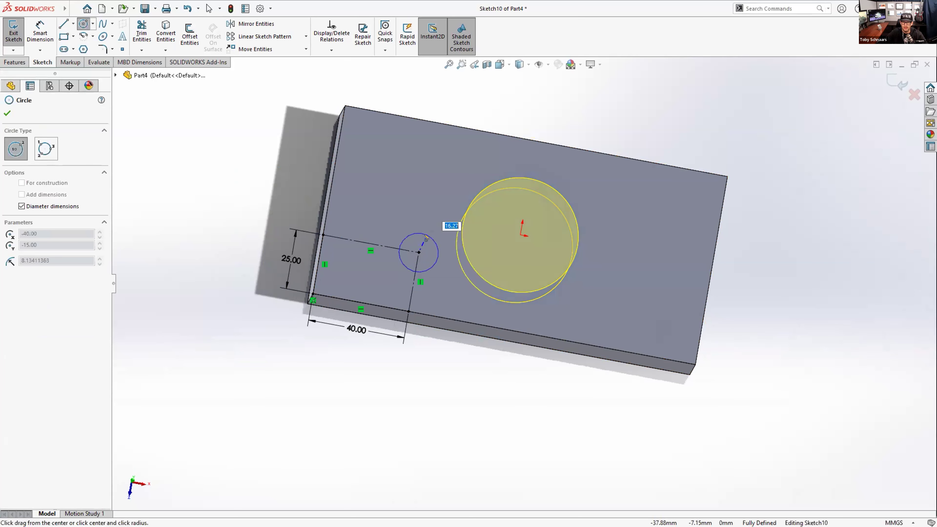
pyautogui.write('18')
pyautogui.press('Return')
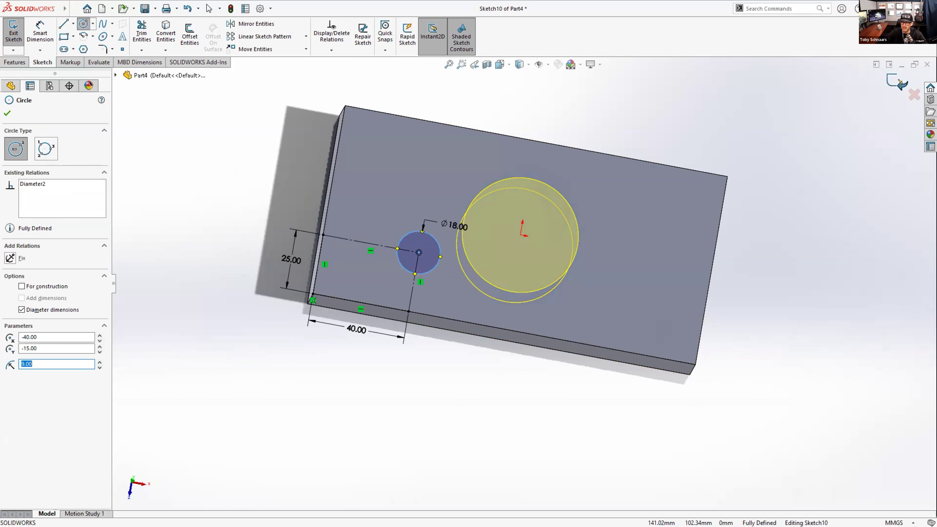
pyautogui.press('Escape')
pyautogui.moveTo(418, 327); pyautogui.dragTo(377, 274, button='middle')
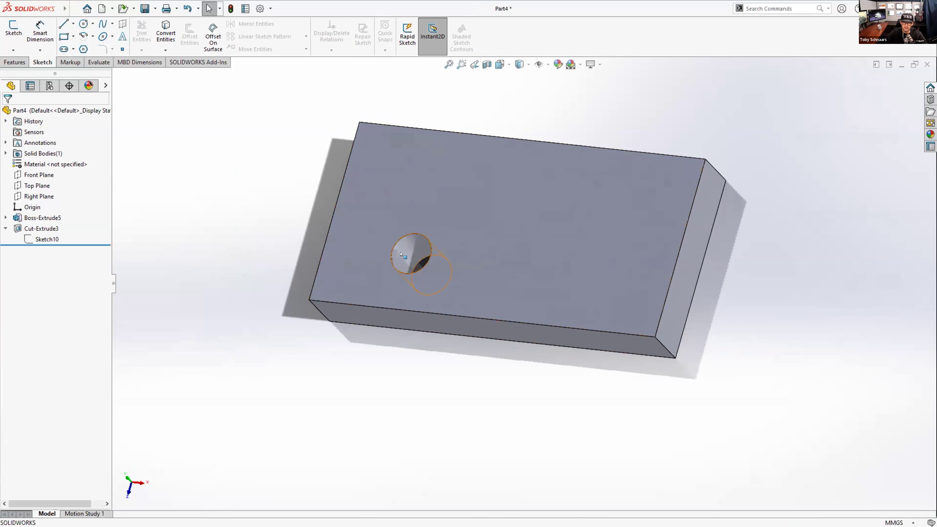
# Step: Sketch construction lines on the plate's top face: 60 mm from the back-right corner along the right edge, then 25 mm inward
pyautogui.click(402, 254)
pyautogui.moveTo(426, 434); pyautogui.dragTo(353, 450, button='middle')
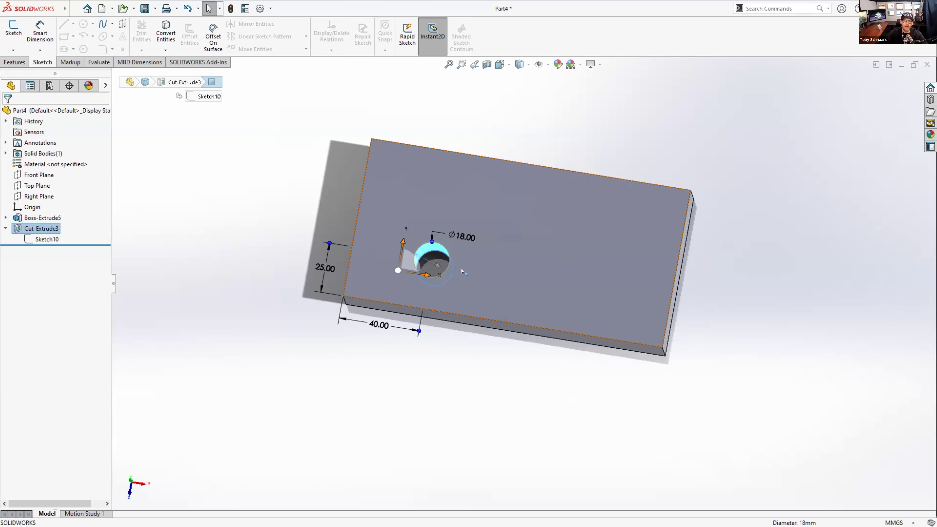
pyautogui.click(612, 221)
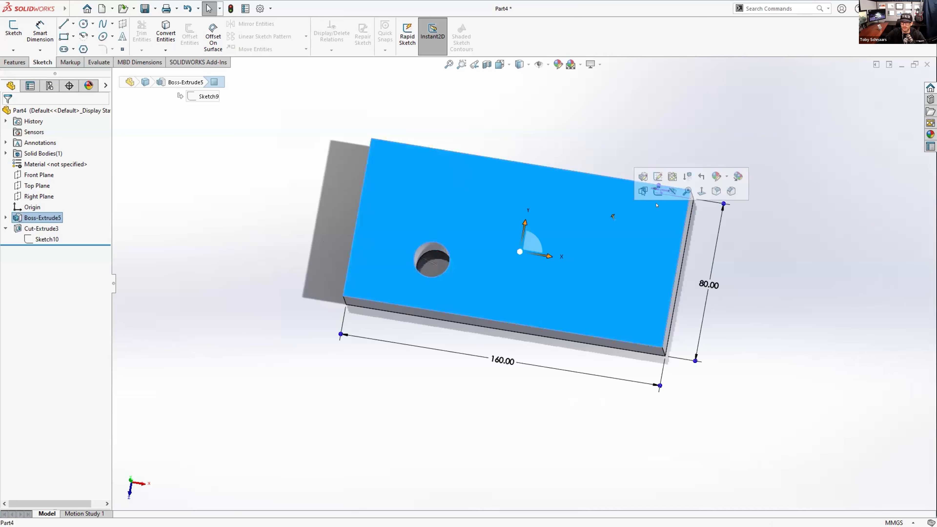
pyautogui.click(675, 196)
pyautogui.click(677, 191)
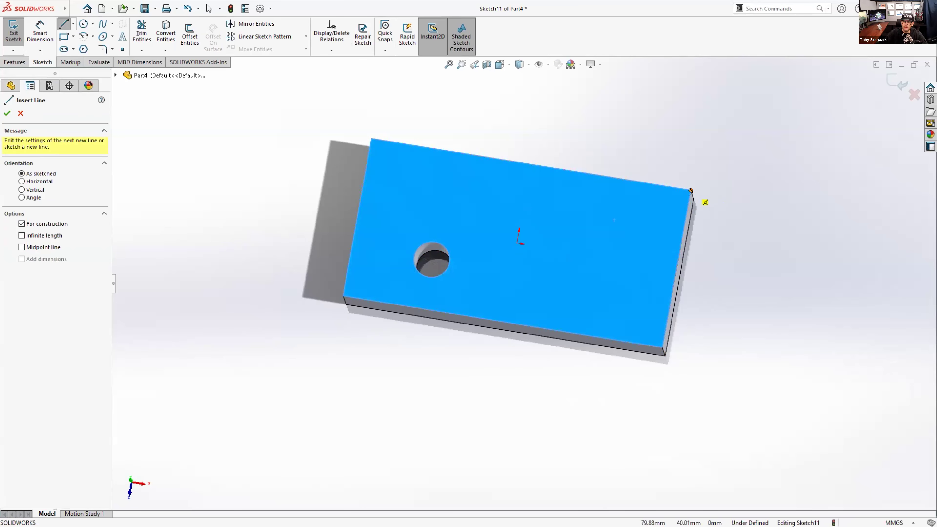
pyautogui.click(691, 190)
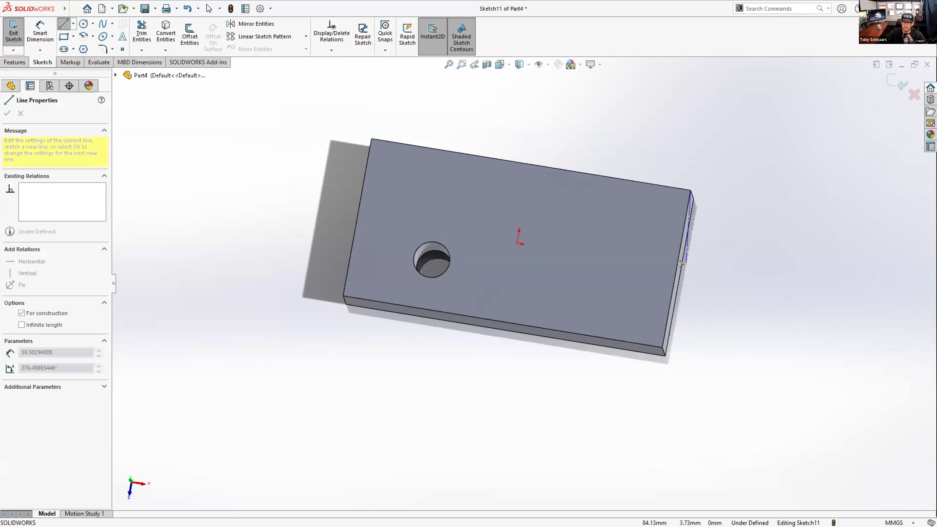
pyautogui.write('60')
pyautogui.press('Return')
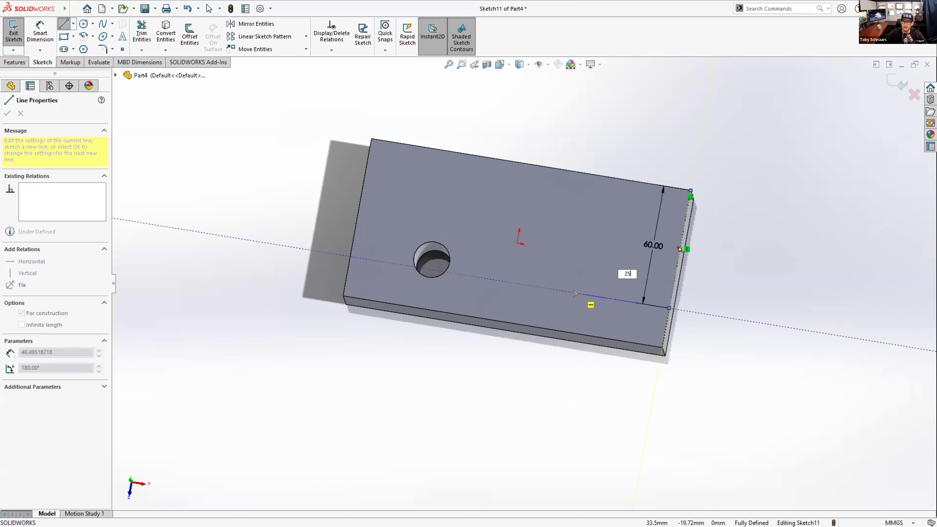
pyautogui.press('Return')
pyautogui.press('Escape')
# Step: Sketch a 40 mm diameter circle centred on the inner end of the 25 mm construction line
pyautogui.press('s')
pyautogui.click(641, 307)
pyautogui.click(620, 302)
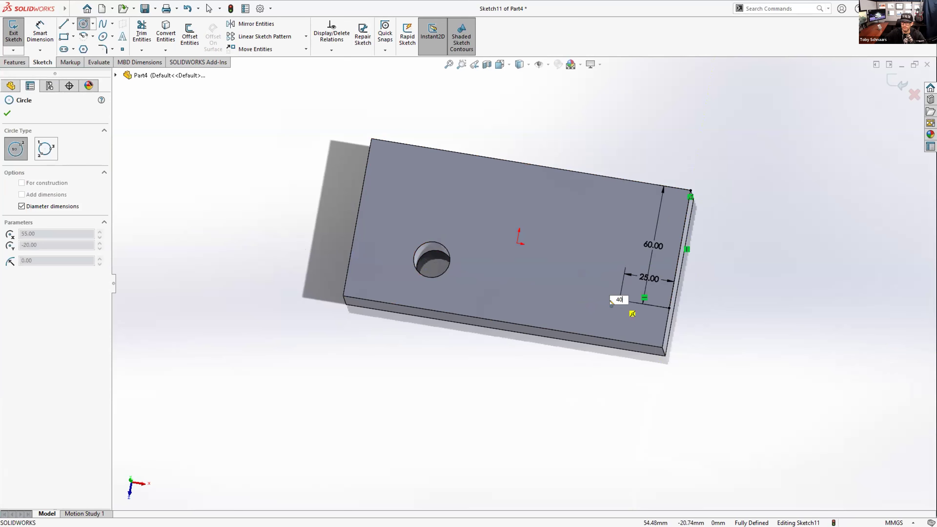
pyautogui.write('40')
pyautogui.press('Return')
pyautogui.press('Escape')
# Step: Set the new circle's diameter to 20 mm
pyautogui.click(635, 316)
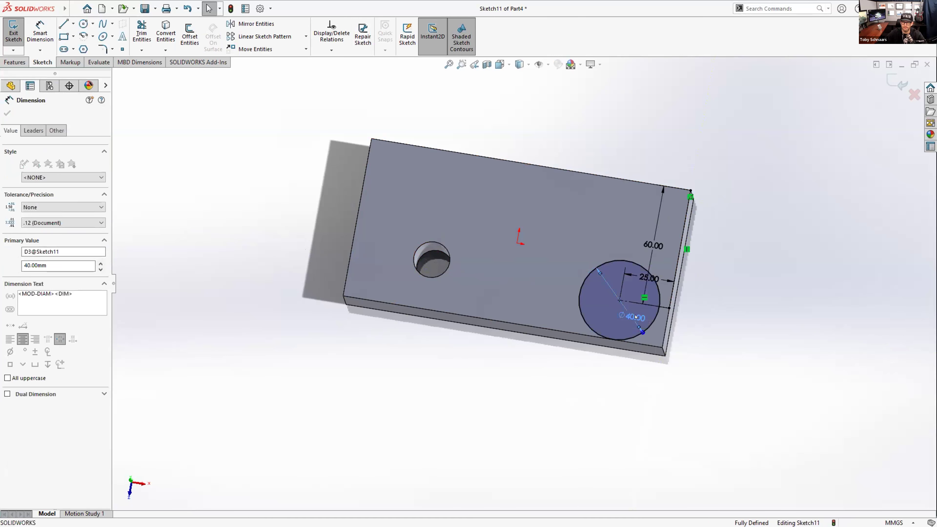
pyautogui.doubleClick(635, 317)
pyautogui.write('20')
pyautogui.press('Return')
# Step: Cut the circle through the plate with an Extruded Cut using the Through All end condition
pyautogui.press('s')
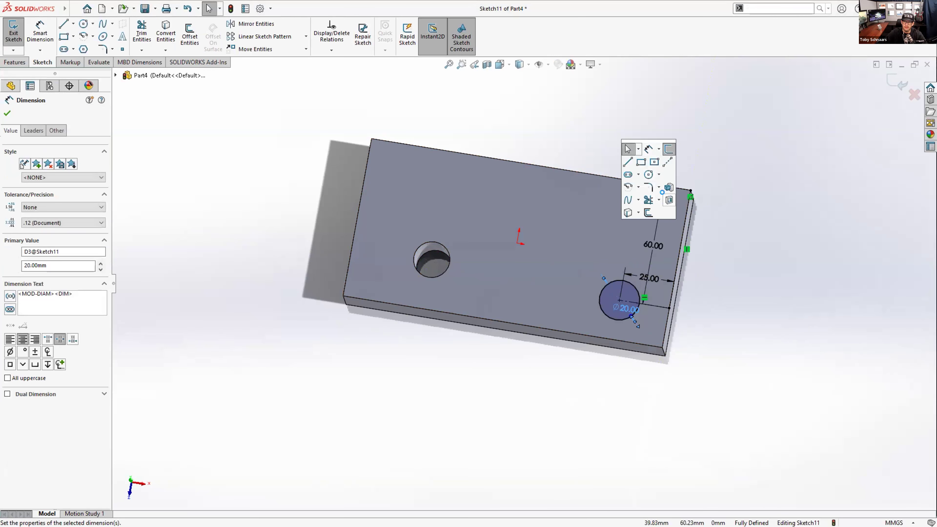
pyautogui.click(669, 199)
pyautogui.rightClick(678, 155)
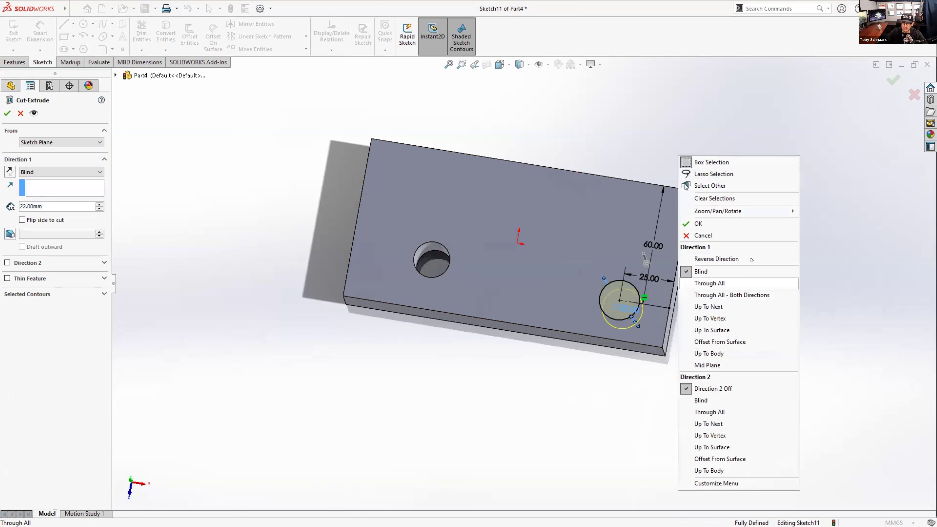
pyautogui.click(751, 283)
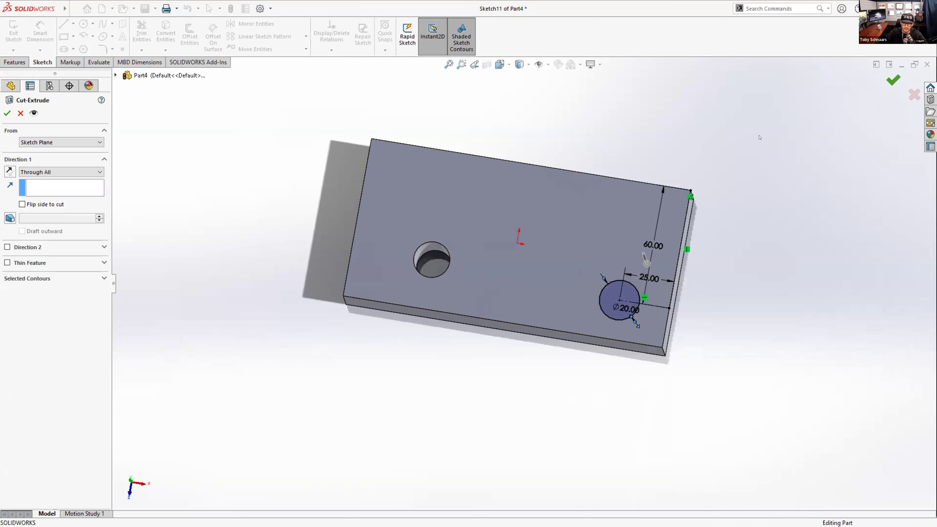
pyautogui.press('Return')
pyautogui.moveTo(740, 433); pyautogui.dragTo(714, 322, button='middle')
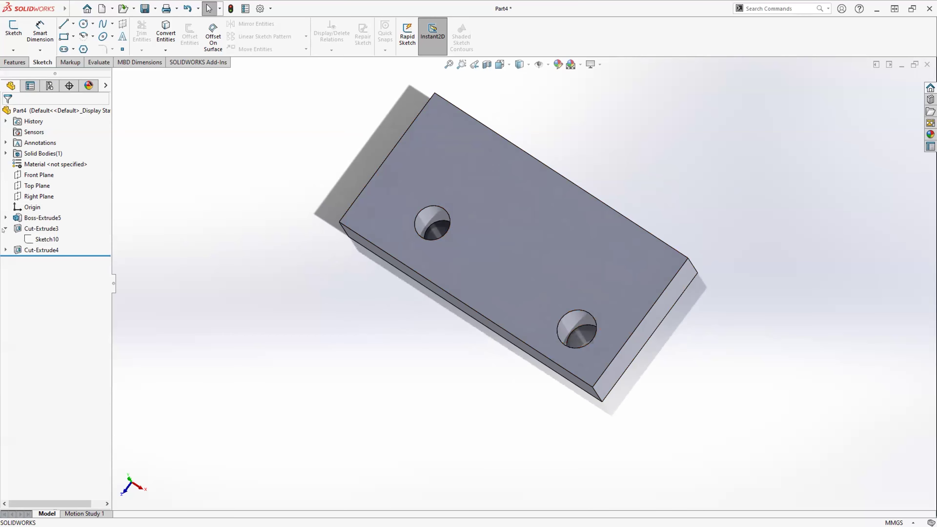
pyautogui.click(151, 298)
pyautogui.moveTo(549, 424); pyautogui.dragTo(586, 151, button='middle')
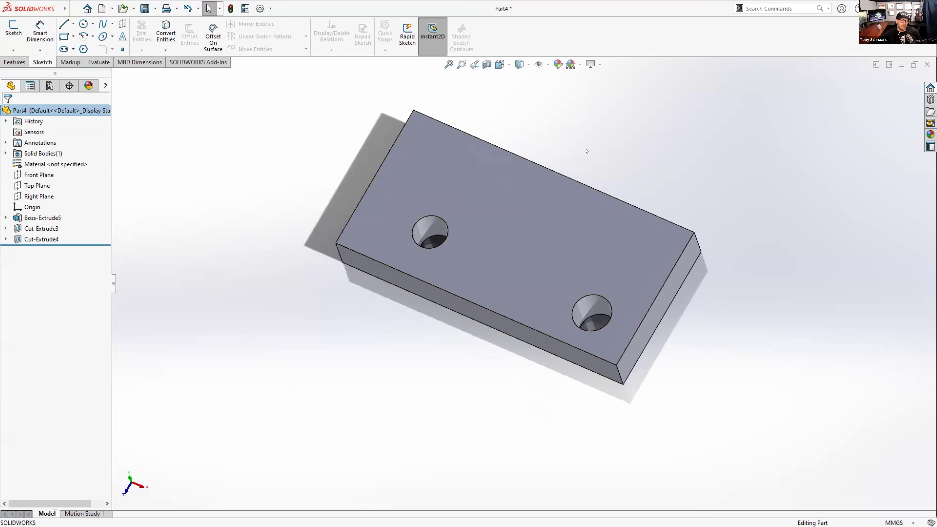
pyautogui.scroll(-3, 590, 148)
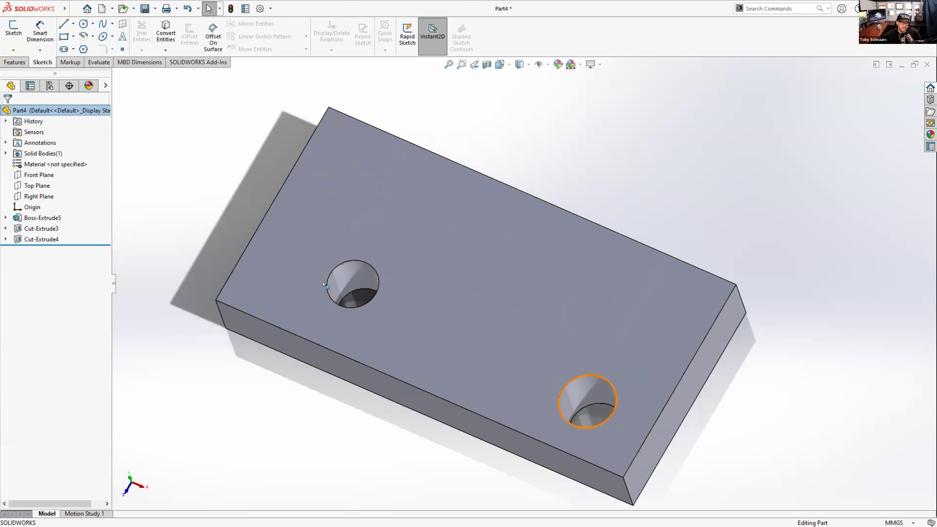
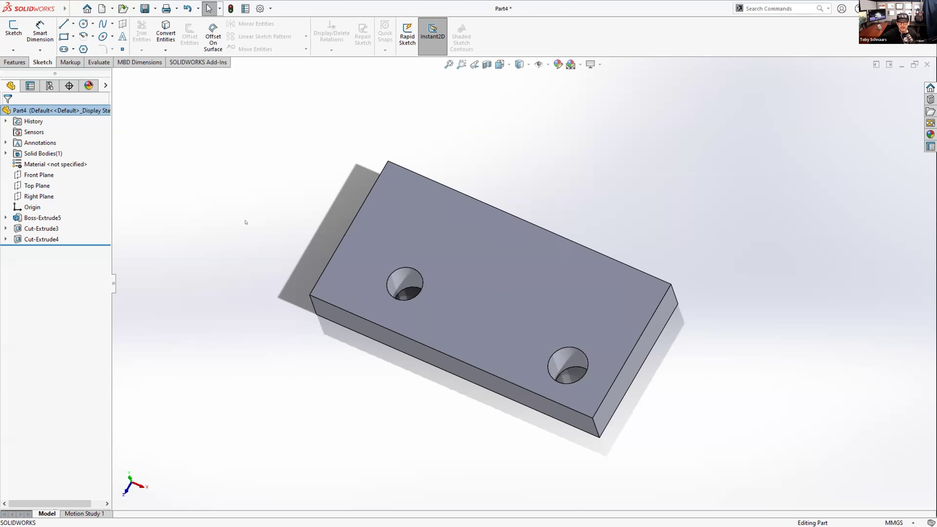
# Step: Create a new part and sketch a 40 mm diameter circle centred on the origin on the Top Plane
pyautogui.click(102, 8)
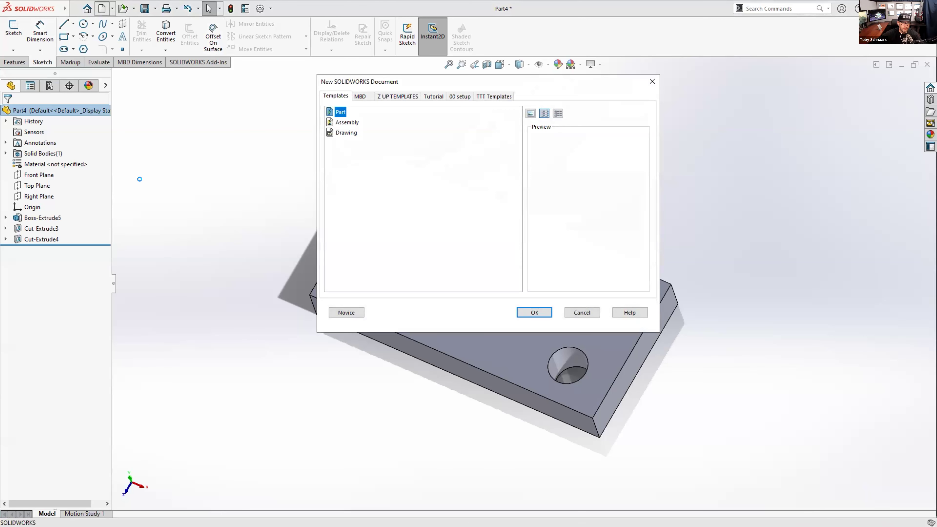
pyautogui.press('Return')
pyautogui.click(37, 175)
pyautogui.click(84, 24)
pyautogui.click(524, 283)
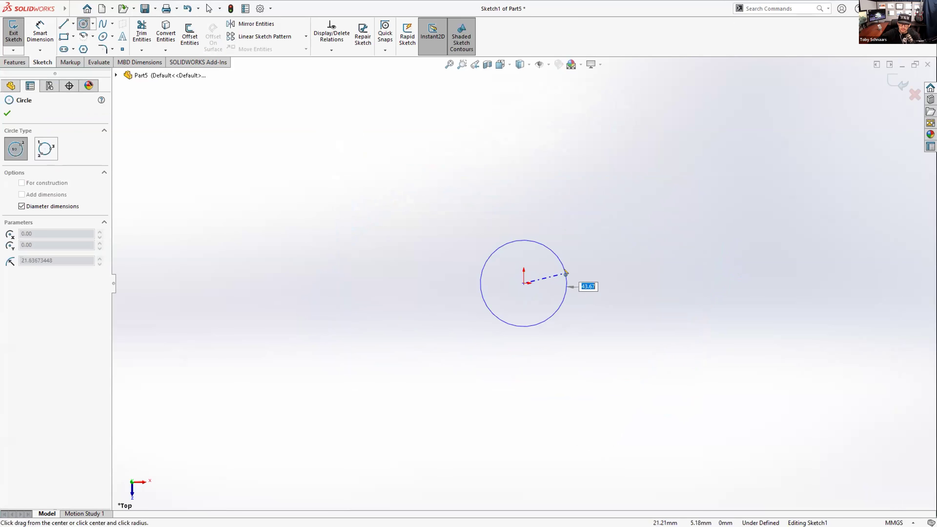
pyautogui.write('40')
pyautogui.press('Return')
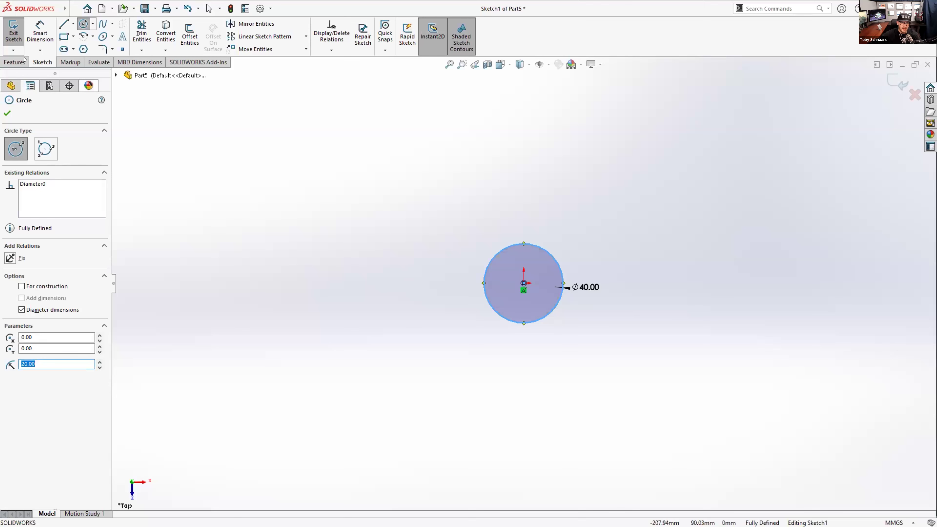
# Step: Add the Surfaces tool set to the CommandManager and display its commands
pyautogui.click(14, 35)
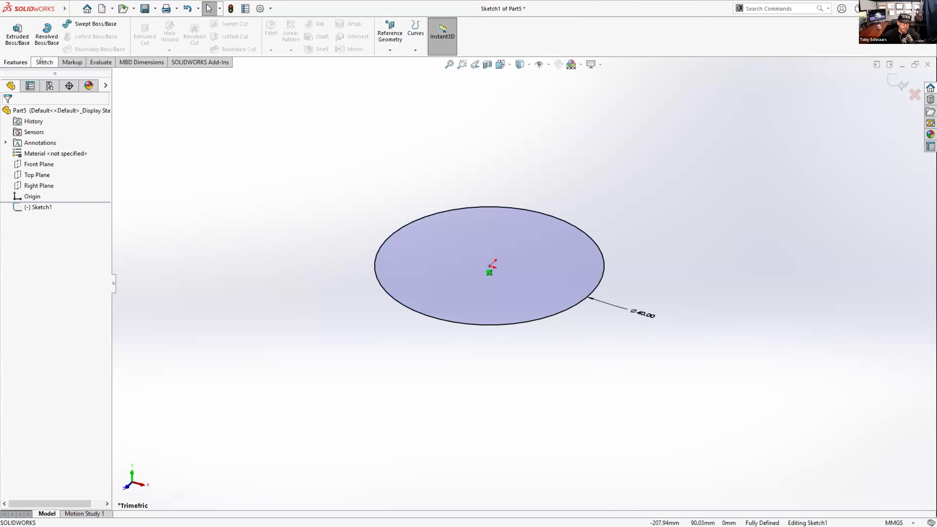
pyautogui.rightClick(57, 65)
pyautogui.moveTo(129, 92)
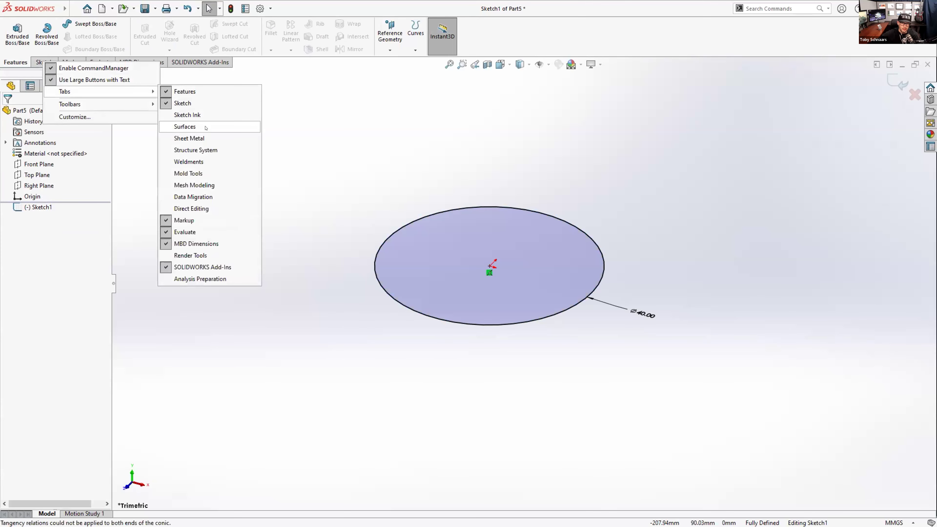
pyautogui.click(190, 127)
pyautogui.click(72, 62)
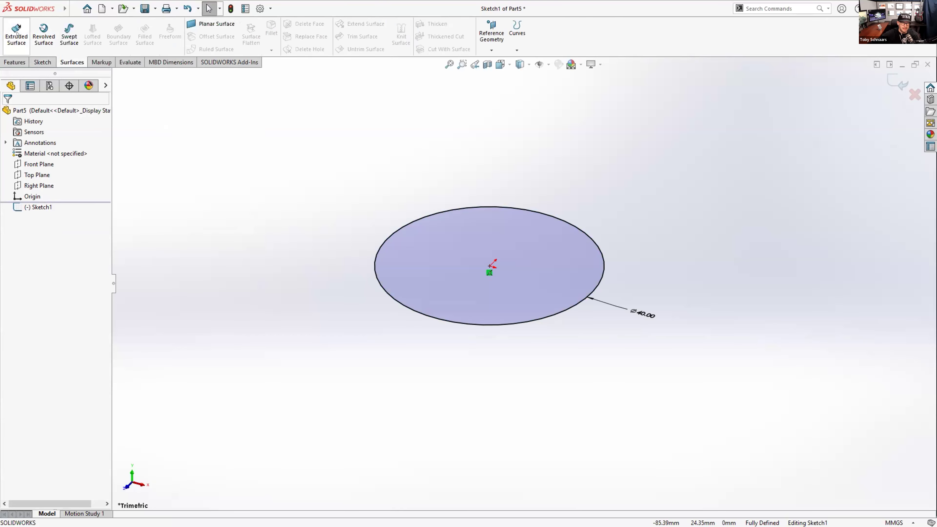
# Step: Extrude the circle upward as an open cylindrical surface 53 mm high
pyautogui.scroll(4, 498, 188)
pyautogui.click(507, 244)
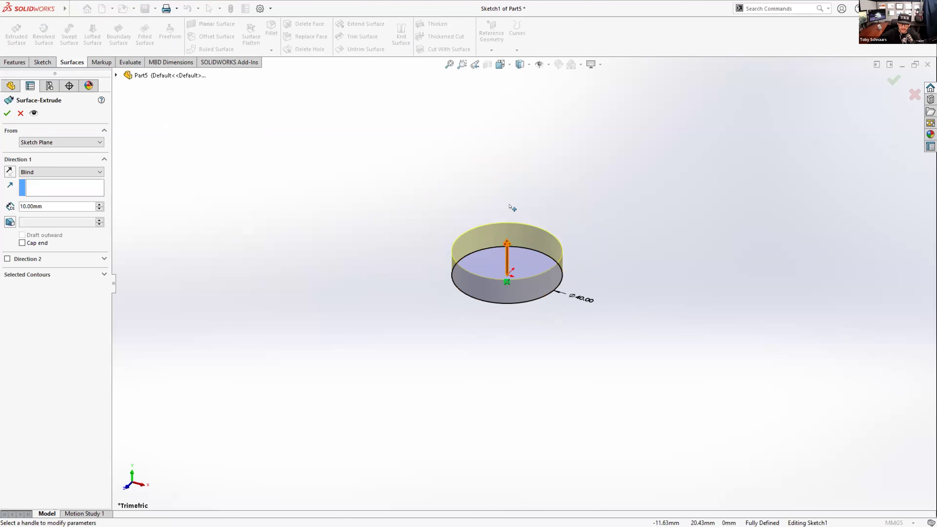
pyautogui.click(527, 162)
pyautogui.press('Return')
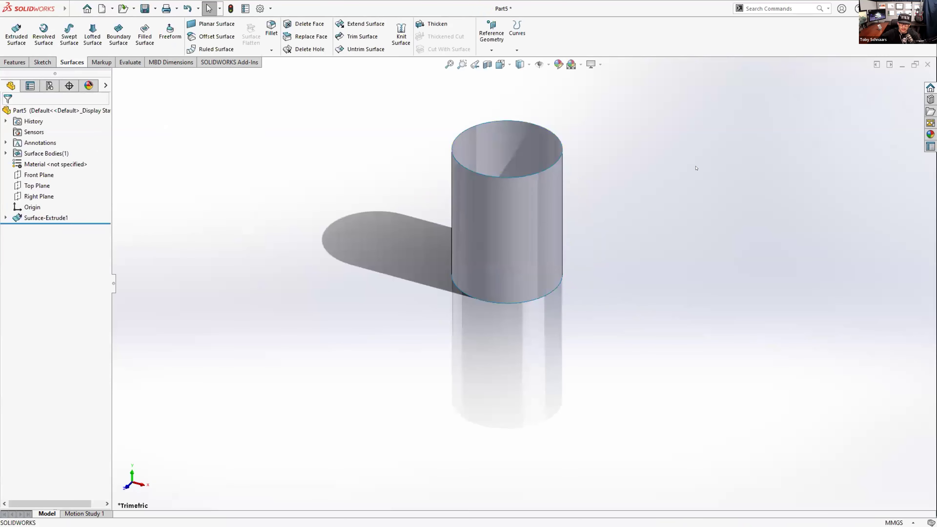
# Step: Close the cylinder's upper opening with a Fill Surface bounded by its top circular edge
pyautogui.moveTo(369, 159); pyautogui.dragTo(362, 208, button='middle')
pyautogui.click(145, 32)
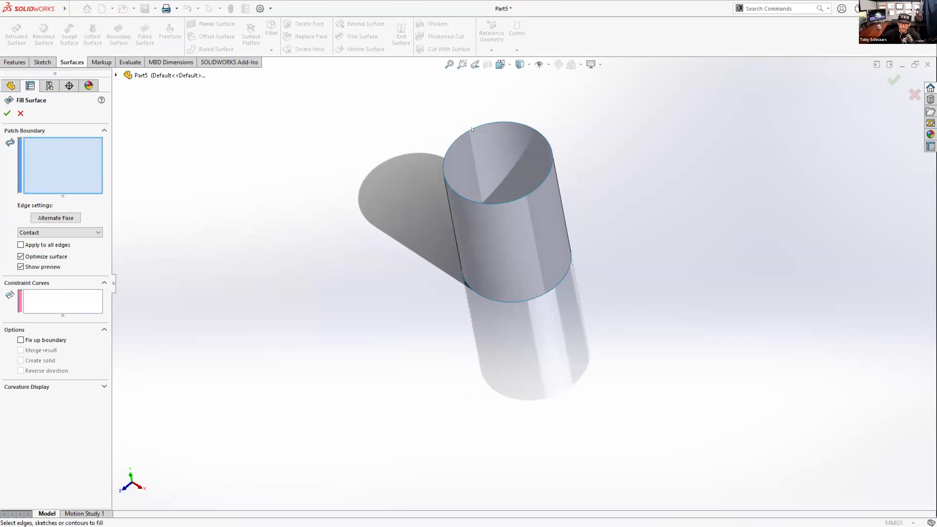
pyautogui.click(466, 123)
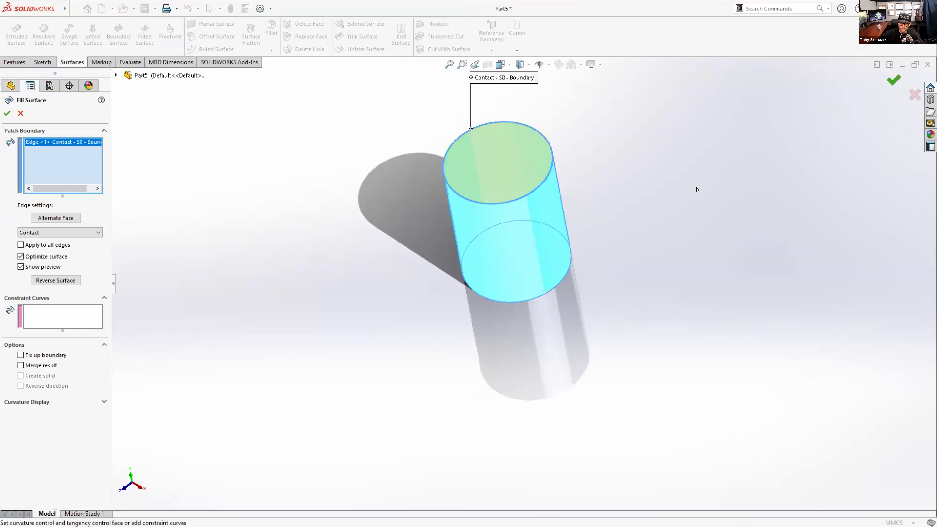
pyautogui.click(892, 79)
# Step: Apply a yellow-green colour to the cylinder's top fill face
pyautogui.click(487, 176)
pyautogui.click(491, 249)
pyautogui.moveTo(356, 309); pyautogui.dragTo(364, 240, button='middle')
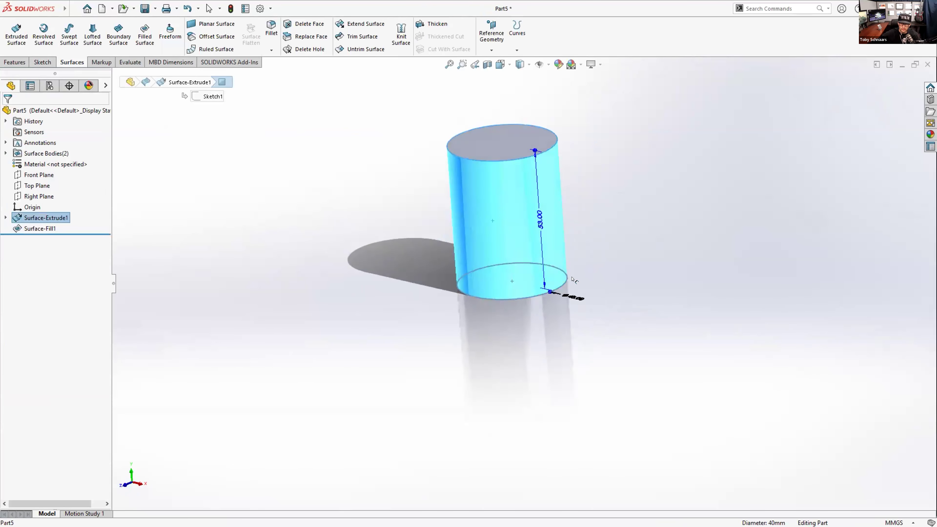
pyautogui.click(576, 280)
pyautogui.click(488, 135)
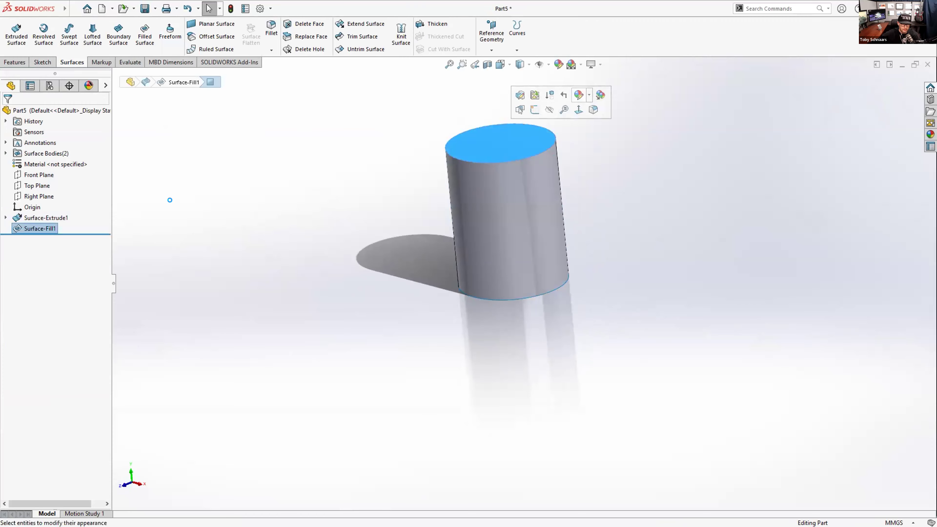
pyautogui.click(36, 348)
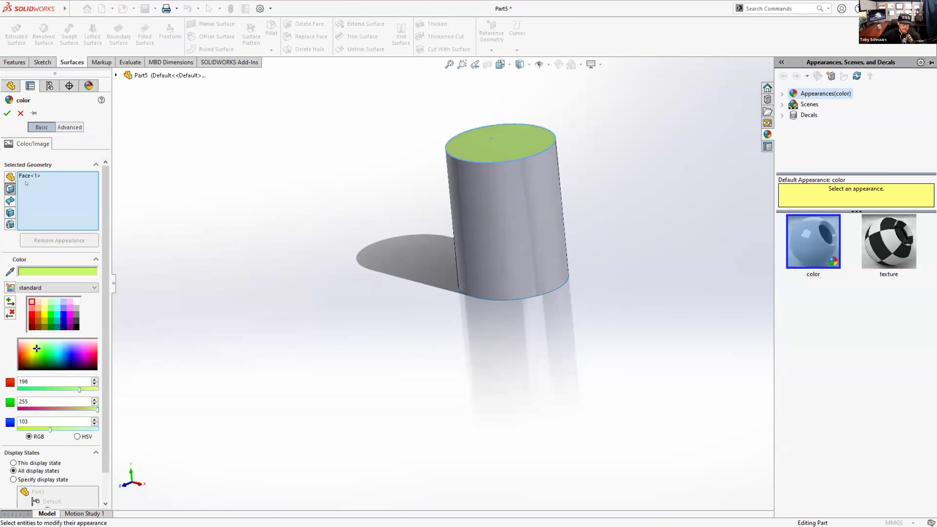
pyautogui.click(6, 113)
# Step: Close the cylinder's lower opening with a Fill Surface and colour the bottom face magenta, RGB 255, 47, 201
pyautogui.moveTo(454, 373); pyautogui.dragTo(456, 292, button='middle')
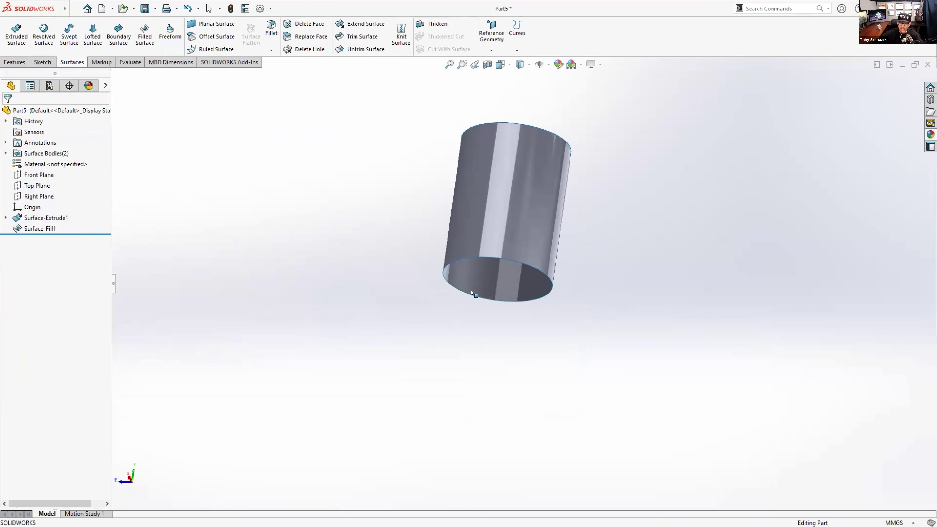
pyautogui.click(456, 292)
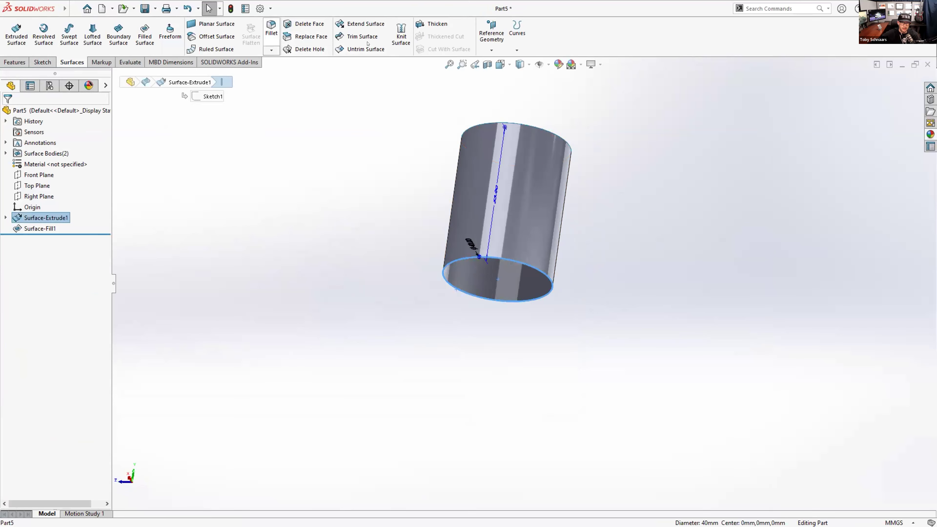
pyautogui.click(144, 32)
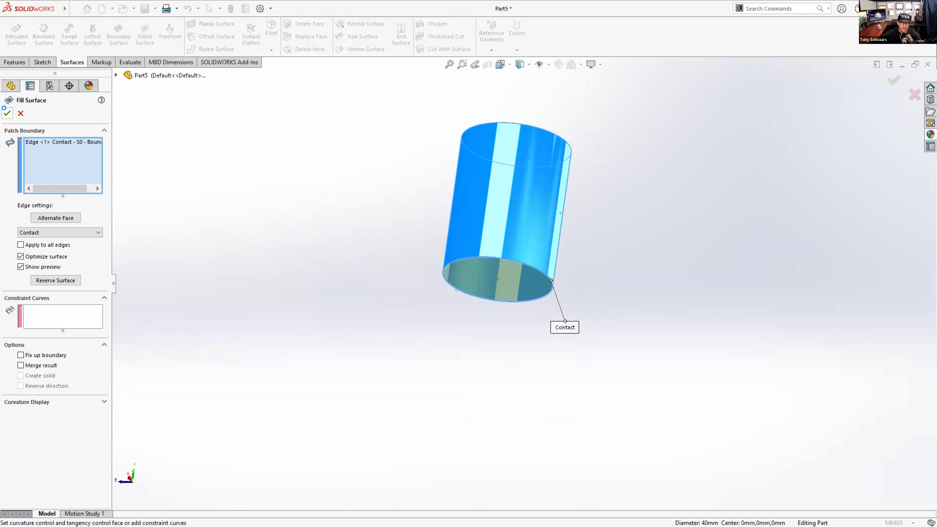
pyautogui.click(7, 113)
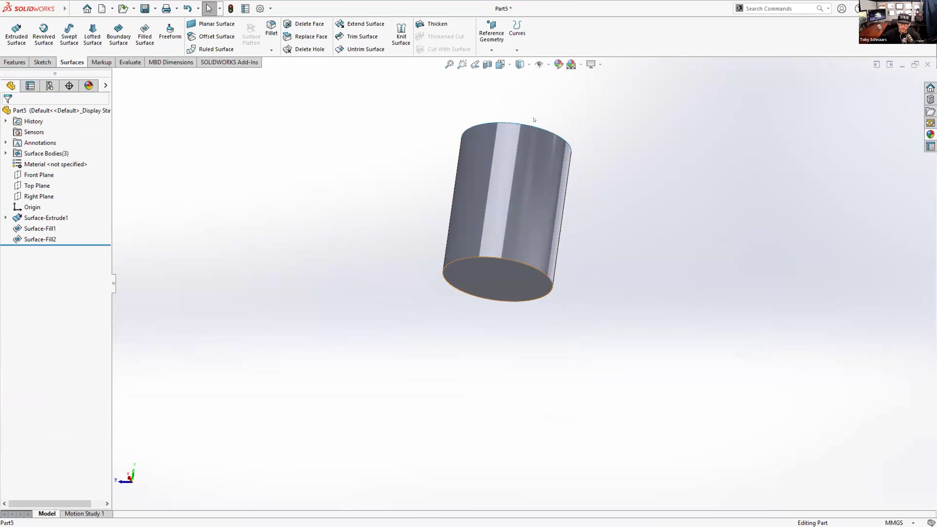
pyautogui.click(494, 279)
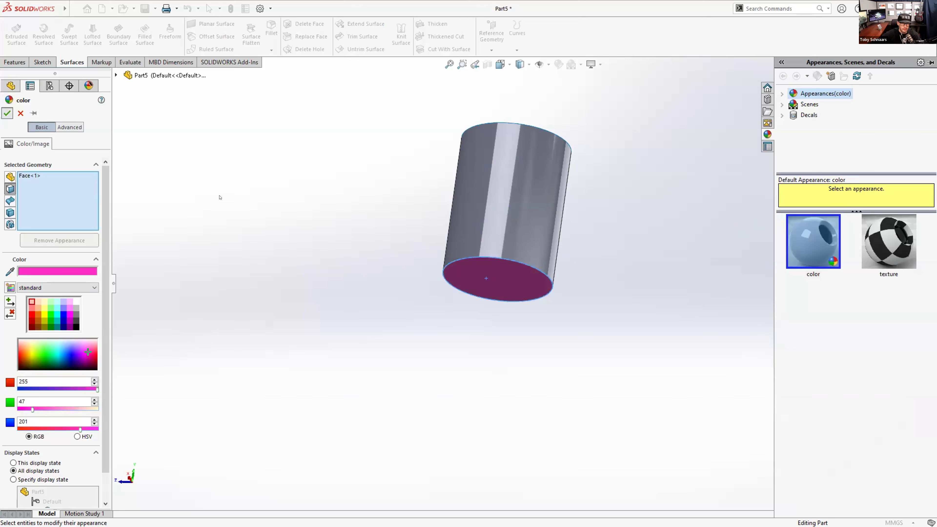
pyautogui.click(6, 113)
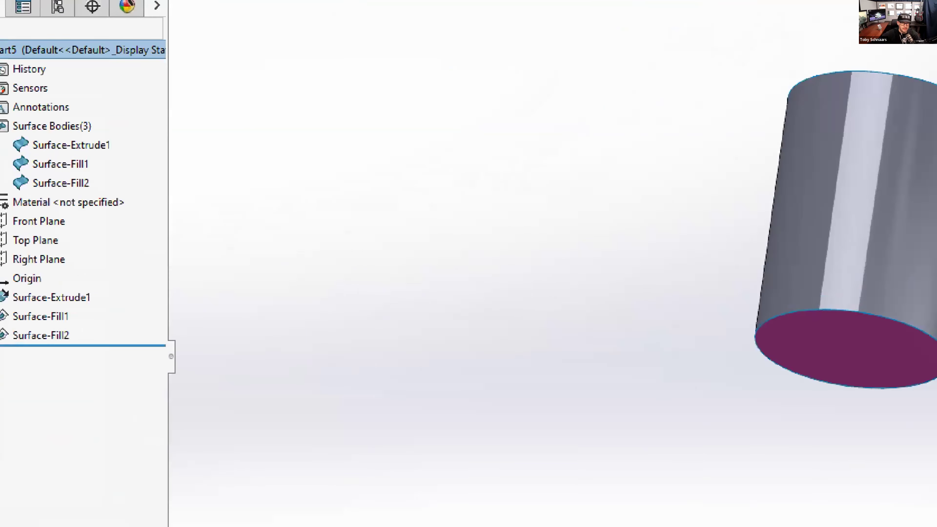
pyautogui.moveTo(88, 163); pyautogui.dragTo(247, 164)
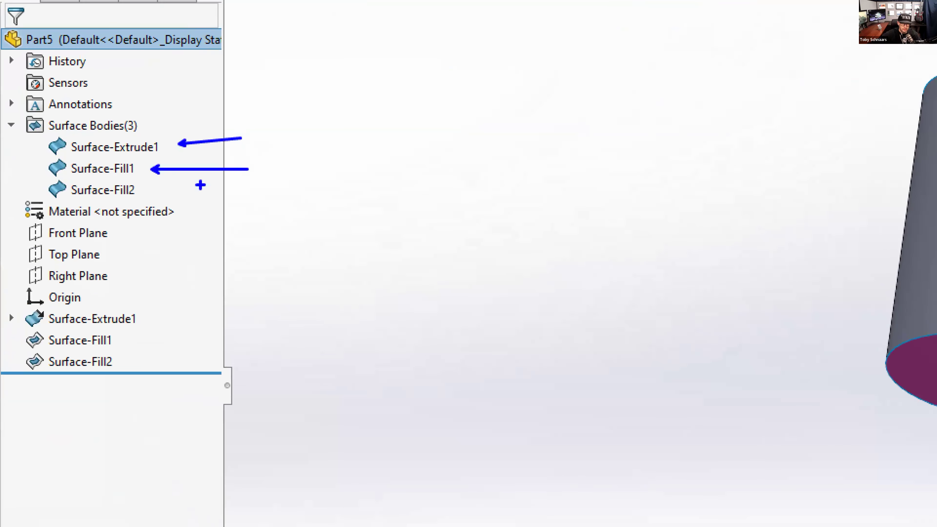
pyautogui.moveTo(147, 193); pyautogui.dragTo(249, 187)
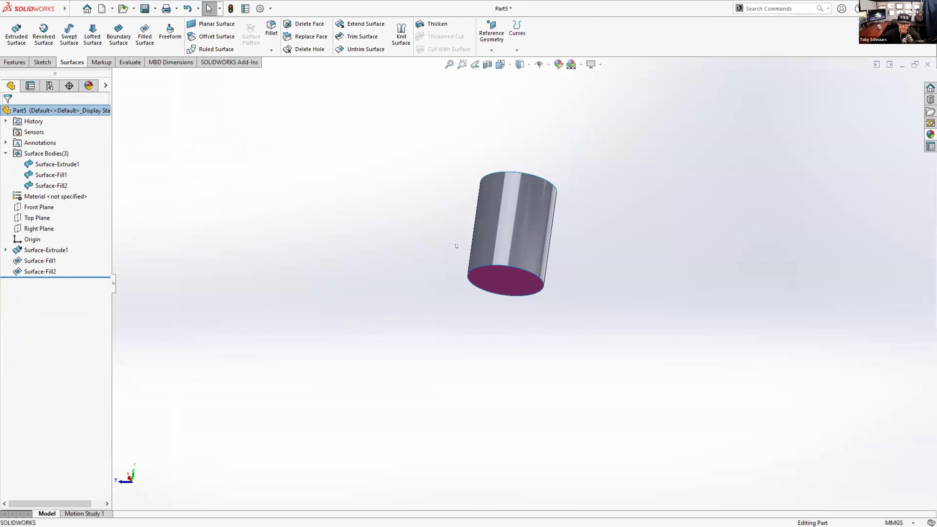
# Step: Examine the cylinder's separate wall, top fill and bottom fill surface bodies from below and above
pyautogui.moveTo(456, 246); pyautogui.dragTo(460, 299, button='middle')
pyautogui.click(516, 187)
pyautogui.click(497, 239)
pyautogui.moveTo(472, 167); pyautogui.dragTo(461, 135, button='middle')
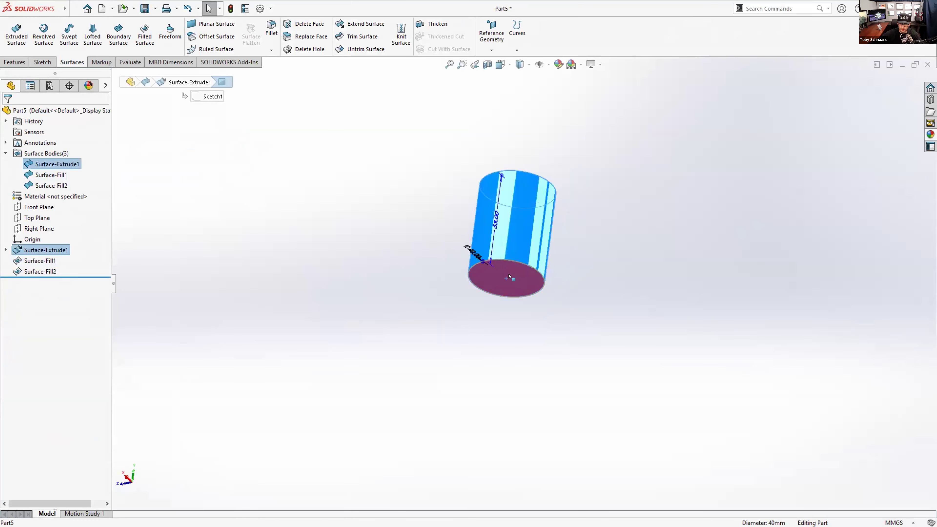
pyautogui.click(410, 220)
pyautogui.moveTo(410, 221); pyautogui.dragTo(401, 361, button='middle')
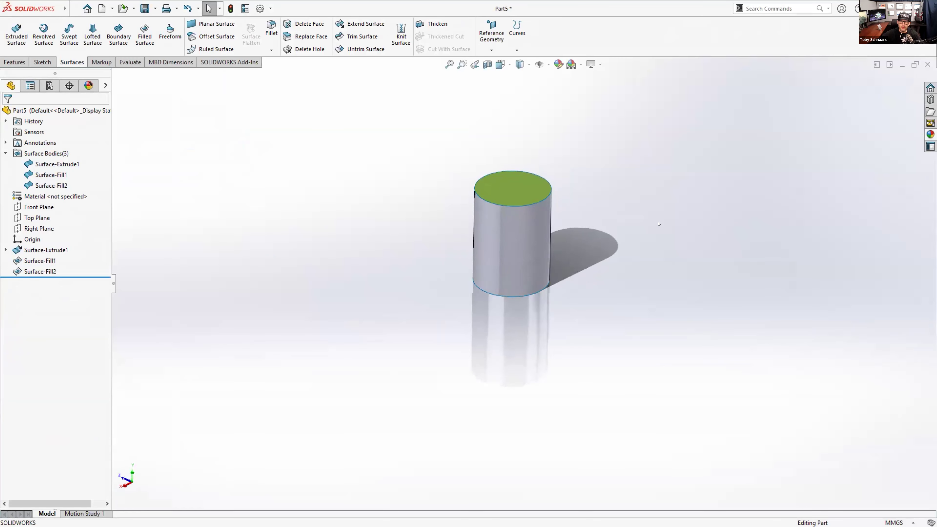
pyautogui.scroll(-3, 655, 224)
# Step: Preview a section view through the cylinder to inspect the inside of the unknitted surfaces
pyautogui.click(487, 65)
pyautogui.moveTo(356, 268)
pyautogui.mouseDown()
pyautogui.moveTo(340, 268)
pyautogui.moveTo(360, 275)
pyautogui.mouseUp()
pyautogui.click(34, 254)
pyautogui.moveTo(299, 250)
pyautogui.mouseDown()
pyautogui.moveTo(332, 261)
pyautogui.moveTo(301, 252)
pyautogui.mouseUp()
pyautogui.click(21, 114)
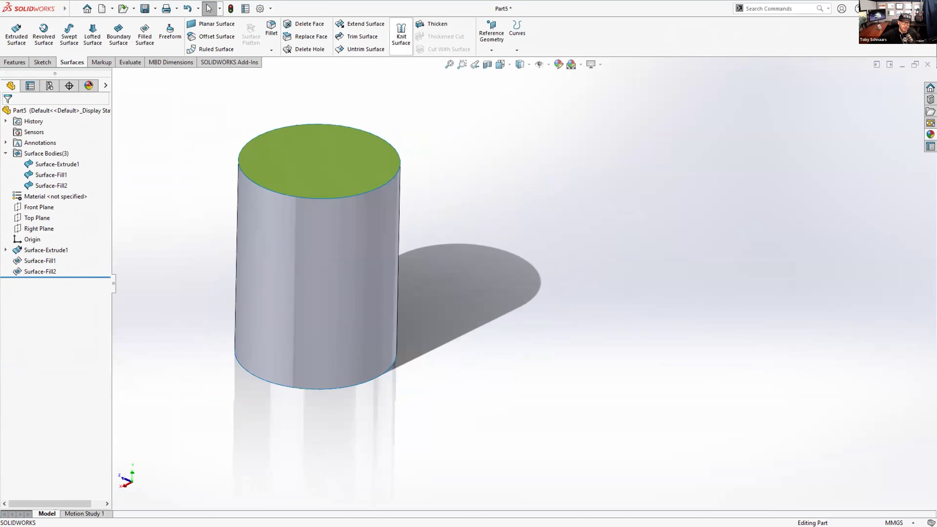
# Step: Knit the top fill, cylinder wall and bottom fill into one surface body, leaving Create solid and Merge entities off
pyautogui.click(401, 43)
pyautogui.click(317, 192)
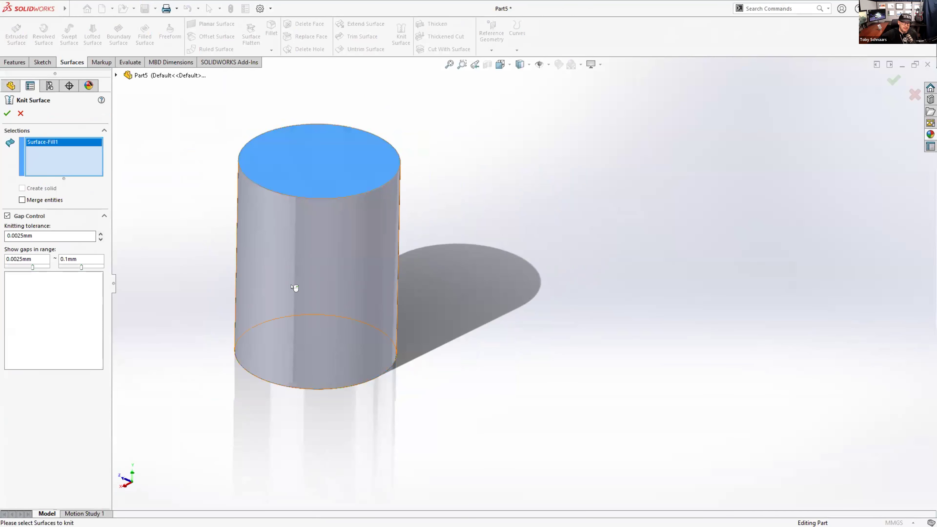
pyautogui.click(295, 287)
pyautogui.moveTo(271, 213); pyautogui.dragTo(368, 348, button='middle')
pyautogui.click(368, 348)
pyautogui.moveTo(401, 193); pyautogui.dragTo(478, 263, button='middle')
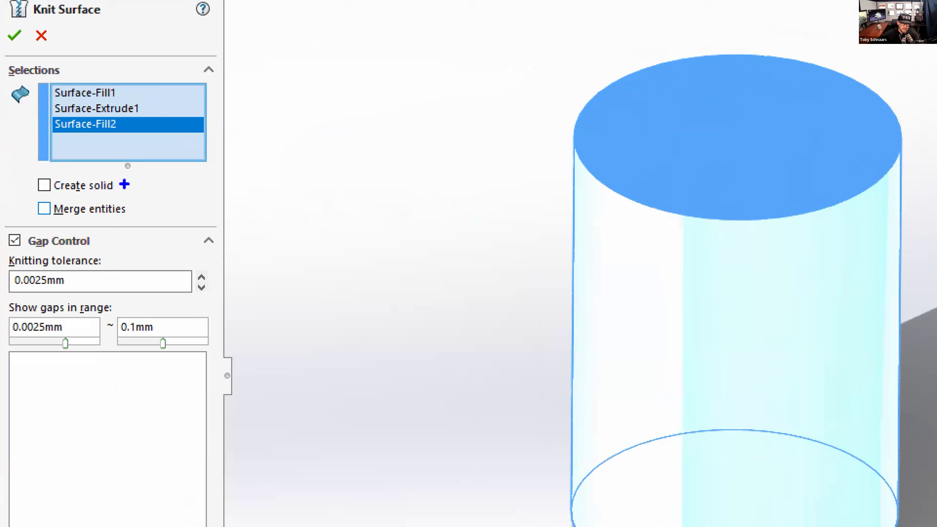
pyautogui.moveTo(62, 187); pyautogui.dragTo(106, 187)
pyautogui.moveTo(555, 208); pyautogui.dragTo(418, 195)
pyautogui.moveTo(39, 193)
pyautogui.mouseDown()
pyautogui.moveTo(112, 192)
pyautogui.moveTo(11, 173)
pyautogui.moveTo(73, 199)
pyautogui.mouseUp()
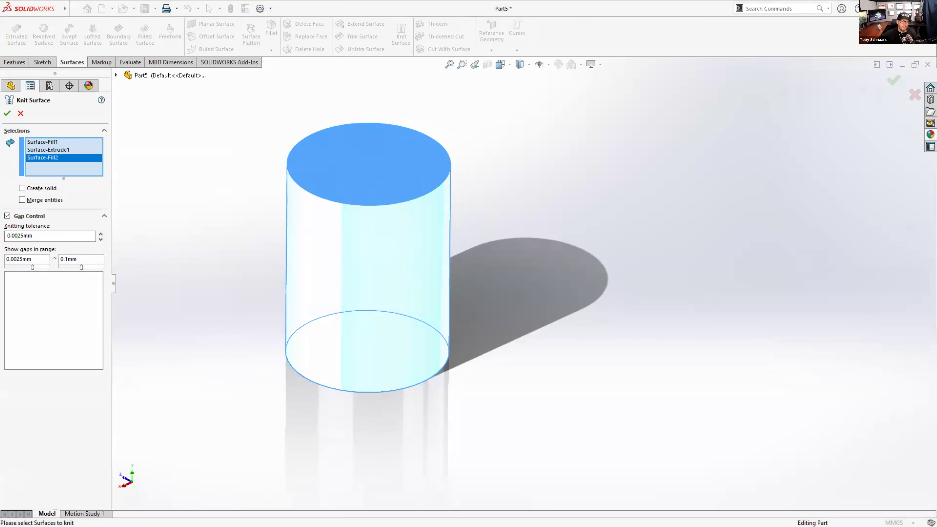
pyautogui.click(7, 113)
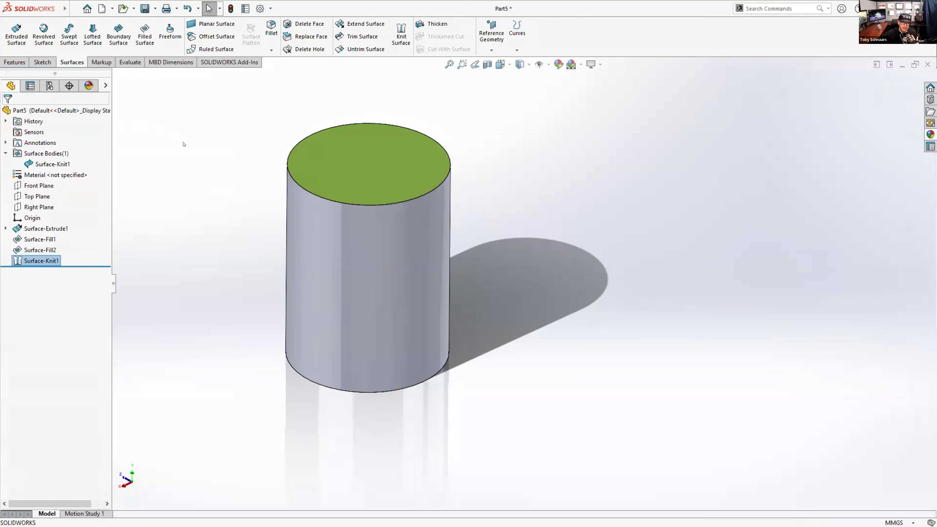
# Step: Check the knitted surface body and preview its interior with a section on the Front Plane
pyautogui.click(53, 163)
pyautogui.press('Escape')
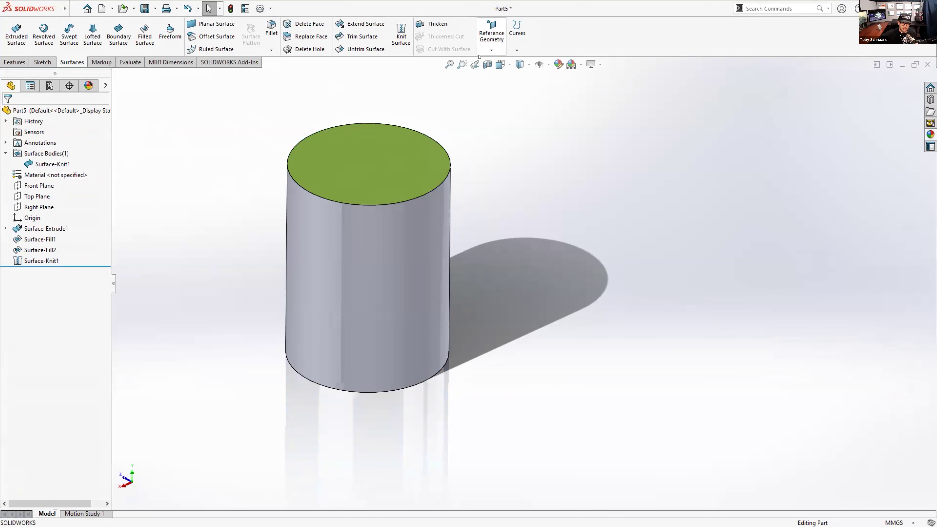
pyautogui.click(487, 64)
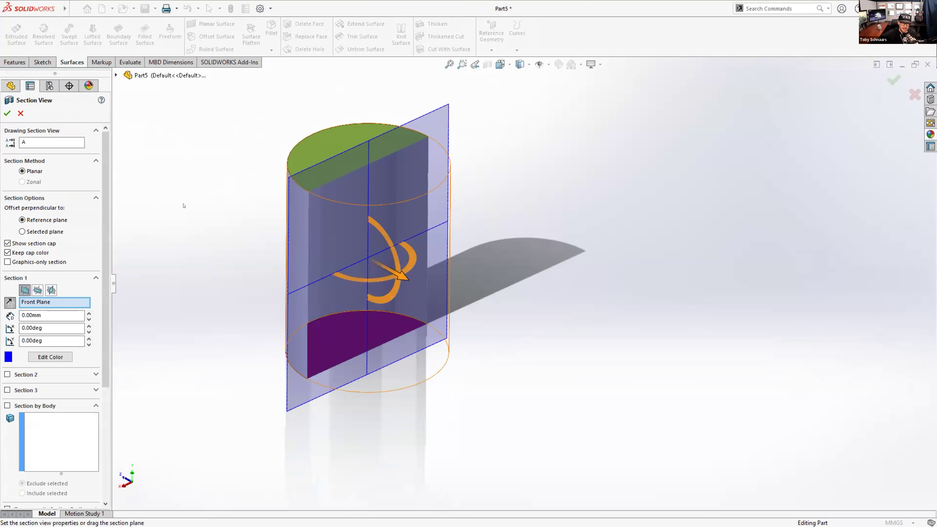
pyautogui.click(20, 113)
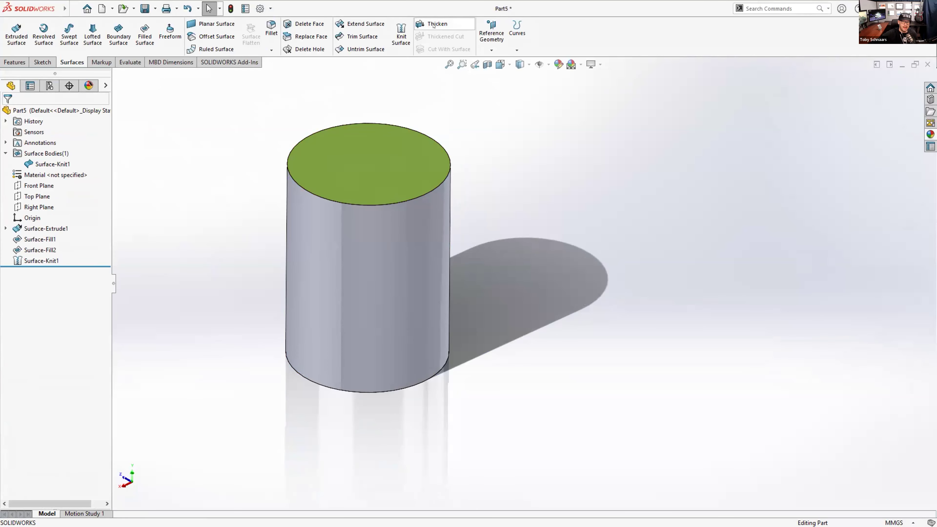
# Step: Thicken the knitted surface into a solid body using Create solid from enclosed volume
pyautogui.click(437, 24)
pyautogui.click(374, 162)
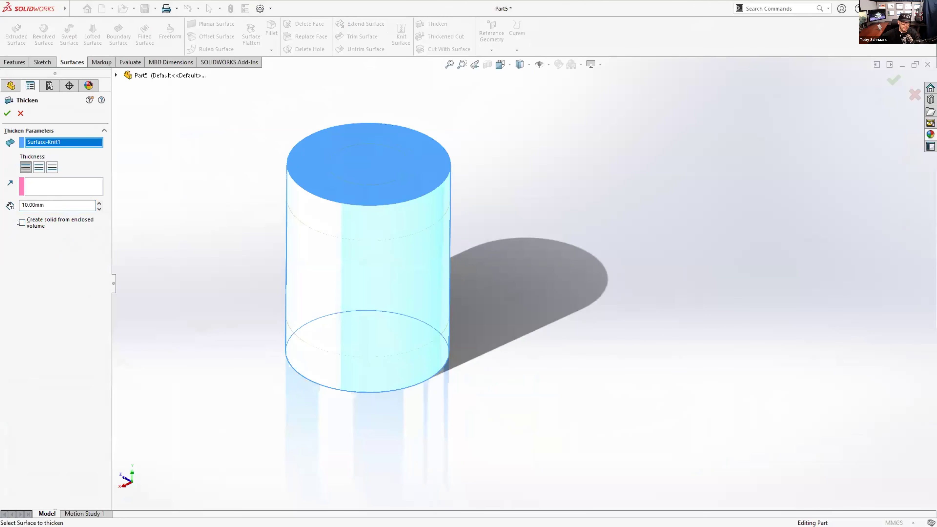
pyautogui.click(21, 223)
pyautogui.click(7, 113)
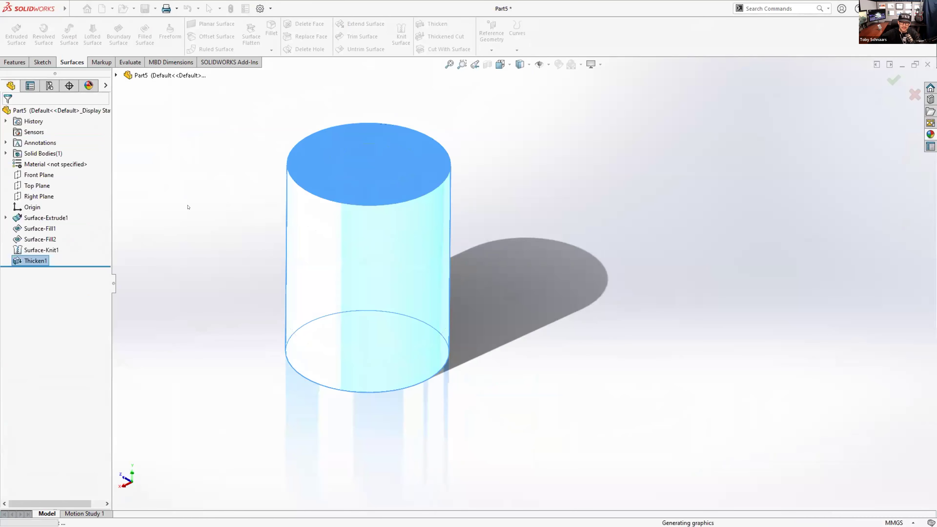
# Step: Rename the thicken feature as Thicken TO SOLID
pyautogui.click(28, 256)
pyautogui.click(28, 256)
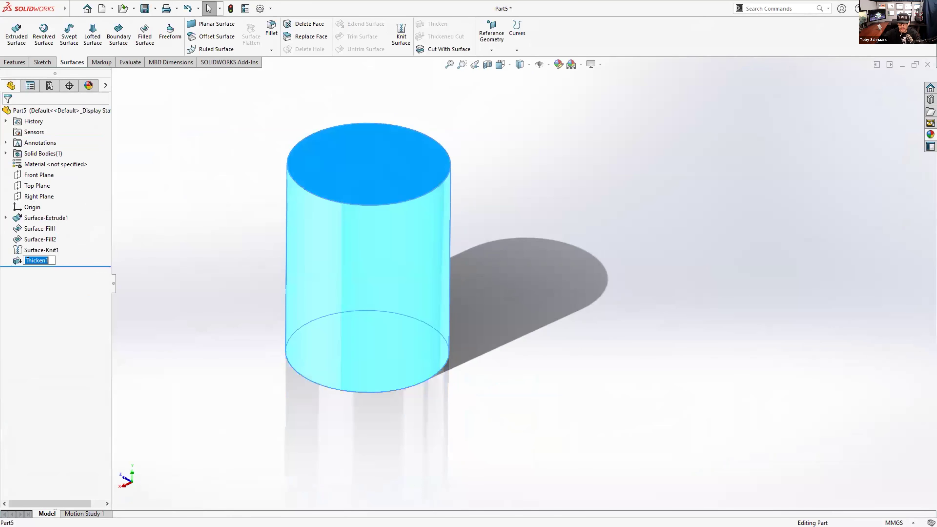
pyautogui.write('Thicken TO SOLID')
pyautogui.press('Return')
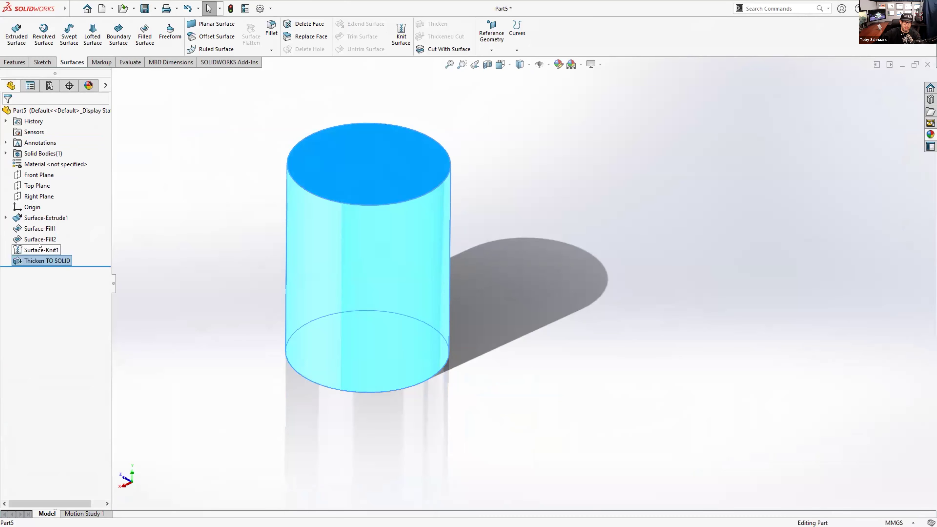
# Step: Rename the knit surface feature as KNIT all BODIES
pyautogui.doubleClick(40, 246)
pyautogui.write('K')
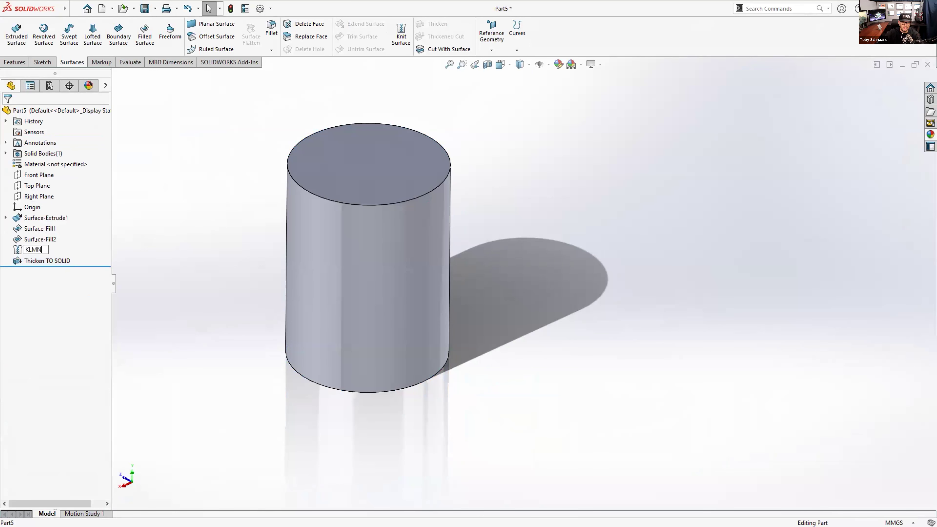
pyautogui.write('NIT all BODIES')
pyautogui.press('Return')
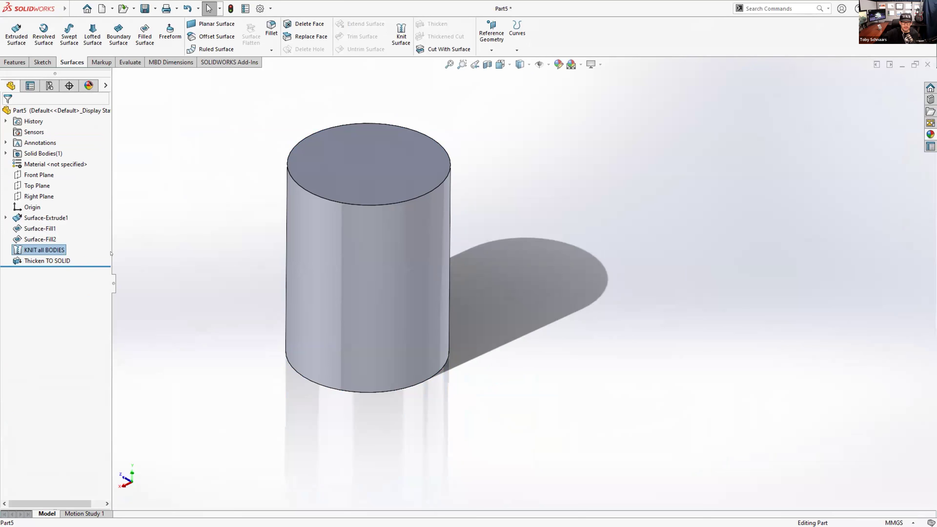
pyautogui.click(198, 239)
# Step: Review the knit feature's definition, including its surface selections and options, and leave it without making changes
pyautogui.rightClick(48, 247)
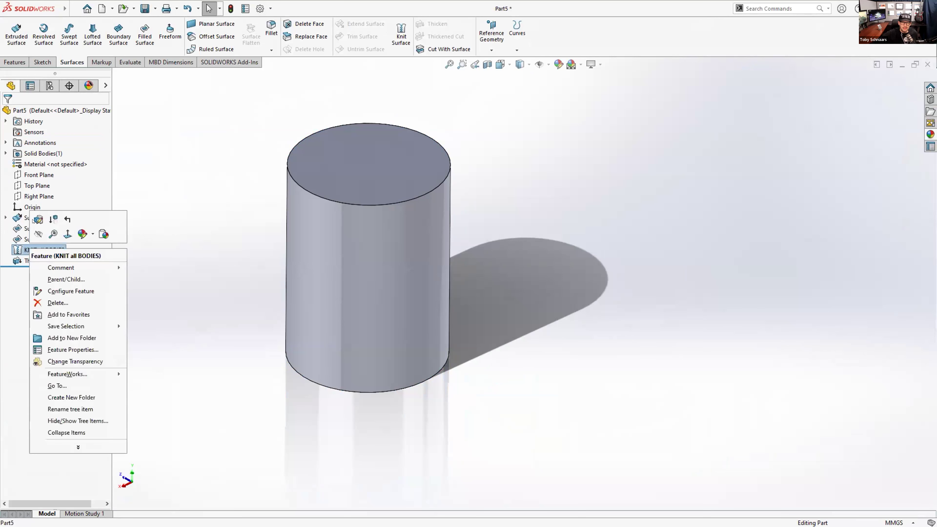
pyautogui.click(42, 222)
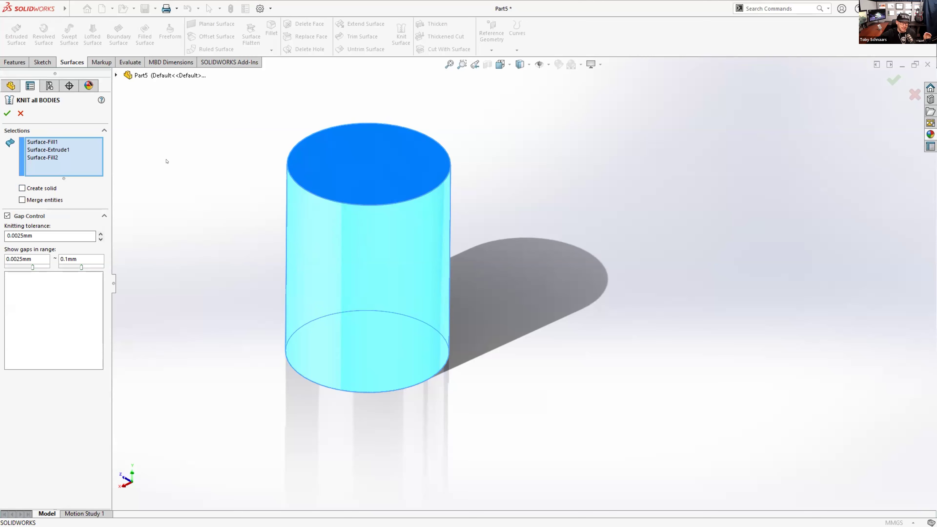
pyautogui.click(21, 114)
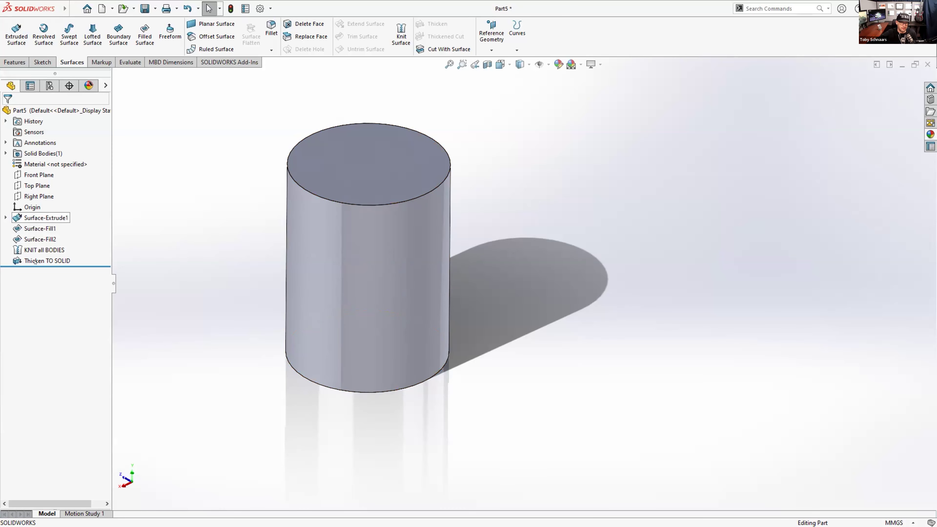
pyautogui.scroll(-2, 192, 179)
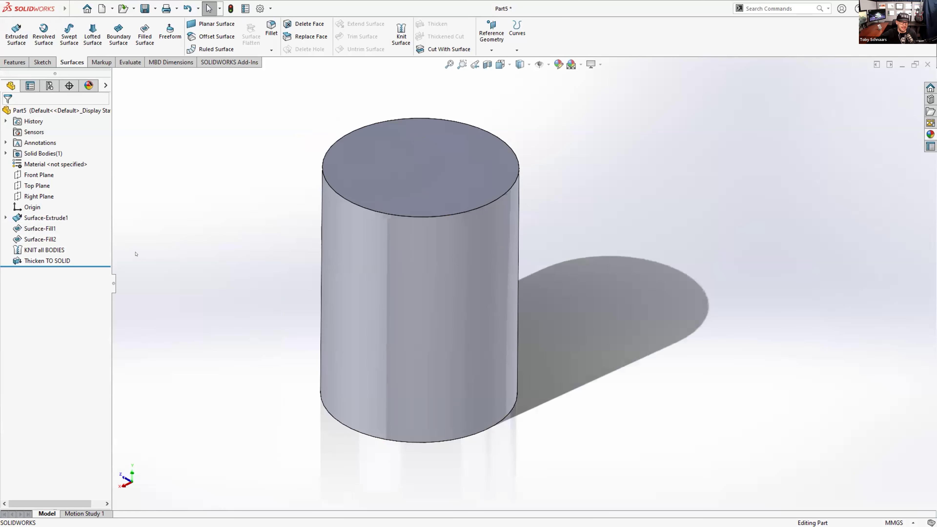
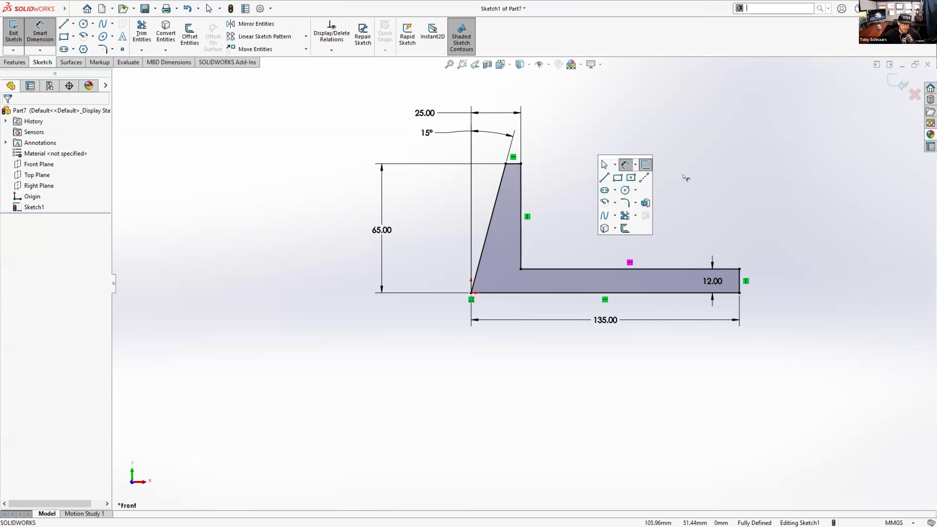
pyautogui.click(646, 203)
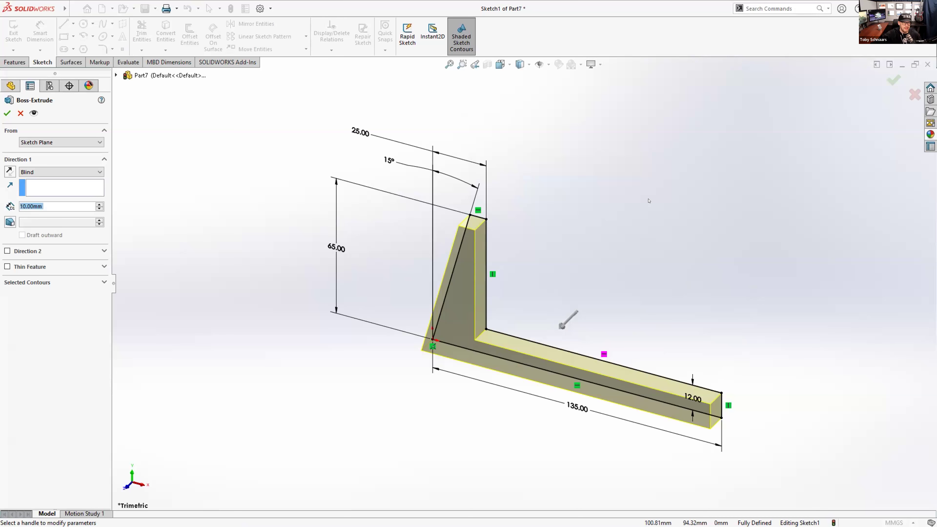
pyautogui.write('85')
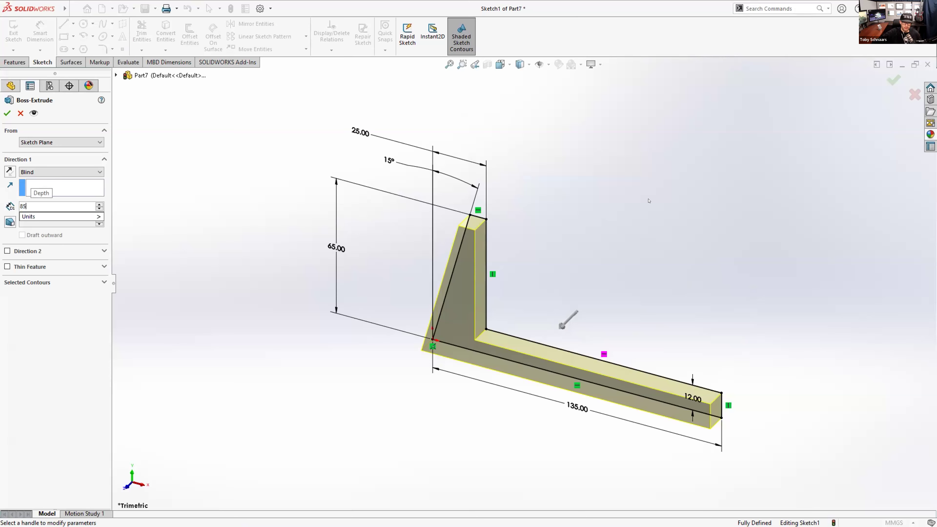
pyautogui.press('Return')
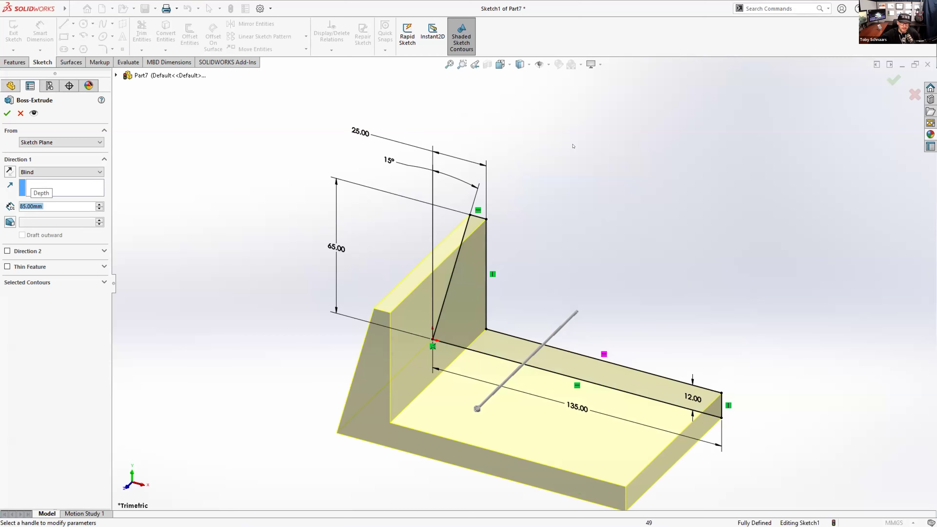
pyautogui.rightClick(563, 128)
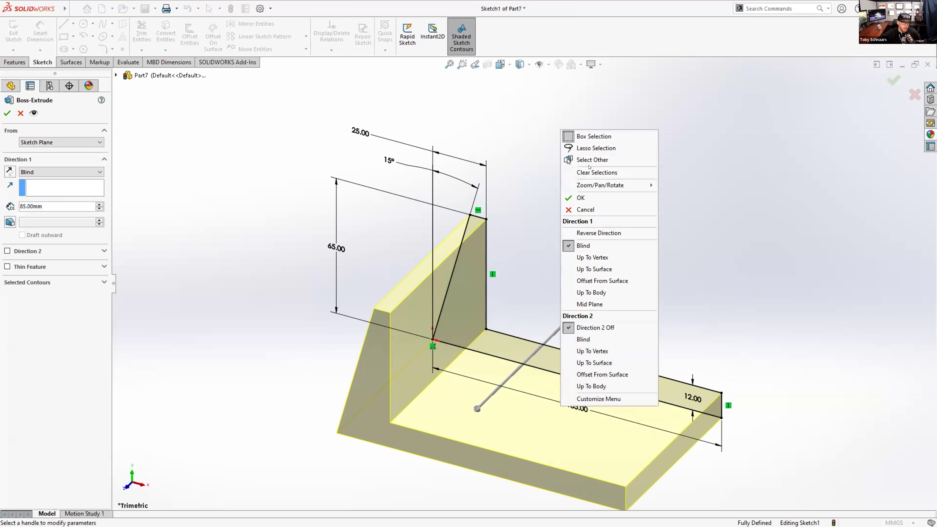
pyautogui.click(703, 145)
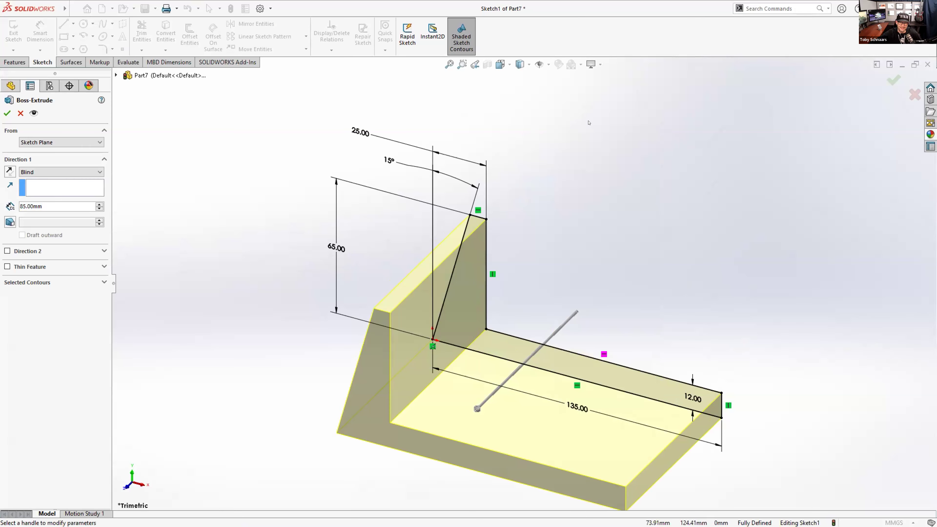
pyautogui.rightClick(604, 111)
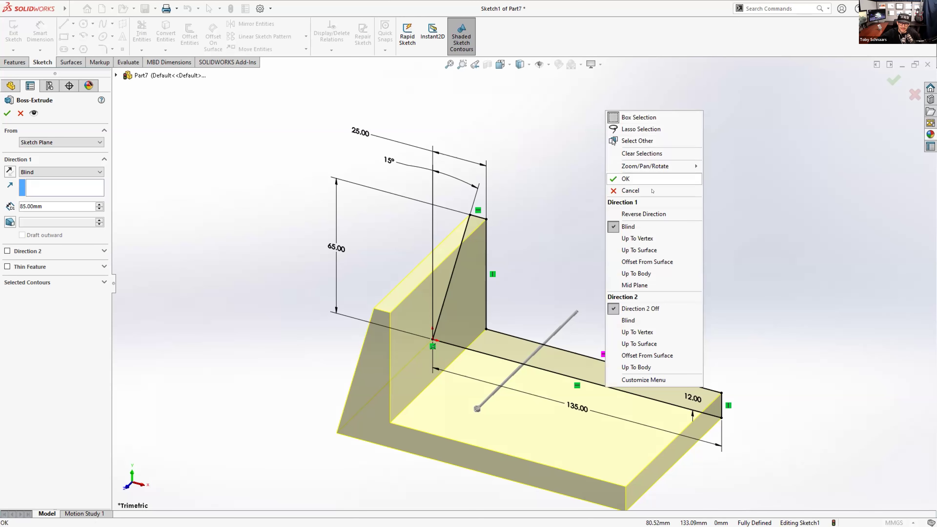
pyautogui.click(649, 285)
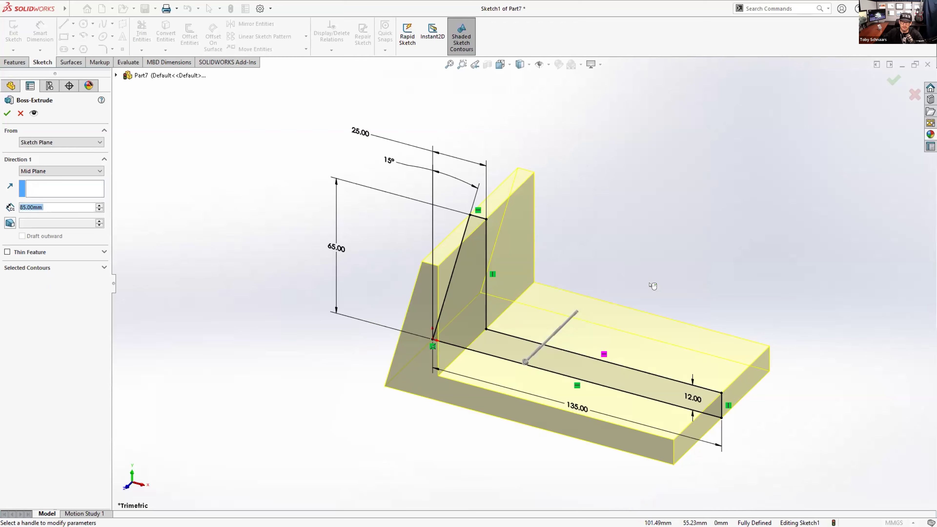
pyautogui.press('Escape')
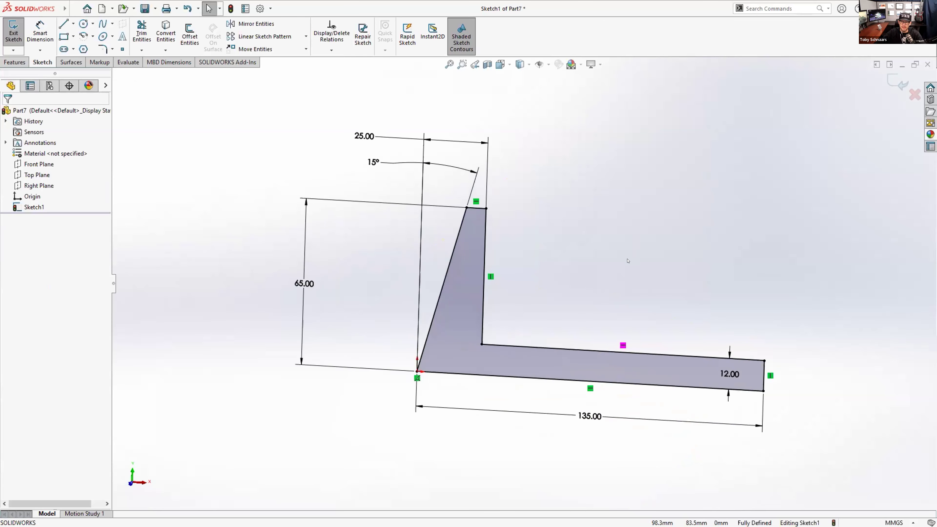
# Step: Extrude the L-shaped bracket profile 85 mm using the Mid Plane end condition
pyautogui.press('s')
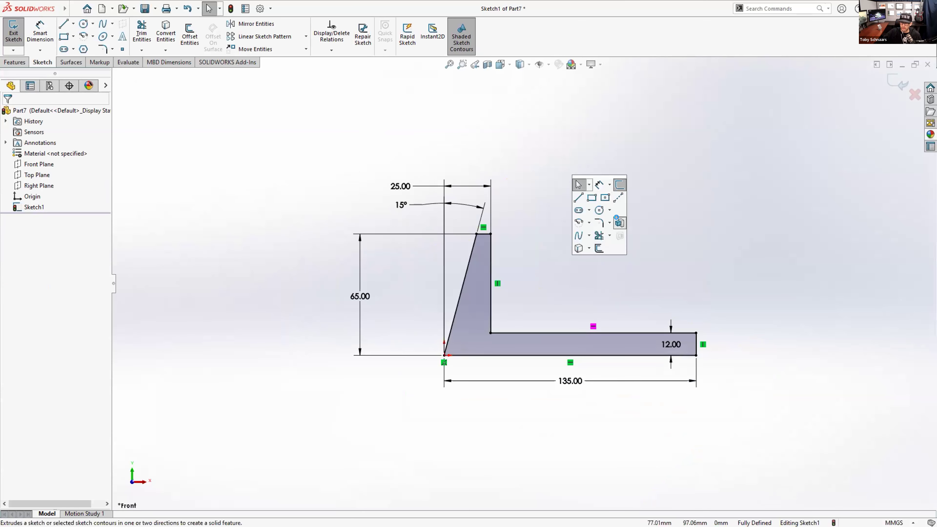
pyautogui.click(620, 222)
pyautogui.write('85')
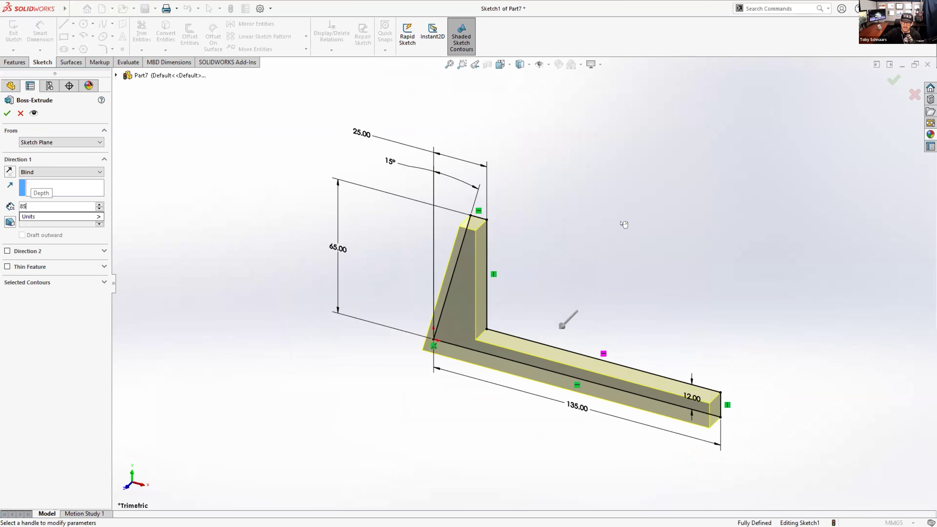
pyautogui.press('Return')
pyautogui.rightClick(561, 143)
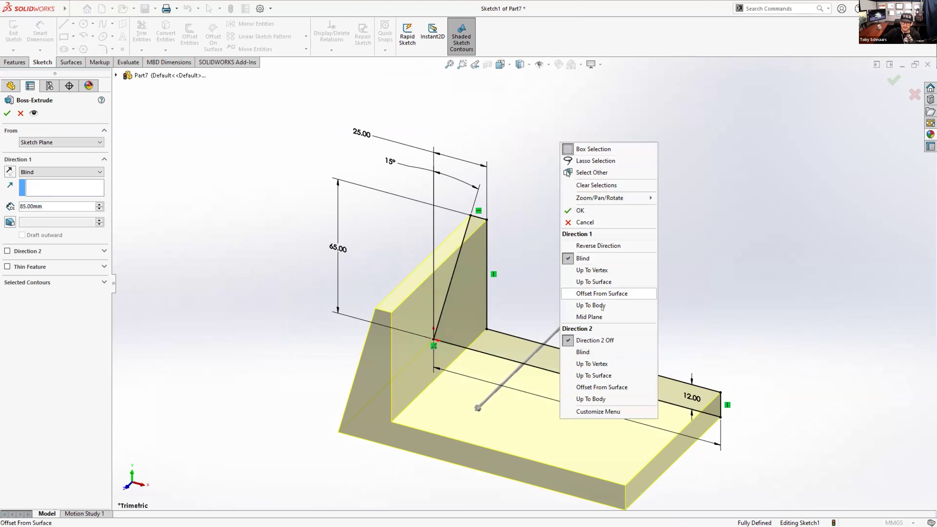
pyautogui.click(591, 316)
pyautogui.press('Return')
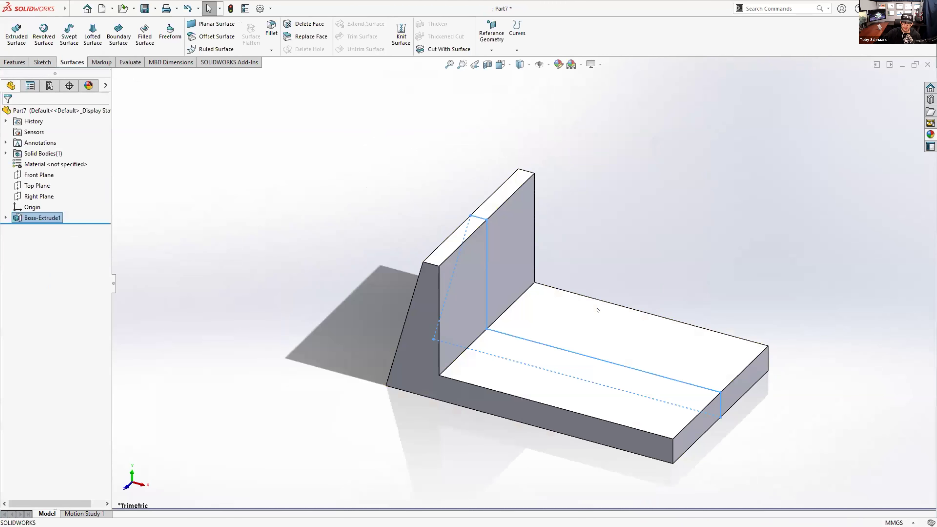
pyautogui.click(649, 247)
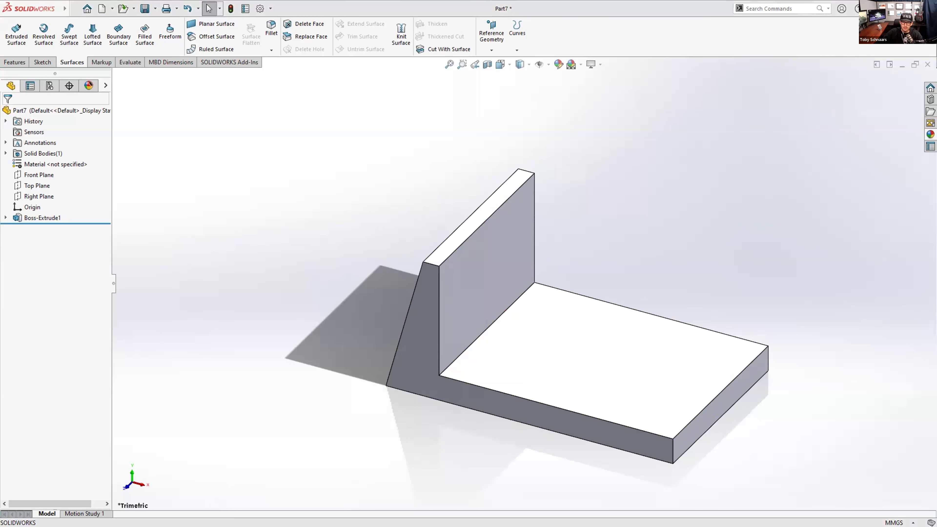
# Step: Switch to the PowerPoint reference drawing, mark the raised pad's outline, its height and the end arc's radius, and return to SOLIDWORKS
pyautogui.hotkey('alt', 'Tab')
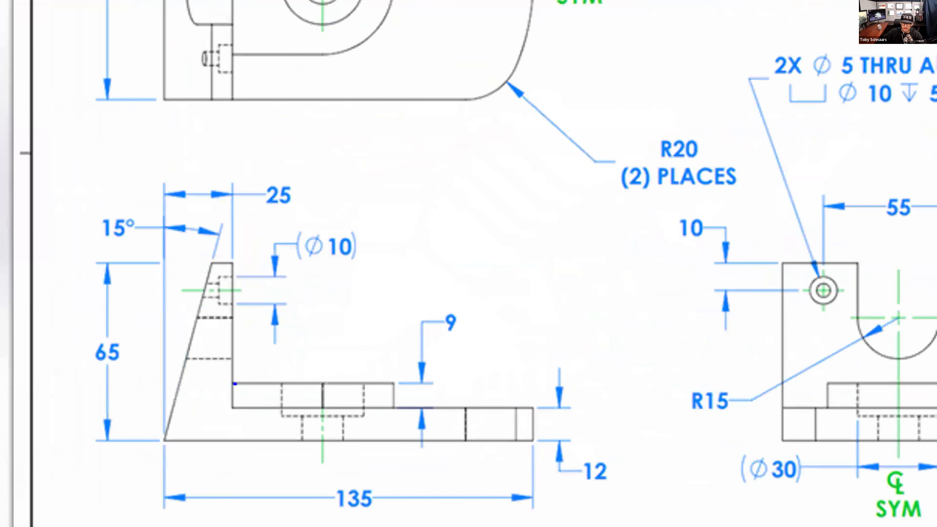
pyautogui.moveTo(235, 383); pyautogui.dragTo(432, 383)
pyautogui.moveTo(473, 304); pyautogui.dragTo(425, 313)
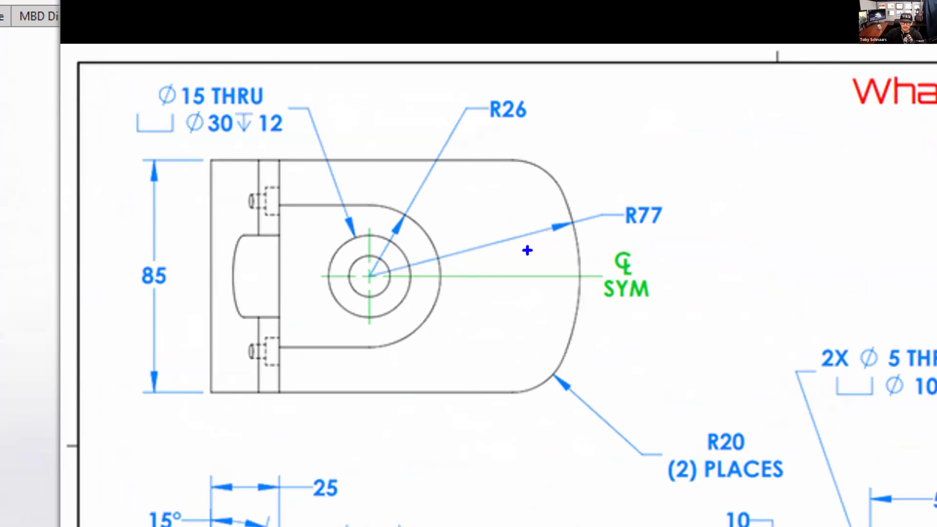
pyautogui.moveTo(279, 204)
pyautogui.mouseDown()
pyautogui.moveTo(422, 216)
pyautogui.moveTo(459, 290)
pyautogui.moveTo(365, 347)
pyautogui.moveTo(263, 349)
pyautogui.mouseUp()
pyautogui.moveTo(668, 198)
pyautogui.mouseDown()
pyautogui.moveTo(603, 213)
pyautogui.moveTo(681, 226)
pyautogui.moveTo(634, 199)
pyautogui.mouseUp()
pyautogui.moveTo(584, 276); pyautogui.dragTo(592, 346)
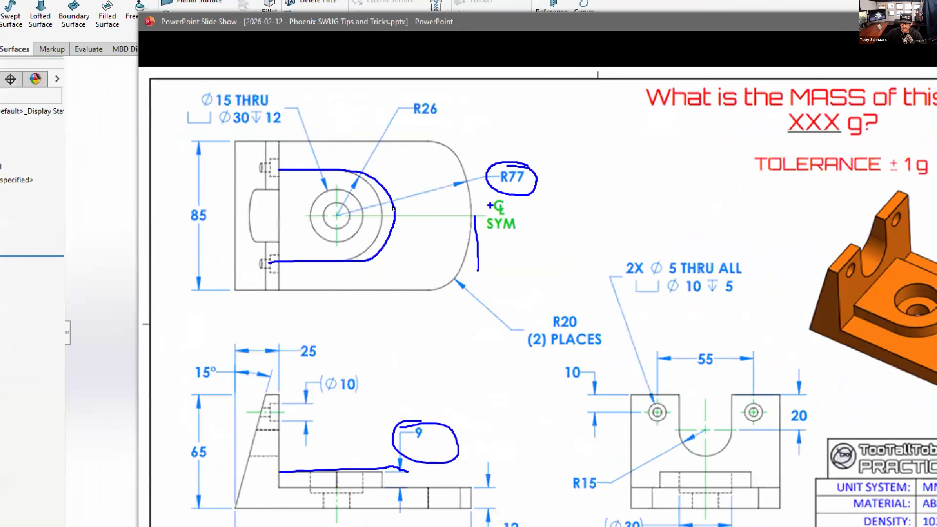
pyautogui.press('e')
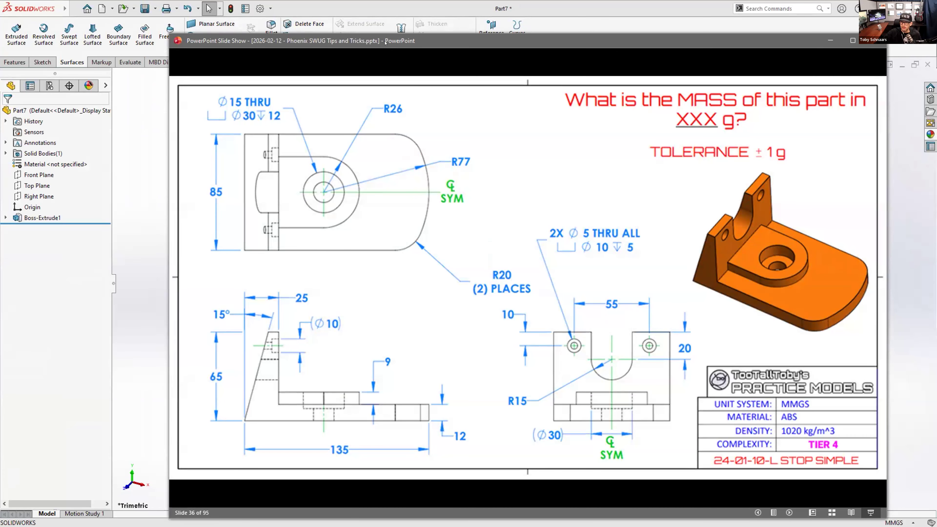
pyautogui.hotkey('alt', 'Tab')
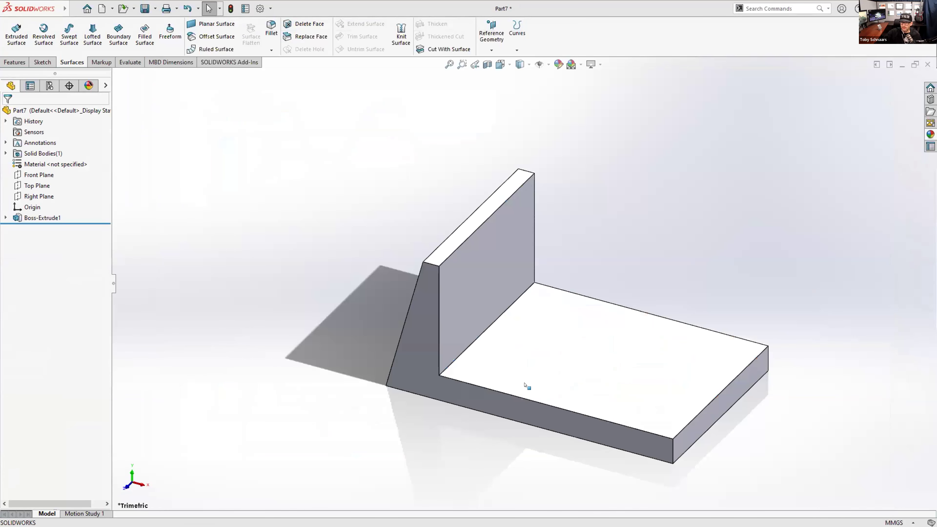
# Step: Sketch a 3 Point Arc of about 66 mm radius on the base's top face, spanning both long edges near the free end
pyautogui.click(582, 356)
pyautogui.click(623, 325)
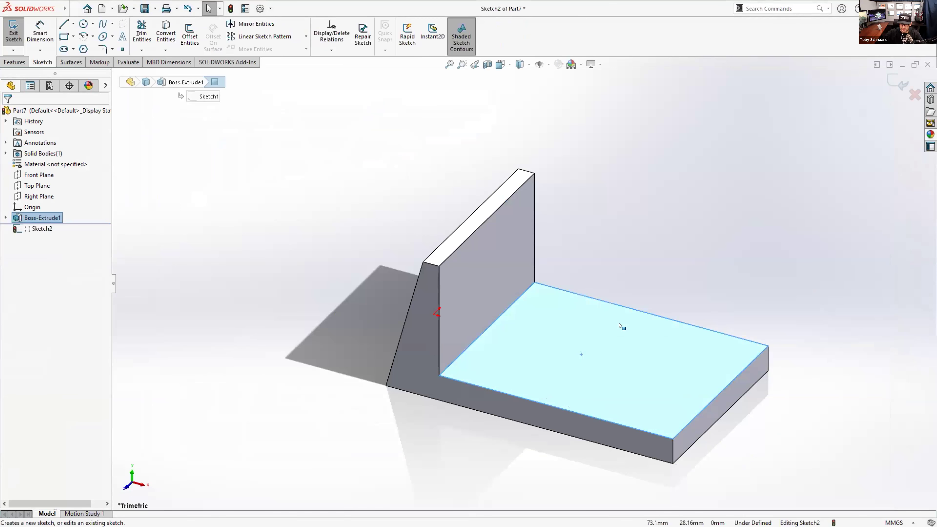
pyautogui.press('s')
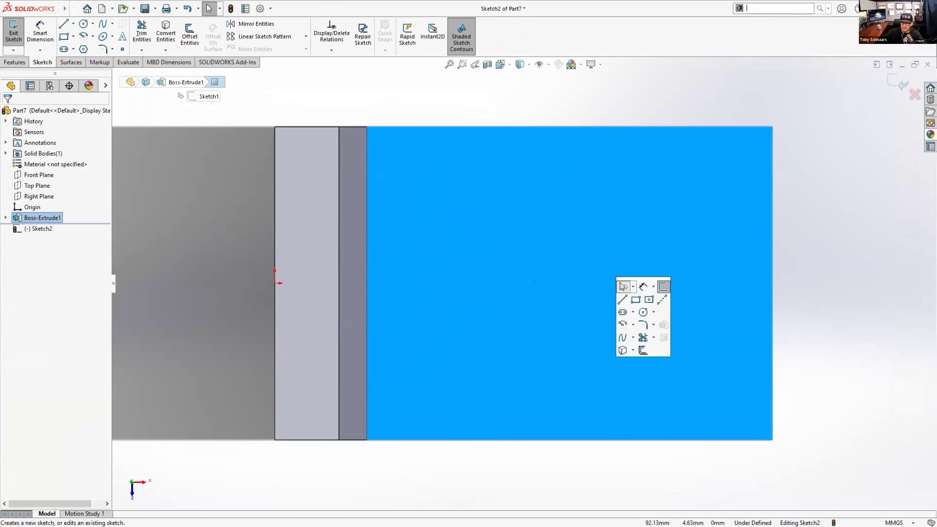
pyautogui.click(633, 325)
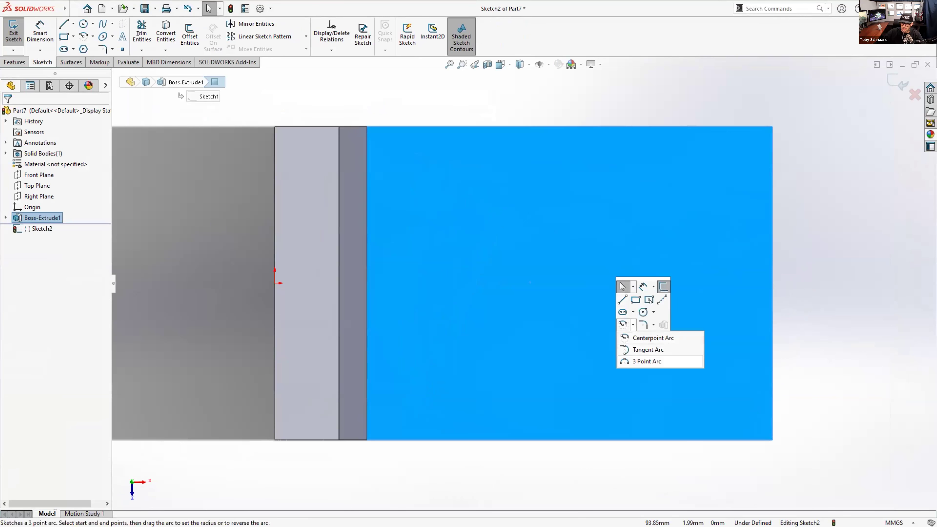
pyautogui.click(646, 361)
pyautogui.click(693, 128)
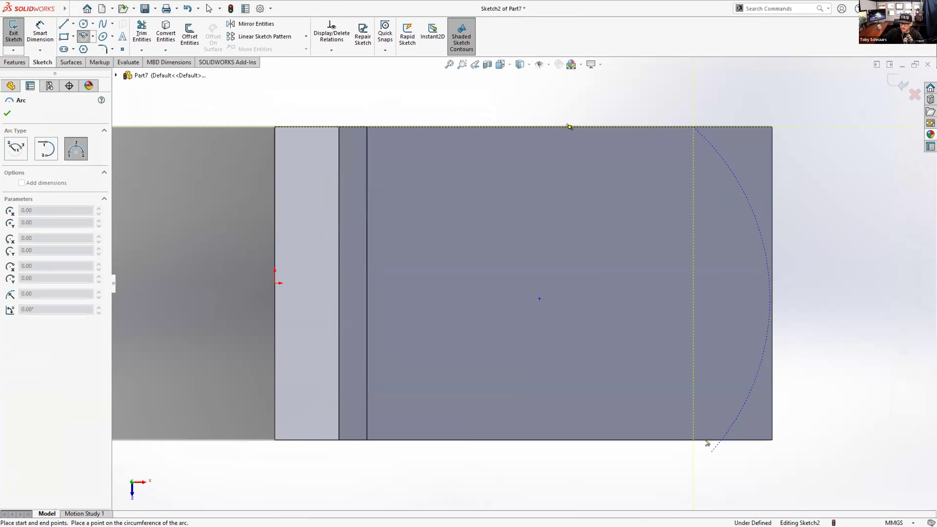
pyautogui.click(694, 440)
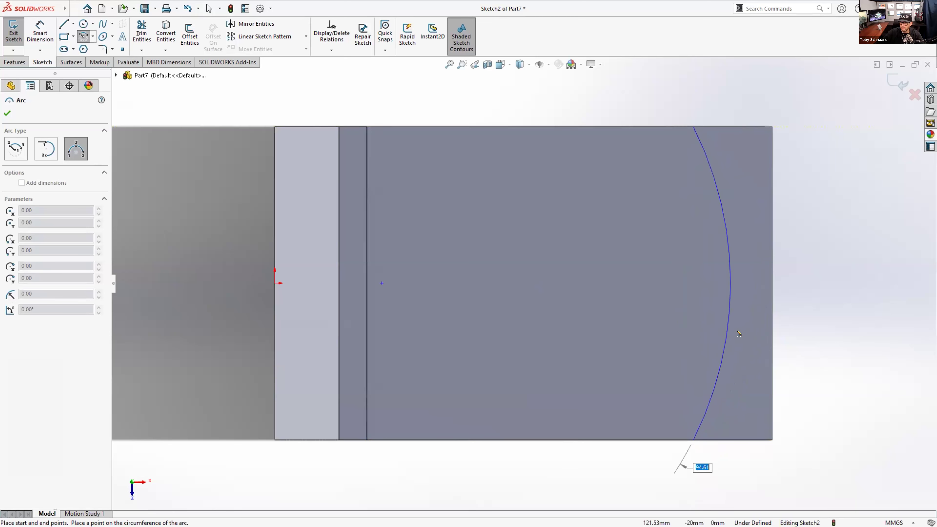
pyautogui.click(748, 292)
pyautogui.press('Escape')
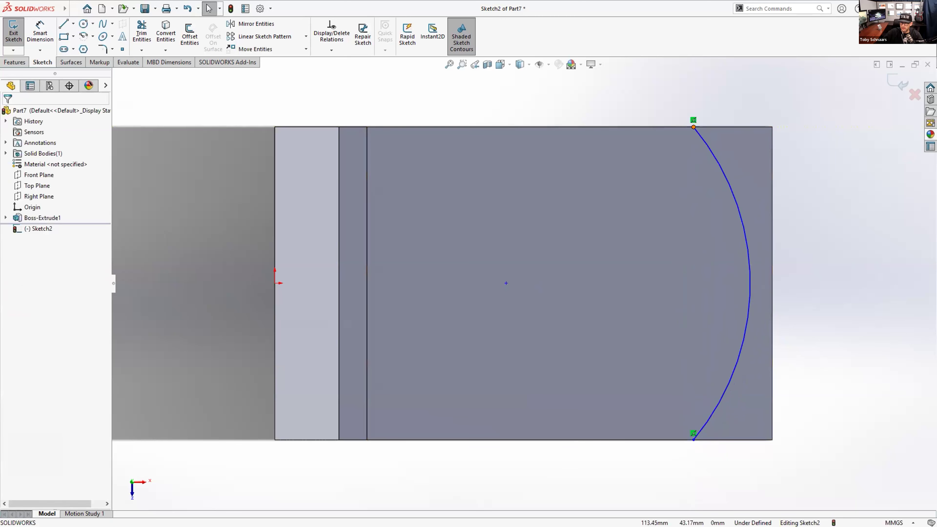
# Step: Align the arc's two endpoints with a Vertical relation and make the arc tangent to the base's end edge
pyautogui.click(693, 126)
pyautogui.keyDown('ctrl'); pyautogui.click(693, 439); pyautogui.keyUp('ctrl')
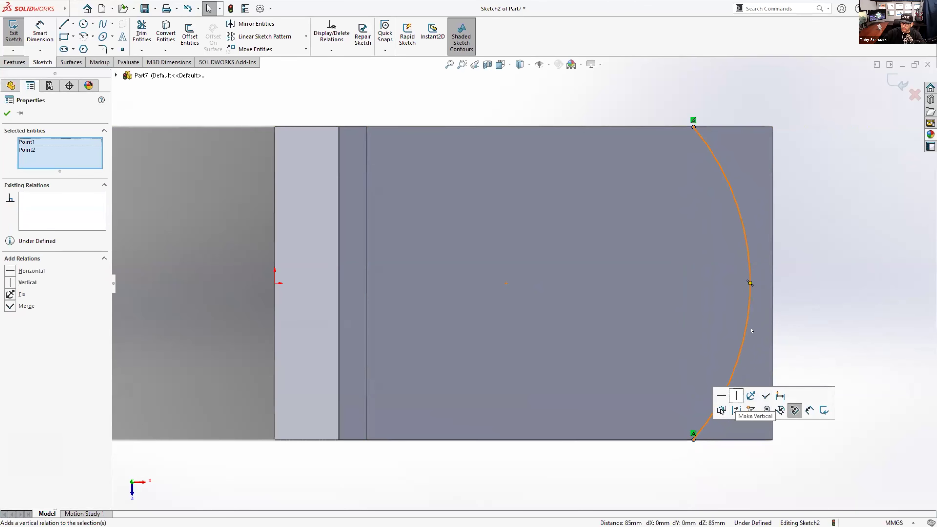
pyautogui.press('Escape')
pyautogui.click(748, 313)
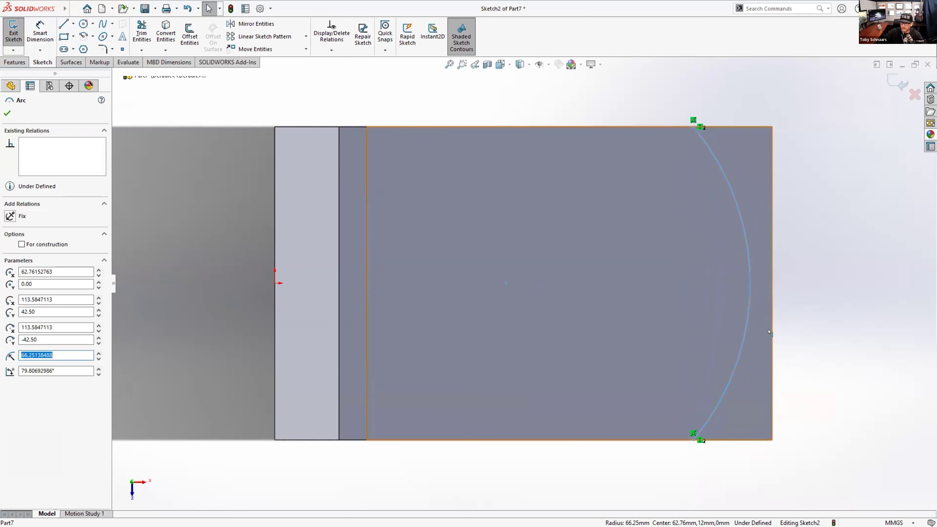
pyautogui.keyDown('ctrl'); pyautogui.click(772, 342); pyautogui.keyUp('ctrl')
pyautogui.click(800, 300)
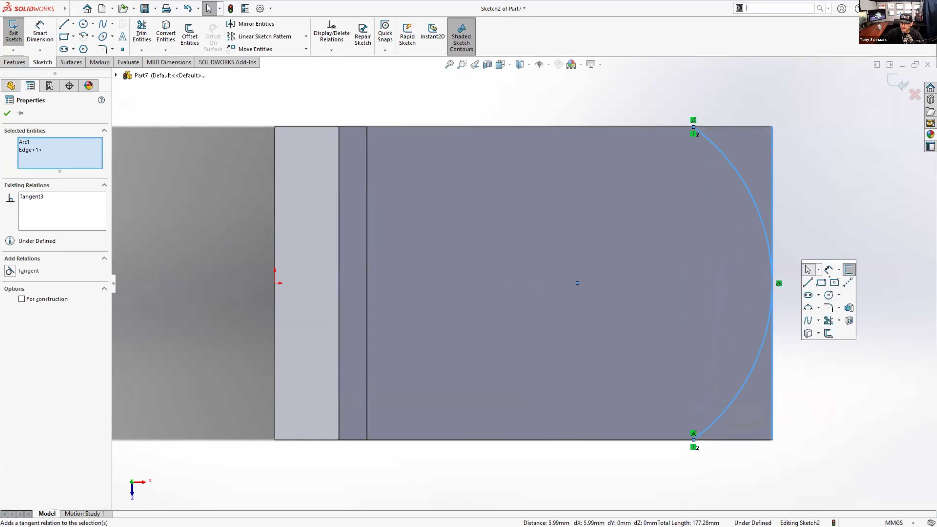
# Step: Dimension the end arc's radius as 77 mm
pyautogui.click(828, 270)
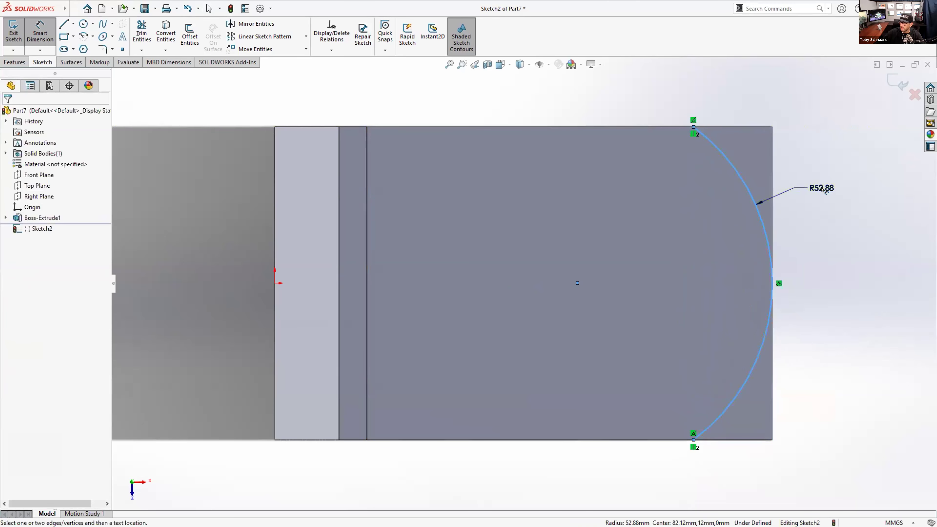
pyautogui.click(825, 189)
pyautogui.write('77')
pyautogui.press('Return')
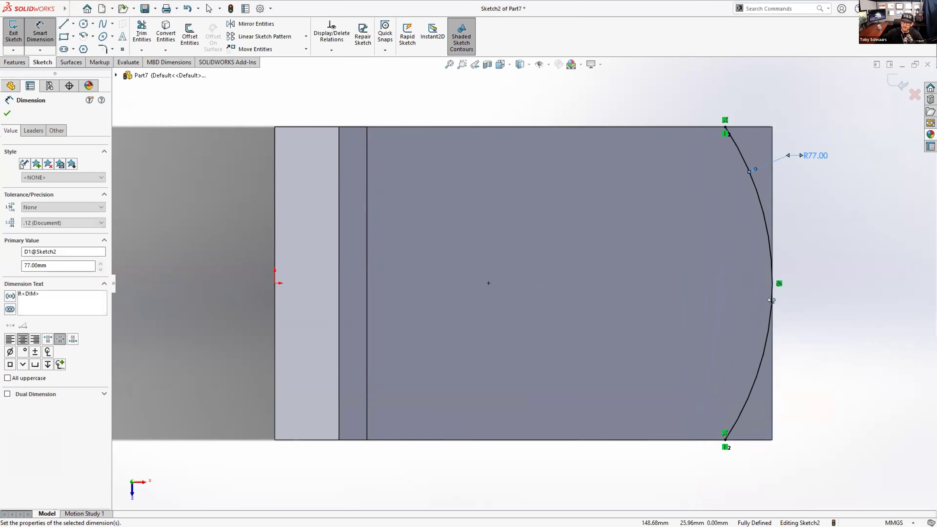
# Step: Create an extruded cut from the arc sketch and set its end condition to Through All - Both Directions
pyautogui.scroll(2, 698, 385)
pyautogui.moveTo(686, 340); pyautogui.dragTo(671, 393, button='middle')
pyautogui.scroll(-4, 669, 387)
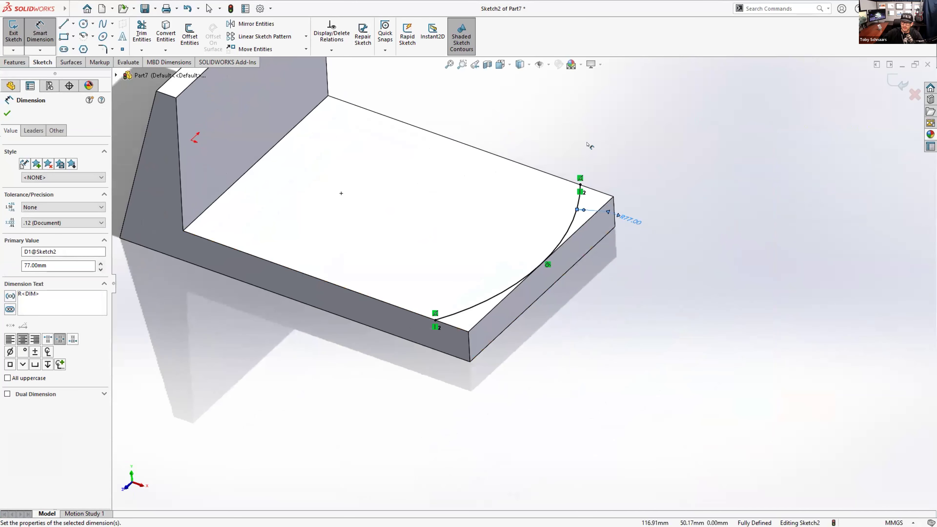
pyautogui.press('Escape')
pyautogui.press('s')
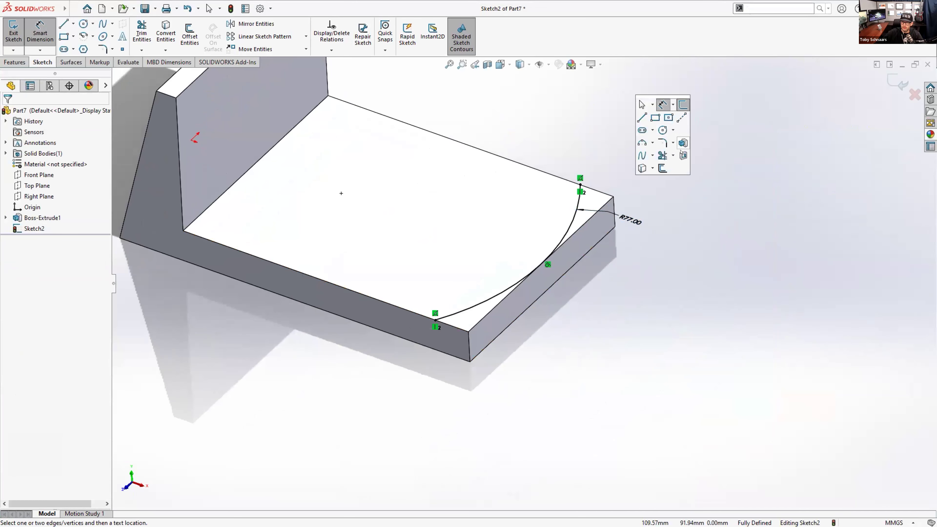
pyautogui.click(682, 155)
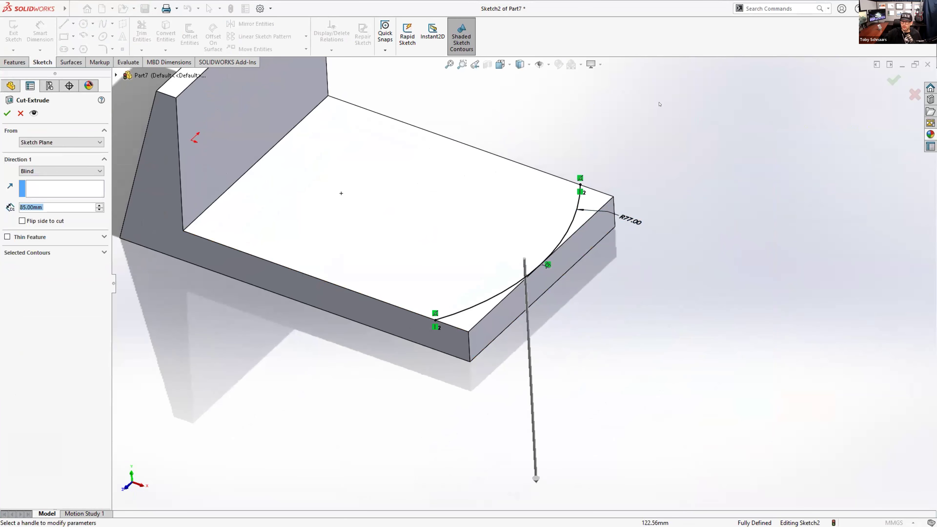
pyautogui.rightClick(691, 102)
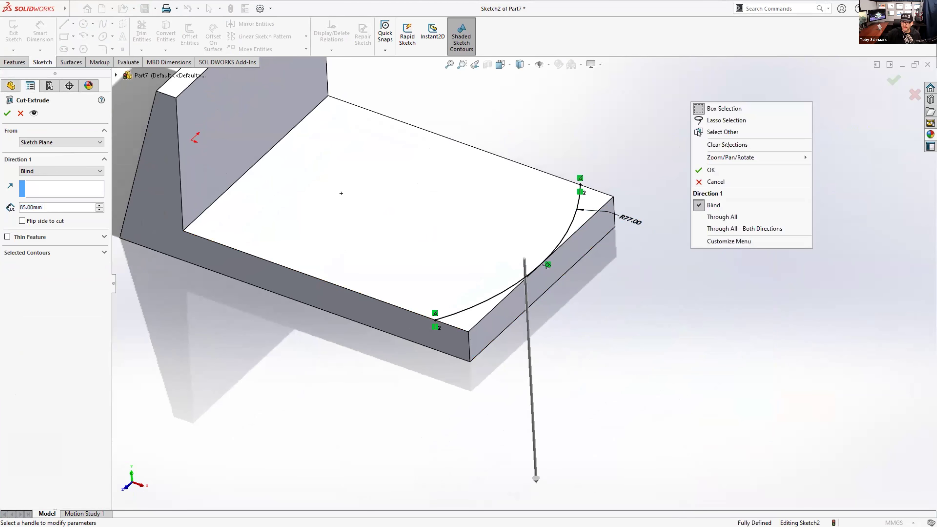
pyautogui.click(751, 229)
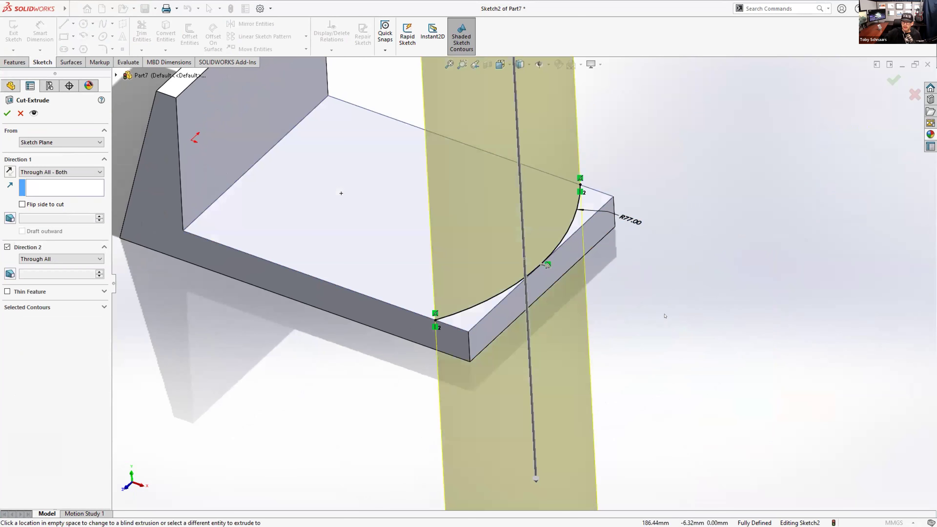
# Step: Check the cut side by toggling Flip side to cut, and apply the cut outside the arc with that option off
pyautogui.press('z')
pyautogui.press('z')
pyautogui.scroll(1, 546, 269)
pyautogui.moveTo(441, 319); pyautogui.dragTo(418, 319, button='middle')
pyautogui.scroll(-1, 418, 319)
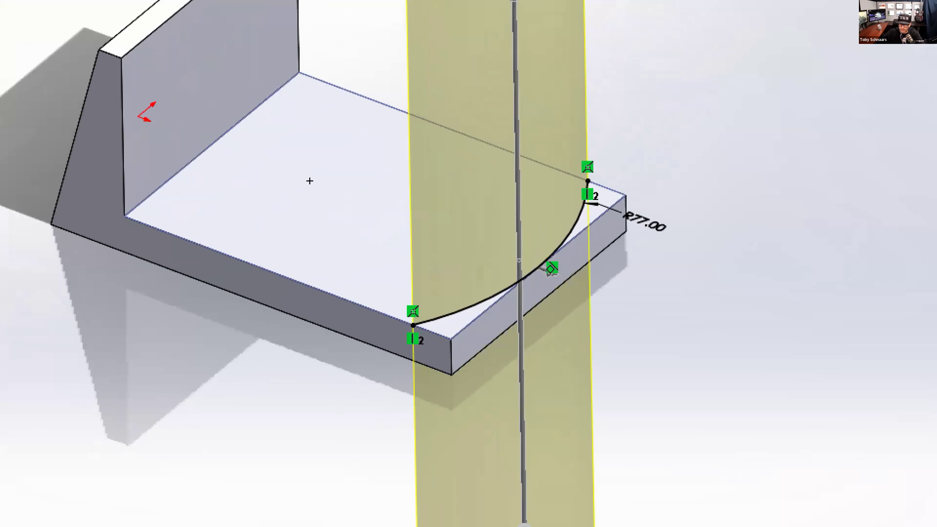
pyautogui.keyDown('ctrl'); pyautogui.keyDown('shift'); pyautogui.moveTo(511, 261); pyautogui.dragTo(558, 278); pyautogui.keyUp('shift'); pyautogui.keyUp('ctrl')
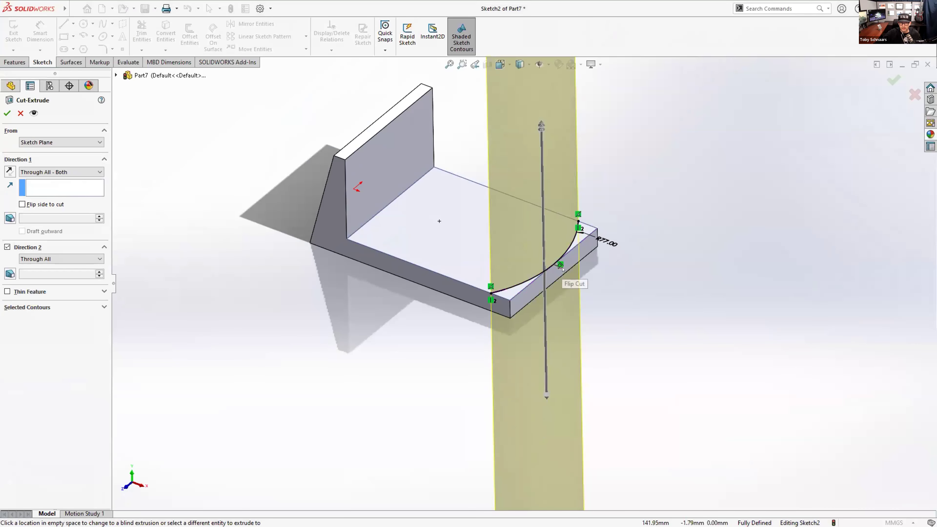
pyautogui.click(48, 204)
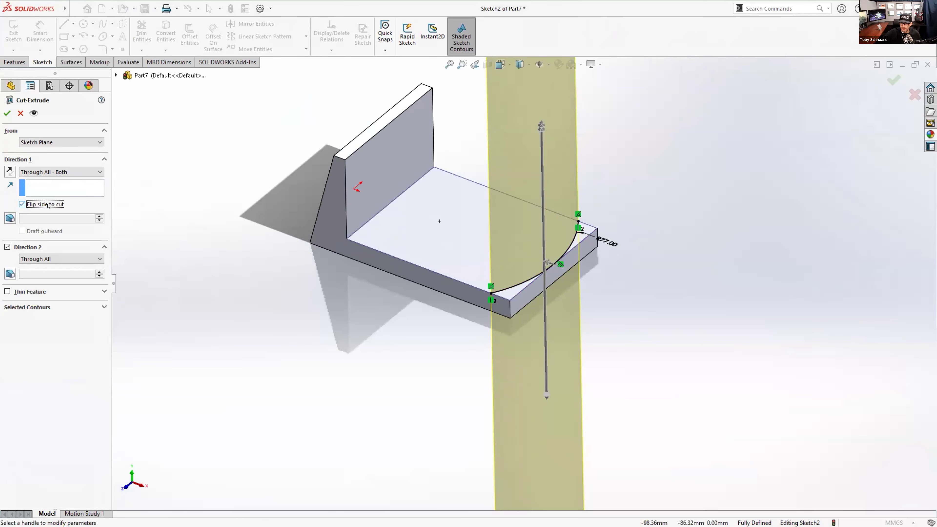
pyautogui.click(23, 204)
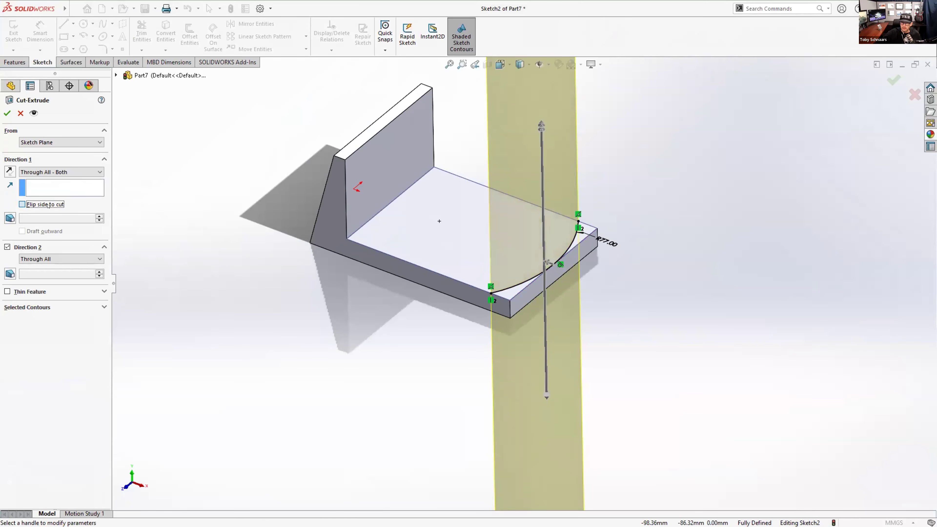
pyautogui.click(48, 204)
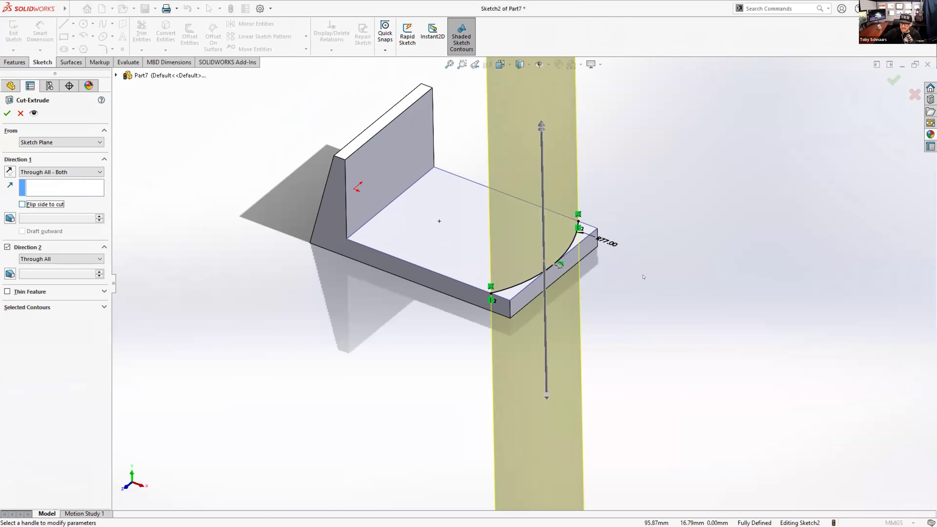
pyautogui.click(893, 79)
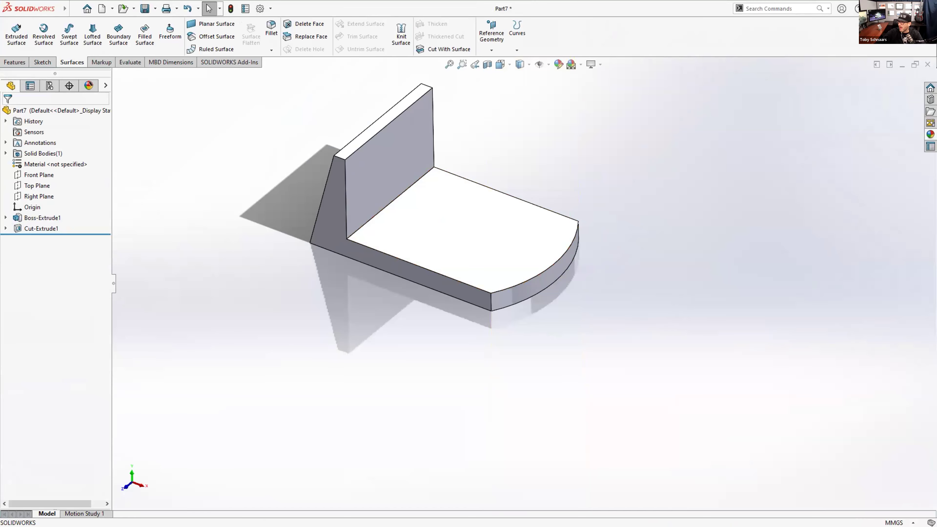
# Step: Trace the R77 radius back to its center at the counterbored hole on the PowerPoint drawing, and return to SOLIDWORKS
pyautogui.hotkey('alt', 'Tab')
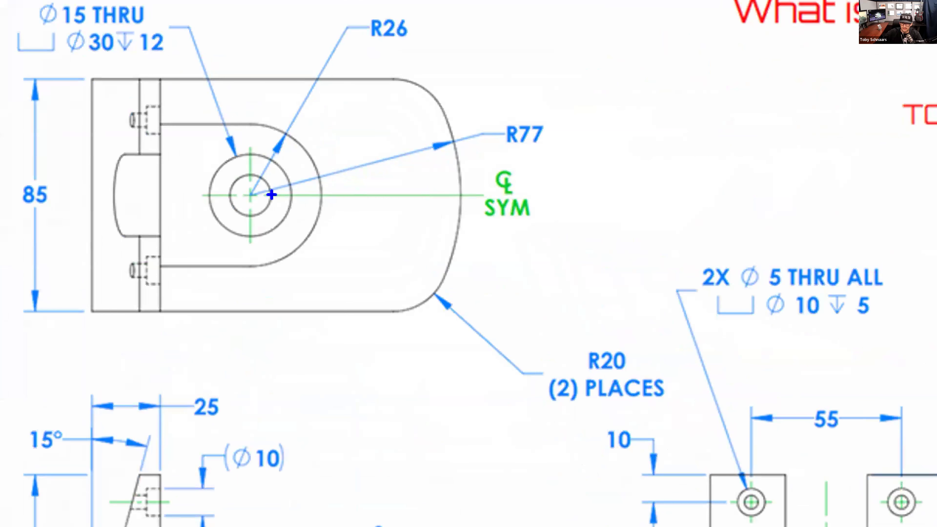
pyautogui.keyDown('ctrl'); pyautogui.keyDown('shift'); pyautogui.moveTo(452, 143); pyautogui.dragTo(249, 198); pyautogui.keyUp('shift'); pyautogui.keyUp('ctrl')
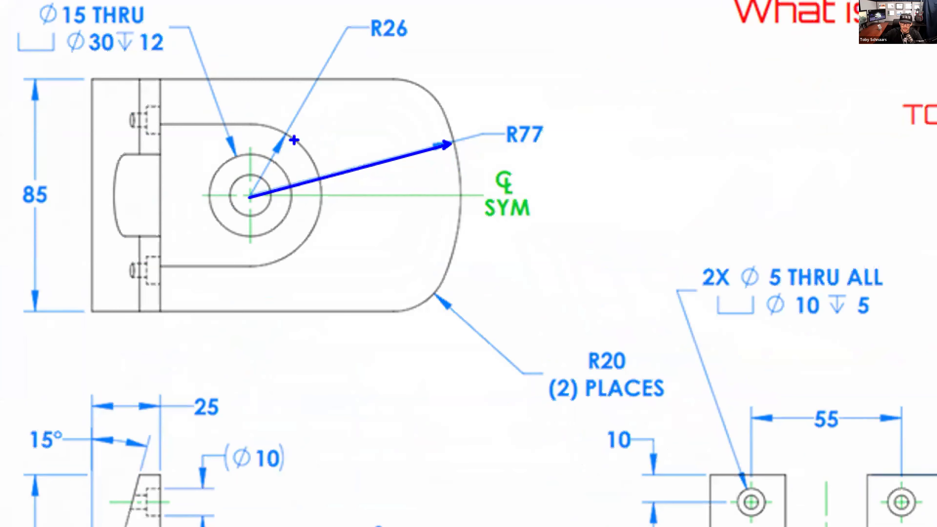
pyautogui.press('Escape')
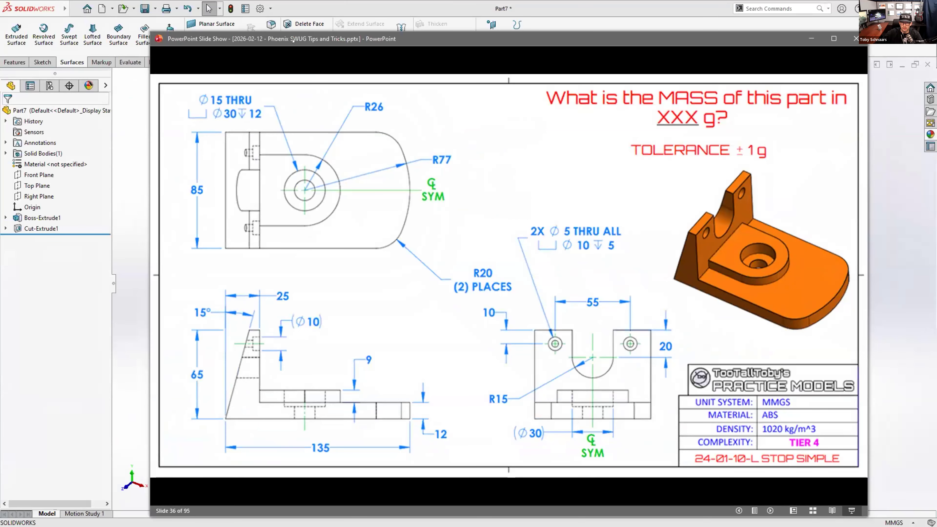
pyautogui.hotkey('alt', 'Tab')
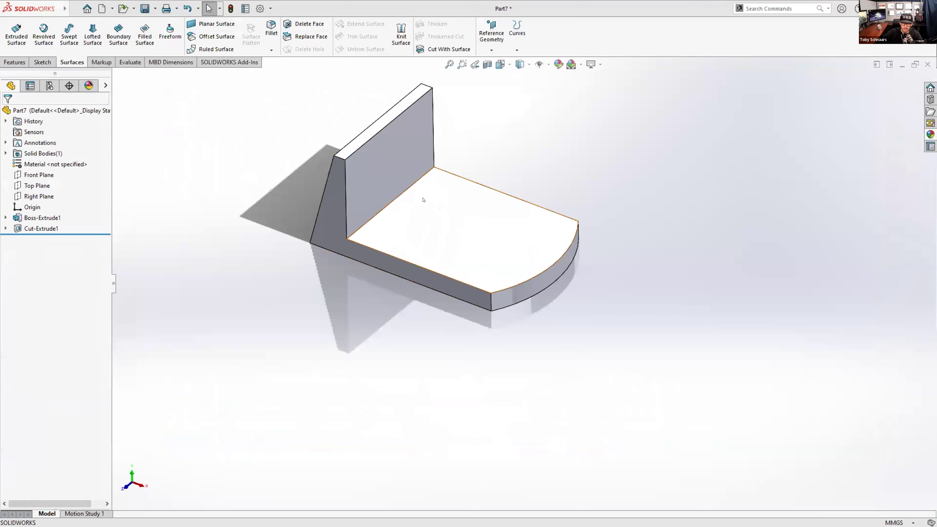
# Step: Start a sketch on the base's top face and draw a horizontal line about 28 mm long outward from the upright wall's edge
pyautogui.click(426, 201)
pyautogui.click(464, 170)
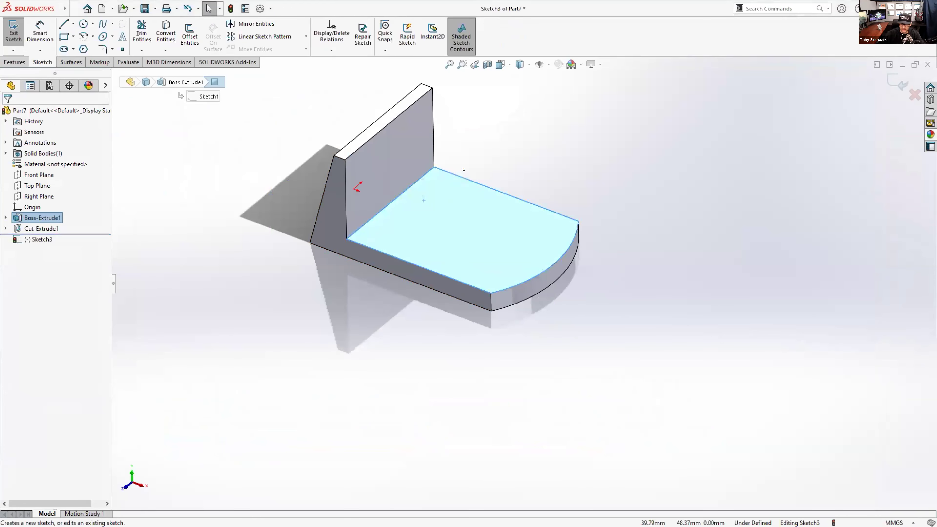
pyautogui.press('s')
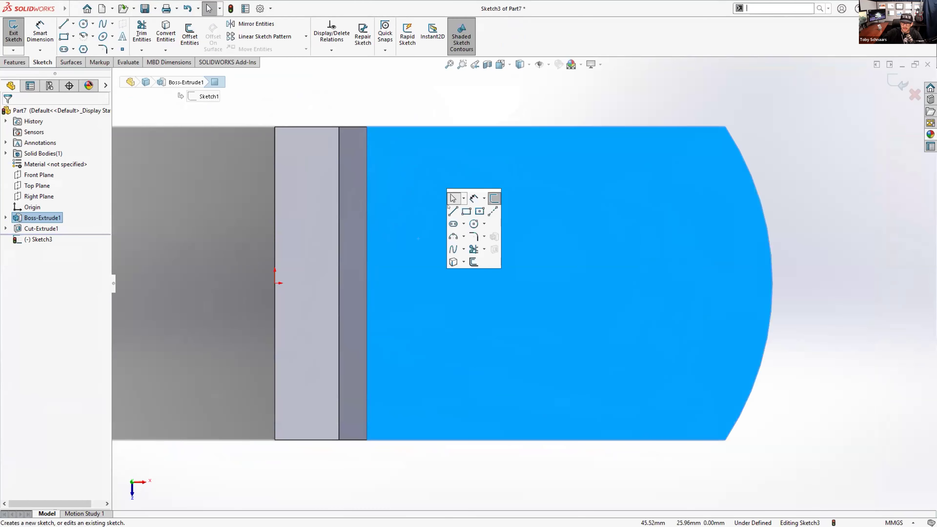
pyautogui.click(454, 196)
pyautogui.click(367, 218)
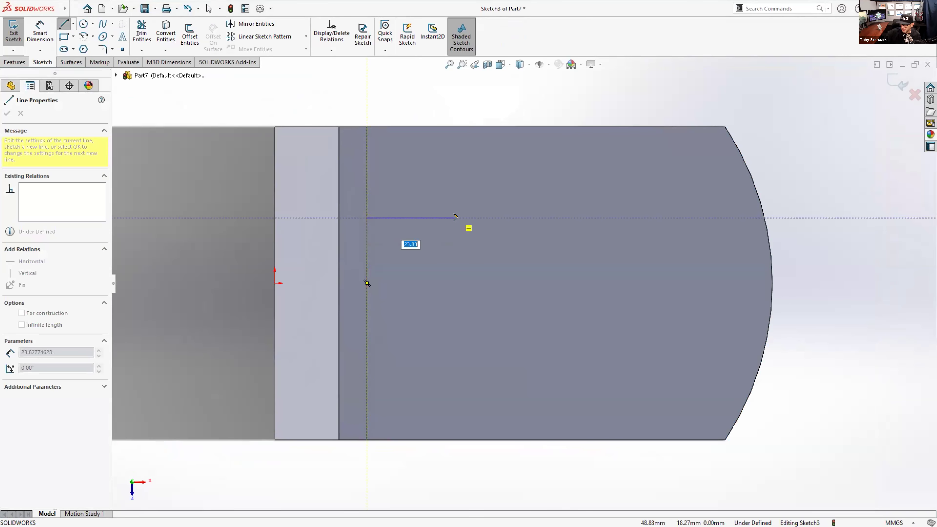
pyautogui.click(471, 218)
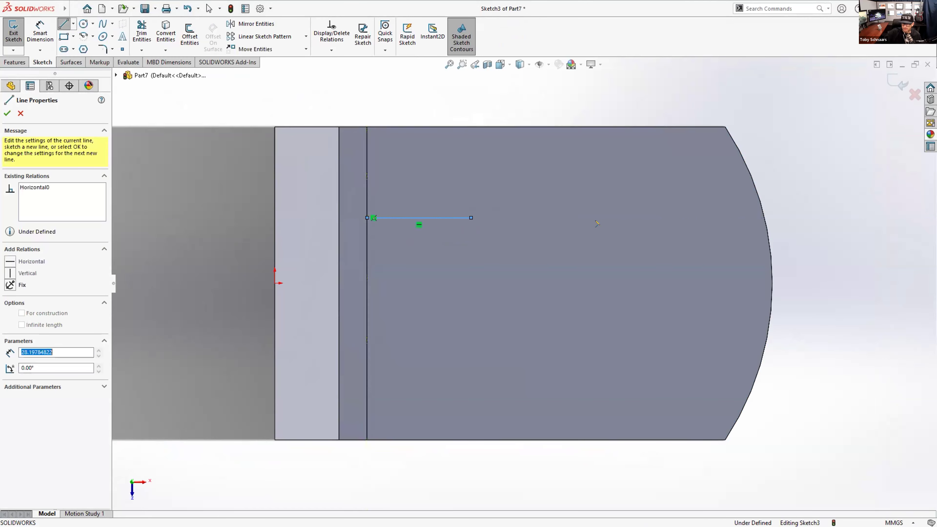
# Step: Continue the line with a tangent semicircular arc of radius 26 mm and close the D-shaped pad profile back along the wall's edge
pyautogui.moveTo(471, 218)
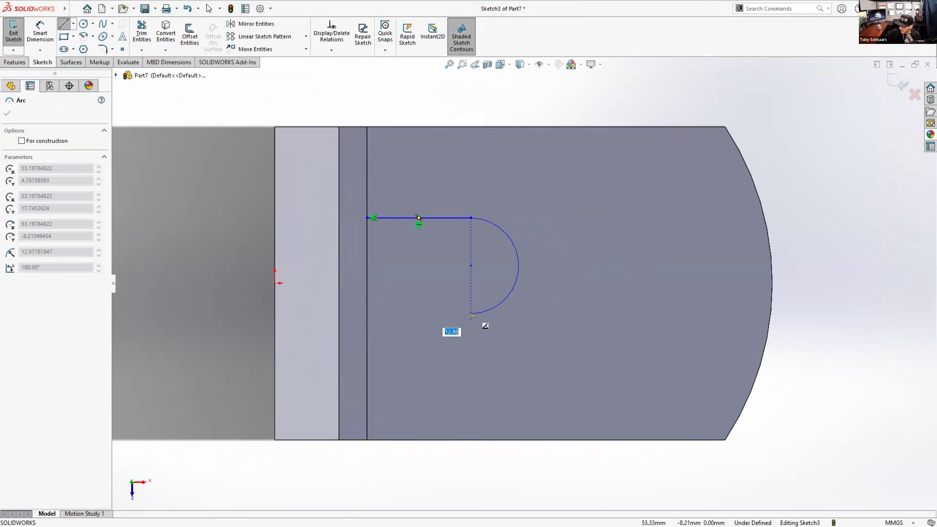
pyautogui.write('26')
pyautogui.press('Return')
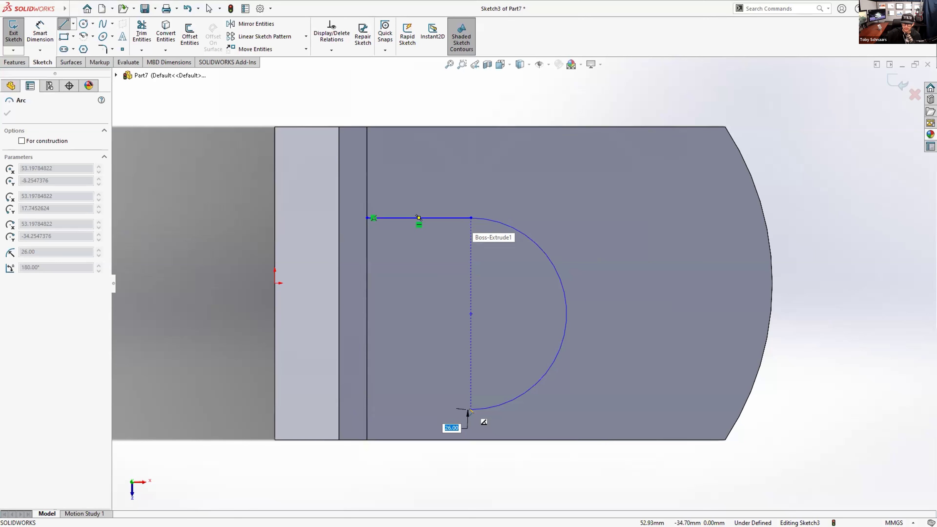
pyautogui.click(470, 409)
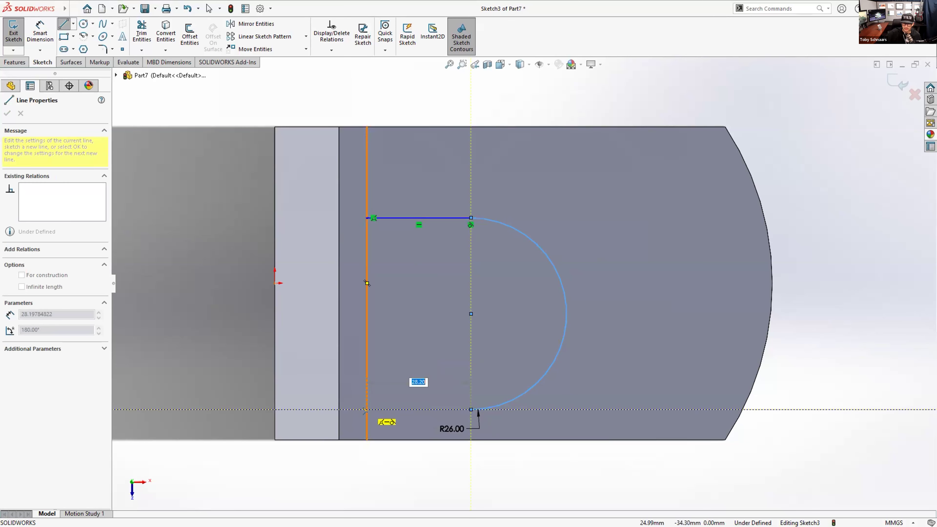
pyautogui.click(366, 410)
pyautogui.click(366, 218)
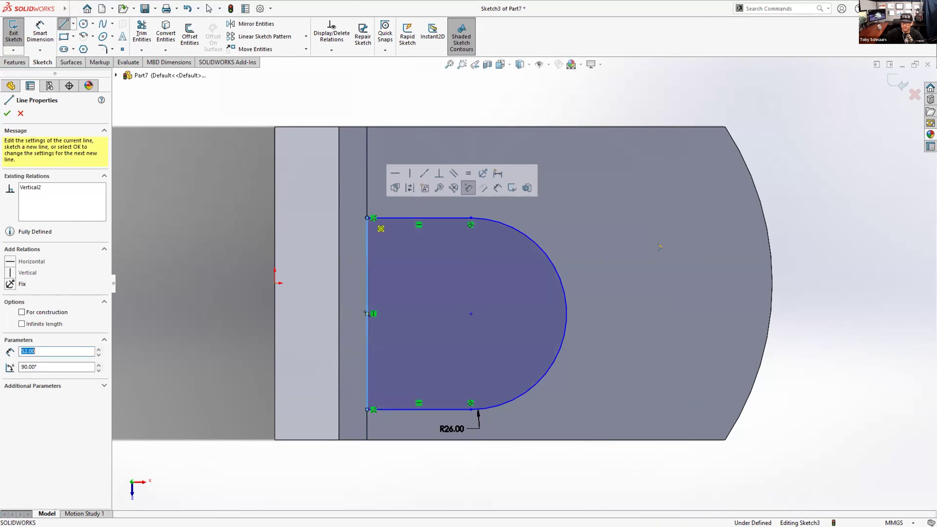
pyautogui.press('Escape')
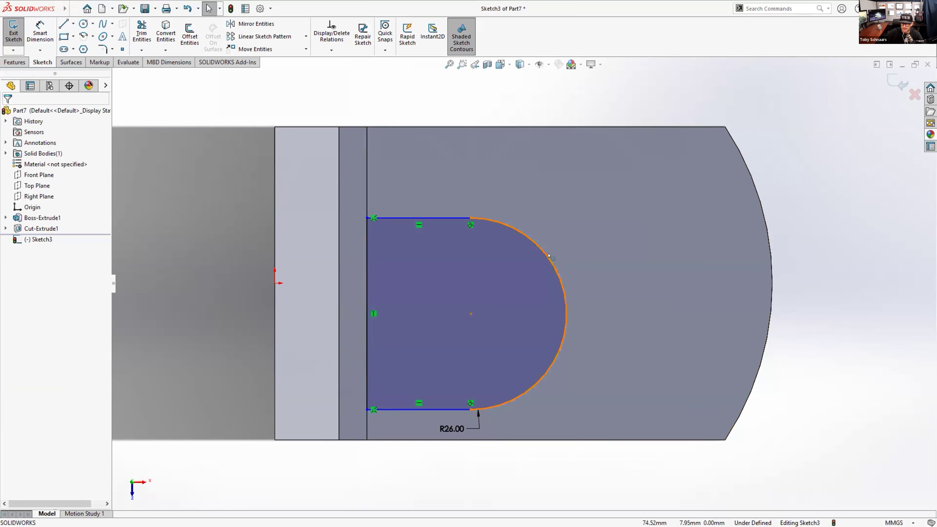
# Step: Make the pad profile's arc concentric with the rounded end edge of the base
pyautogui.click(549, 252)
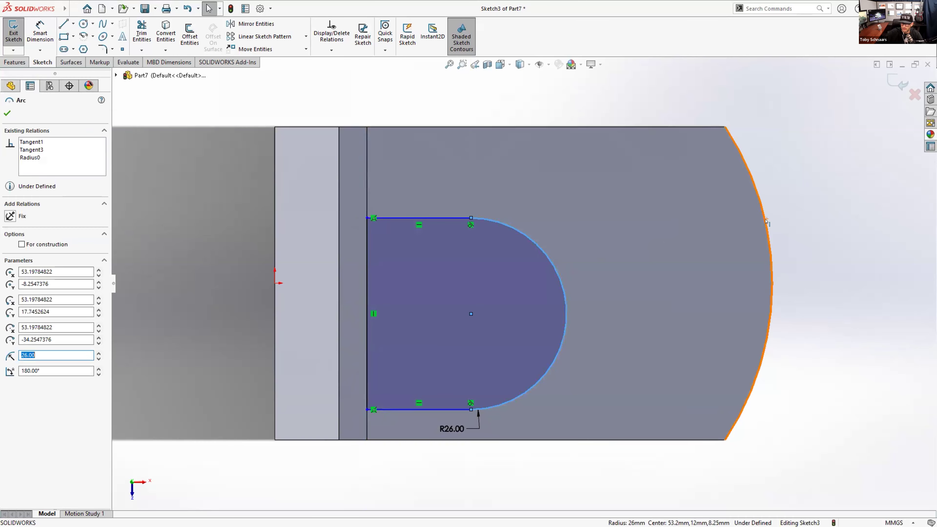
pyautogui.keyDown('ctrl'); pyautogui.click(766, 221); pyautogui.keyUp('ctrl')
pyautogui.click(817, 177)
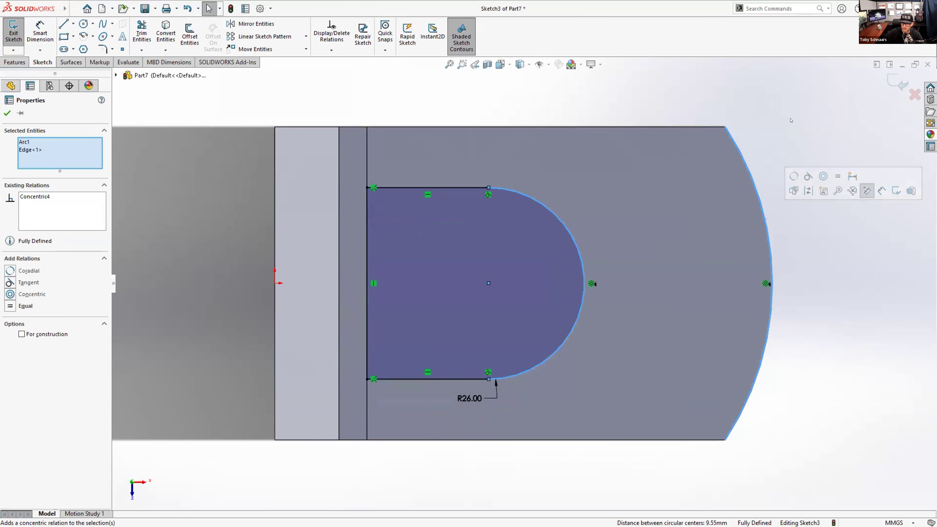
pyautogui.press('Escape')
# Step: Extrude the pad profile 10 mm upward from the base as a merged boss
pyautogui.scroll(2, 457, 194)
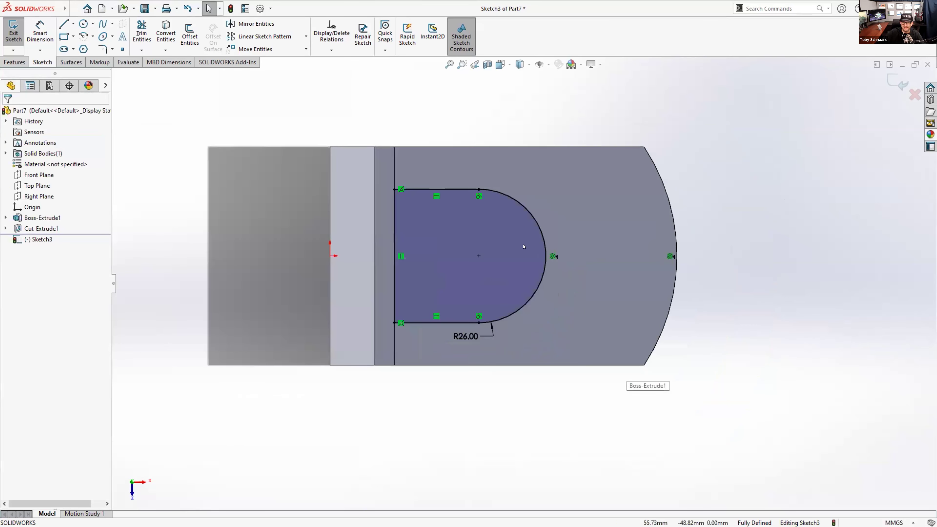
pyautogui.hotkey('ctrl', '7')
pyautogui.click(553, 236)
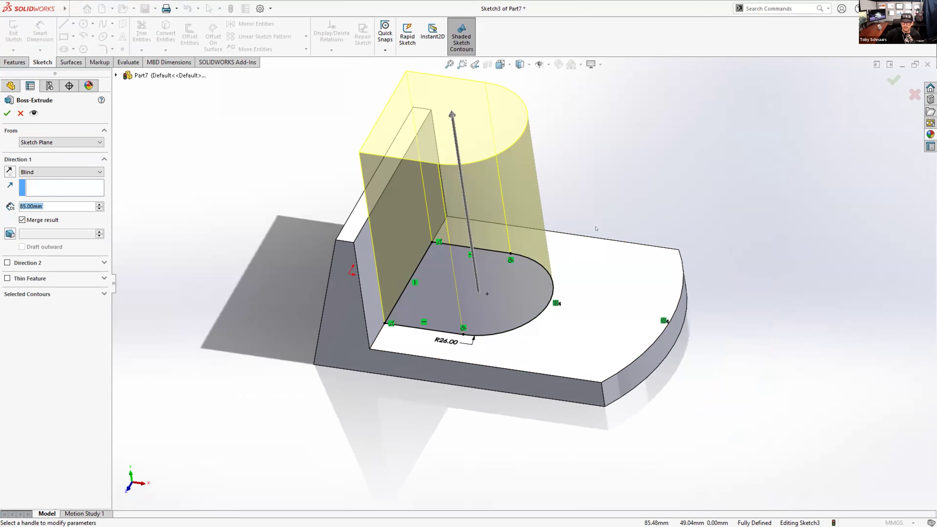
pyautogui.write('10')
pyautogui.press('Return')
pyautogui.press('Return')
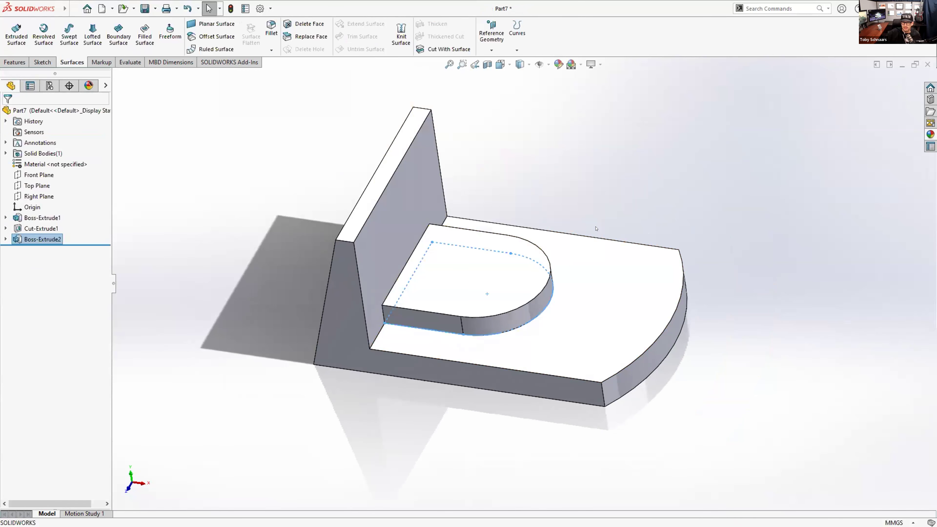
pyautogui.click(588, 167)
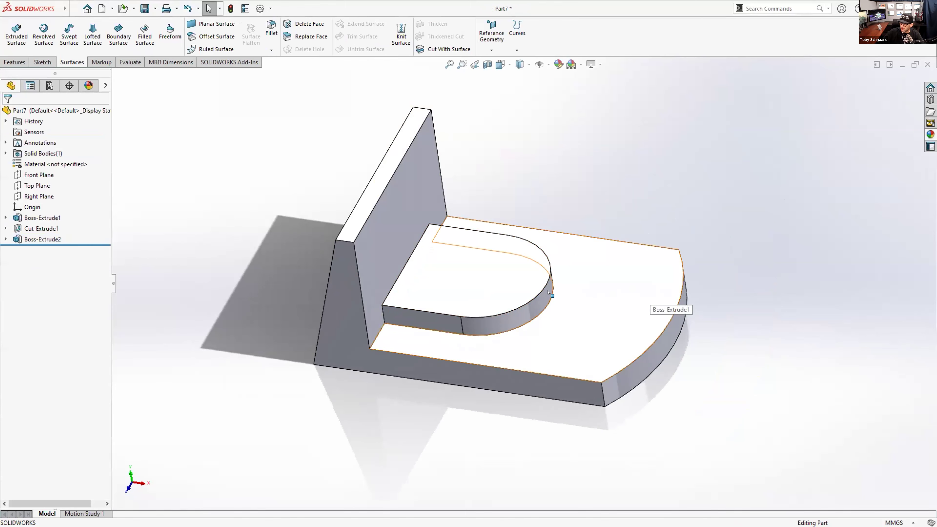
# Step: Start a sketch on the upright wall's inner face and draw a vertical line 20 mm down from its upper edge
pyautogui.click(383, 224)
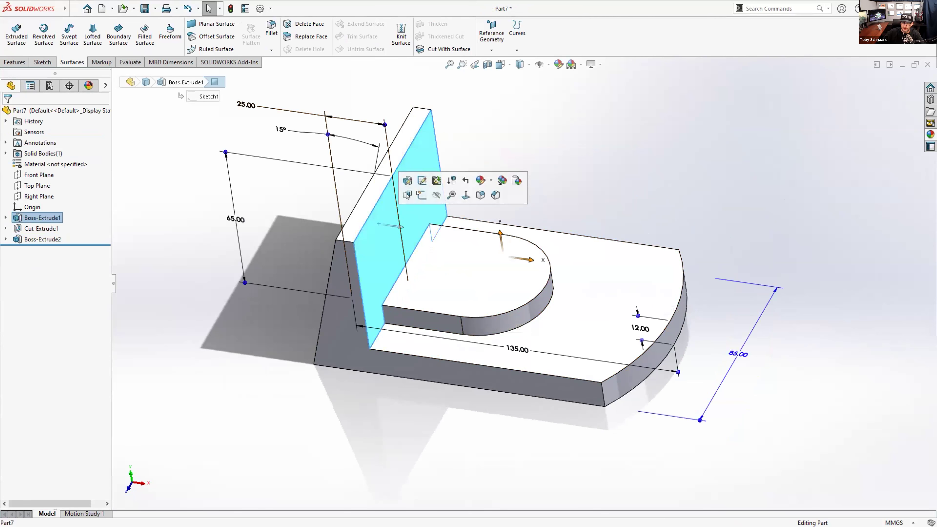
pyautogui.click(417, 193)
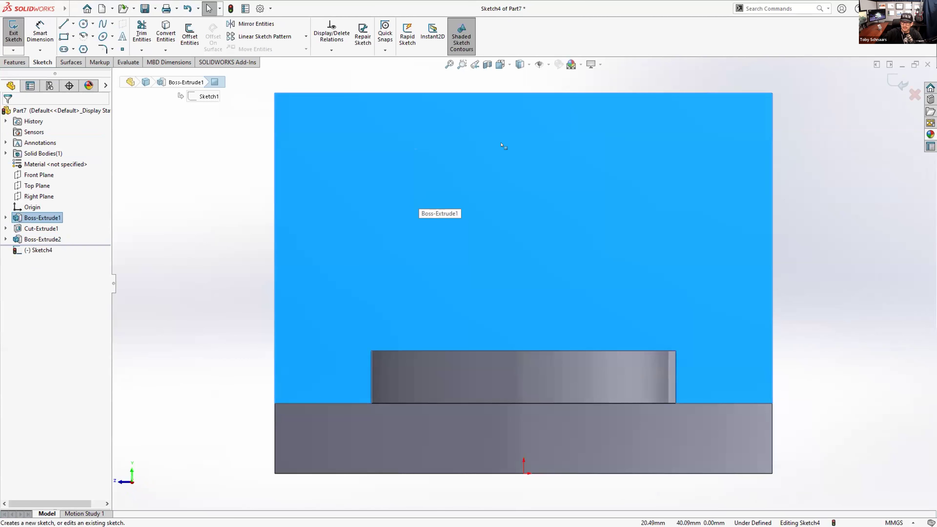
pyautogui.press('s')
pyautogui.click(510, 157)
pyautogui.press('f')
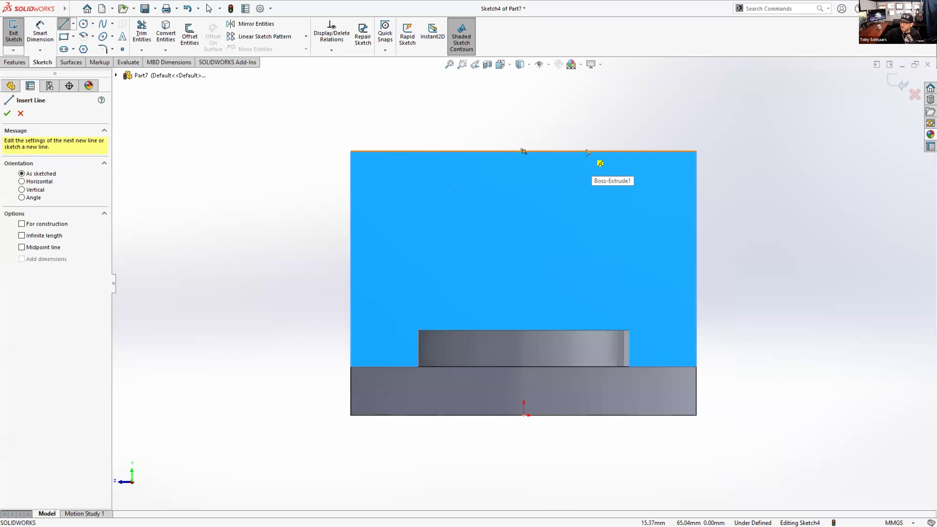
pyautogui.click(586, 151)
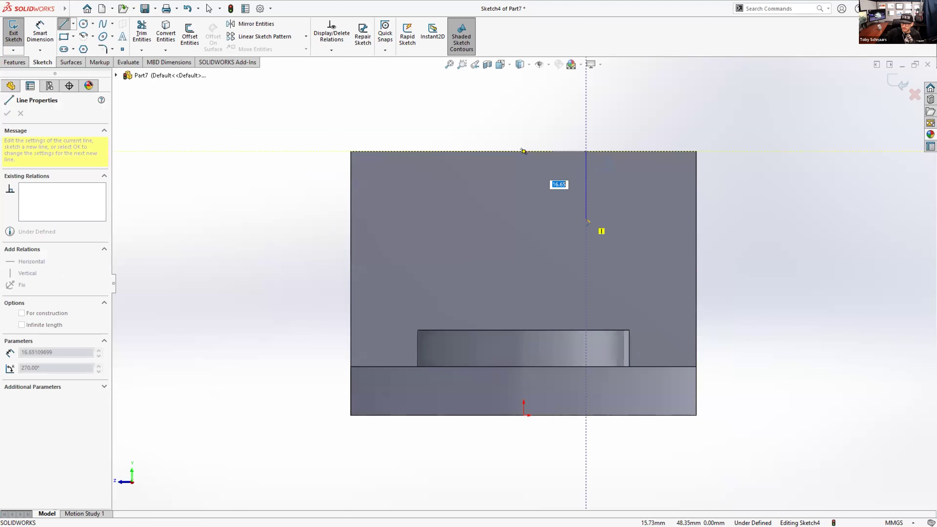
pyautogui.write('20')
pyautogui.press('Return')
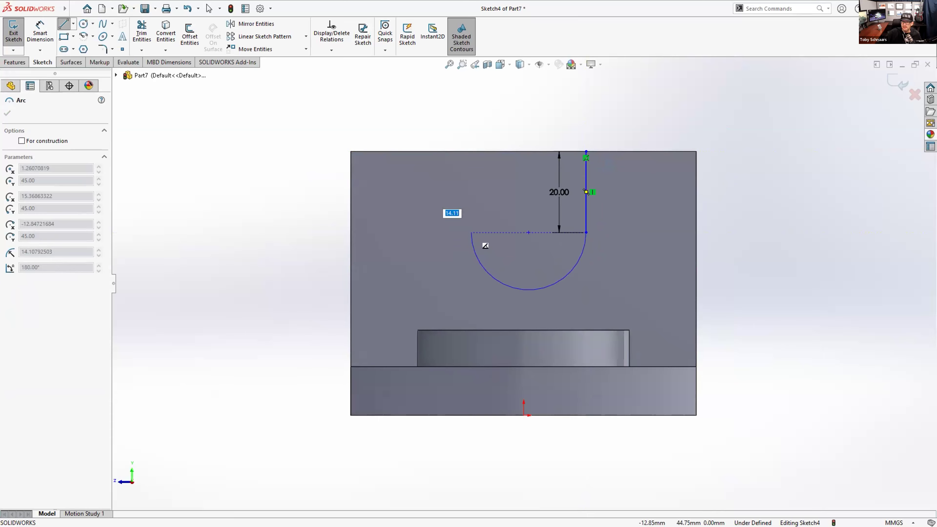
# Step: Add a tangent semicircular arc of radius 15 mm and close the U-shaped slot profile along the wall's upper edge
pyautogui.click(464, 233)
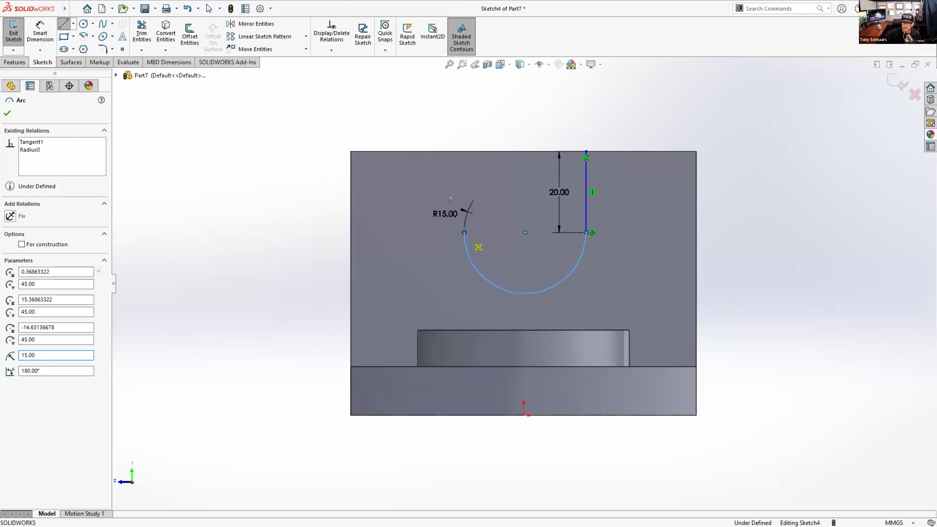
pyautogui.click(464, 151)
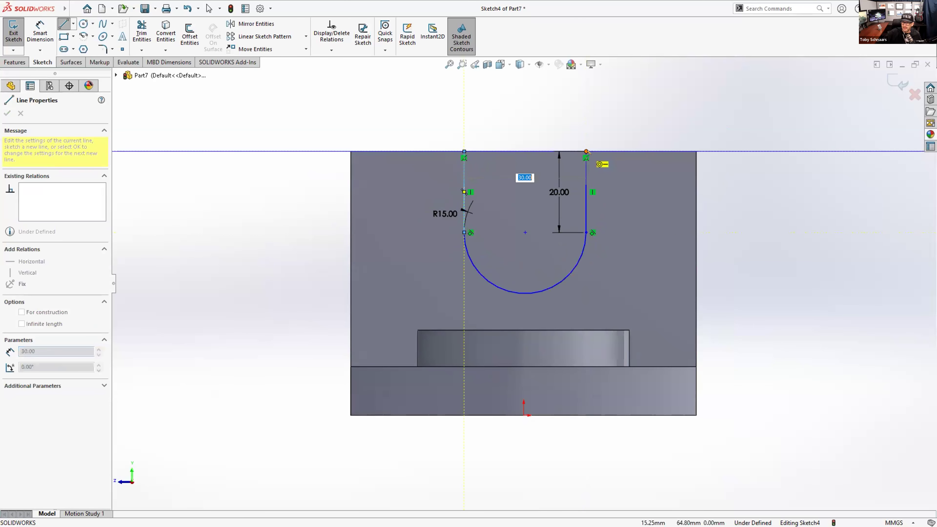
pyautogui.click(586, 151)
pyautogui.rightClick(503, 137)
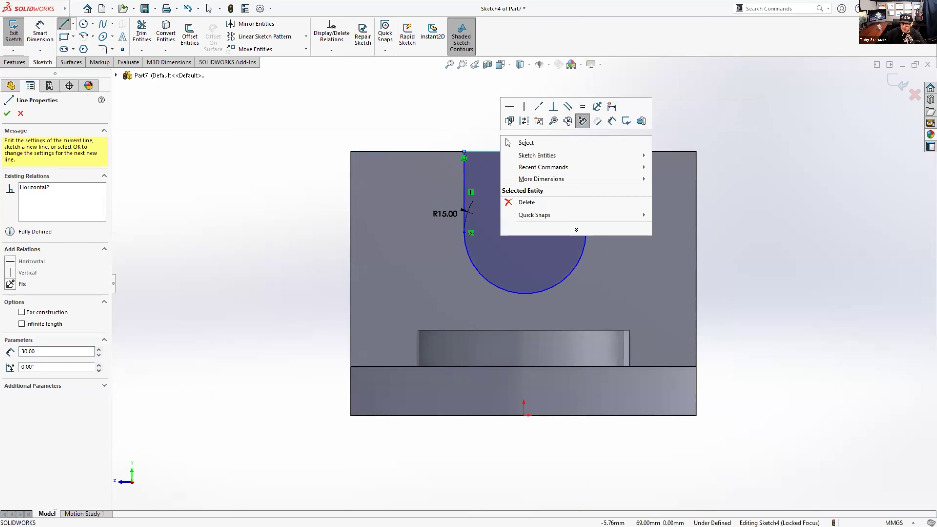
pyautogui.click(523, 142)
# Step: Align the slot arc's center vertically with the sketch origin
pyautogui.click(524, 232)
pyautogui.keyDown('ctrl'); pyautogui.click(524, 414); pyautogui.keyUp('ctrl')
pyautogui.click(567, 373)
pyautogui.click(340, 246)
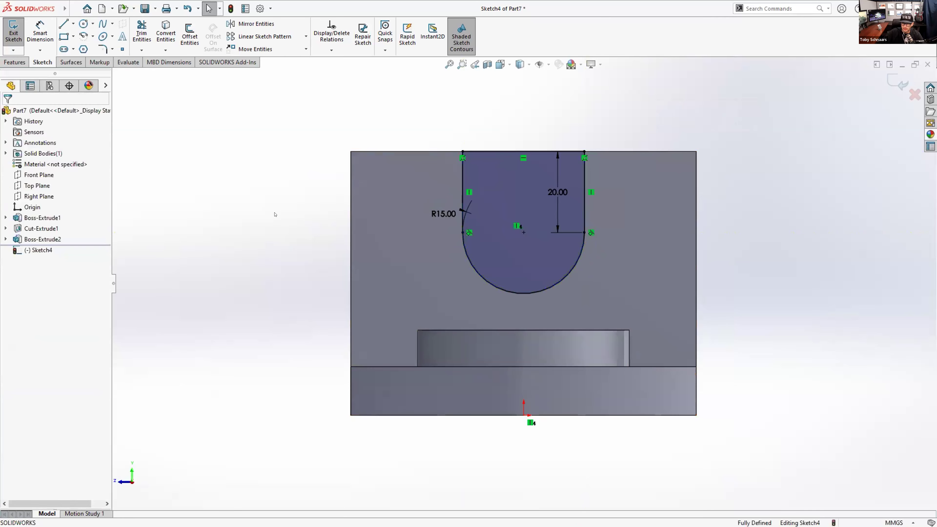
# Step: Start an extruded cut from the U-shaped slot sketch
pyautogui.press('f')
pyautogui.moveTo(361, 206)
pyautogui.mouseDown(button='middle')
pyautogui.moveTo(447, 285)
pyautogui.moveTo(383, 215)
pyautogui.mouseUp(button='middle')
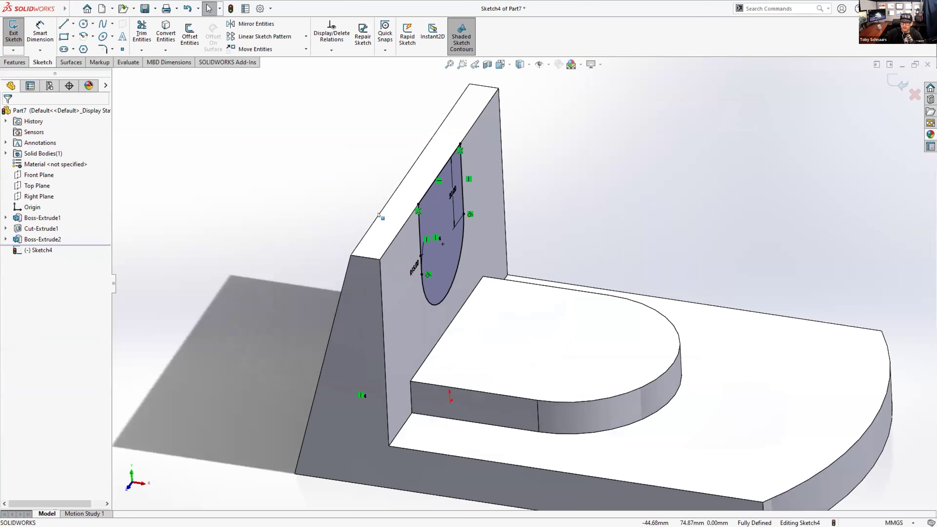
pyautogui.scroll(-2, 382, 215)
pyautogui.press('s')
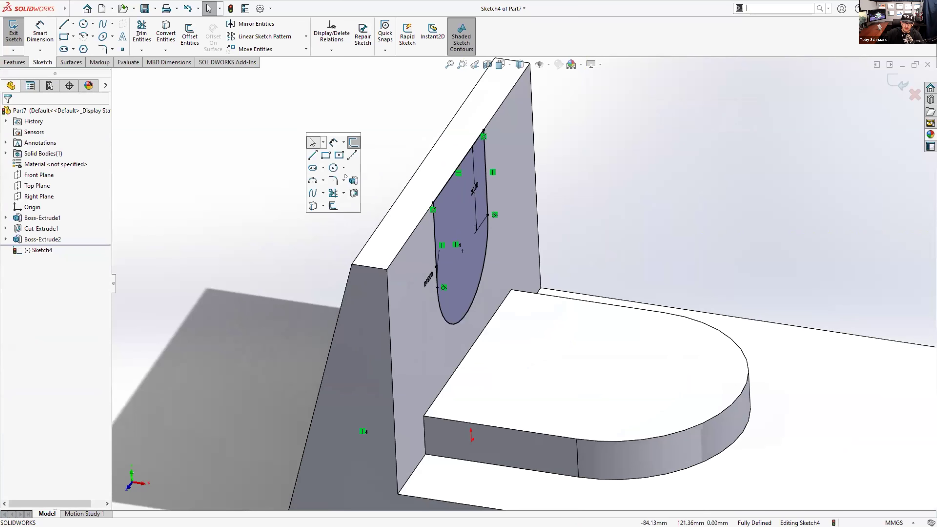
pyautogui.click(339, 188)
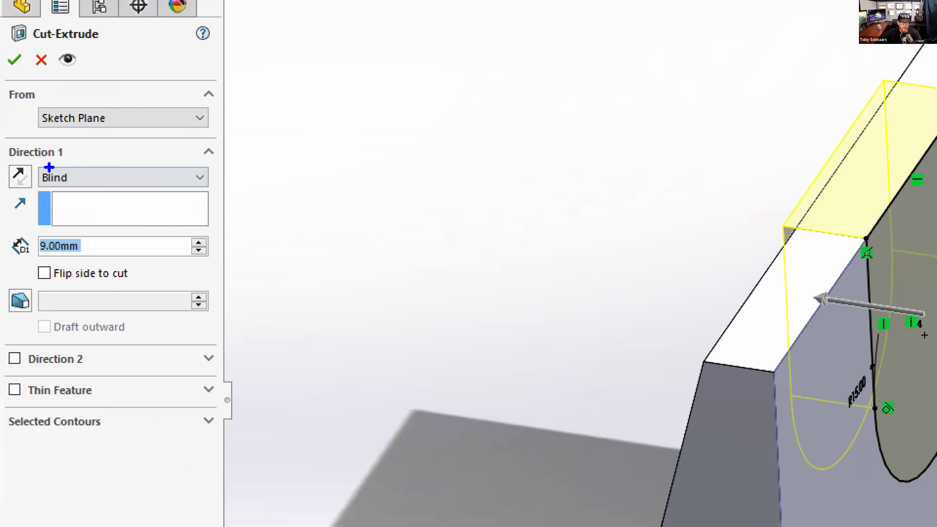
pyautogui.moveTo(49, 167)
pyautogui.mouseDown()
pyautogui.moveTo(33, 158)
pyautogui.moveTo(95, 200)
pyautogui.moveTo(8, 156)
pyautogui.mouseUp()
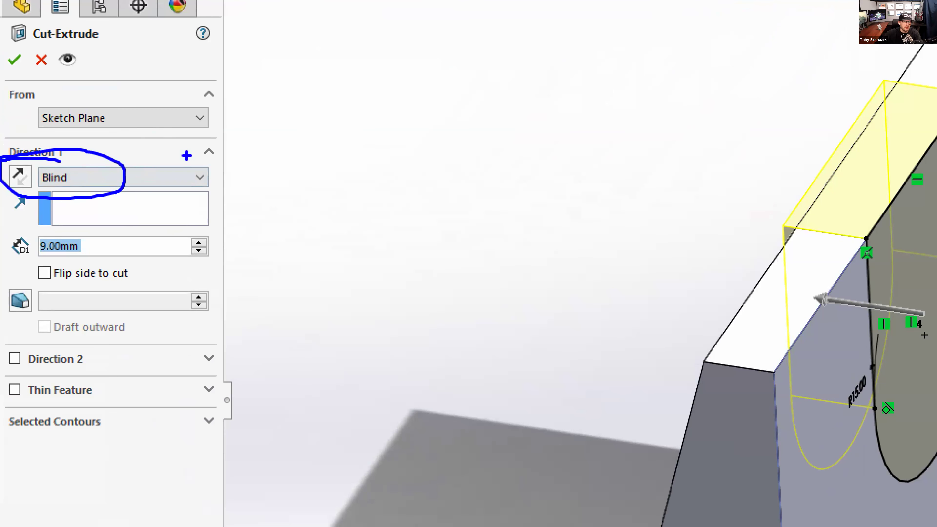
pyautogui.moveTo(127, 166); pyautogui.dragTo(319, 134)
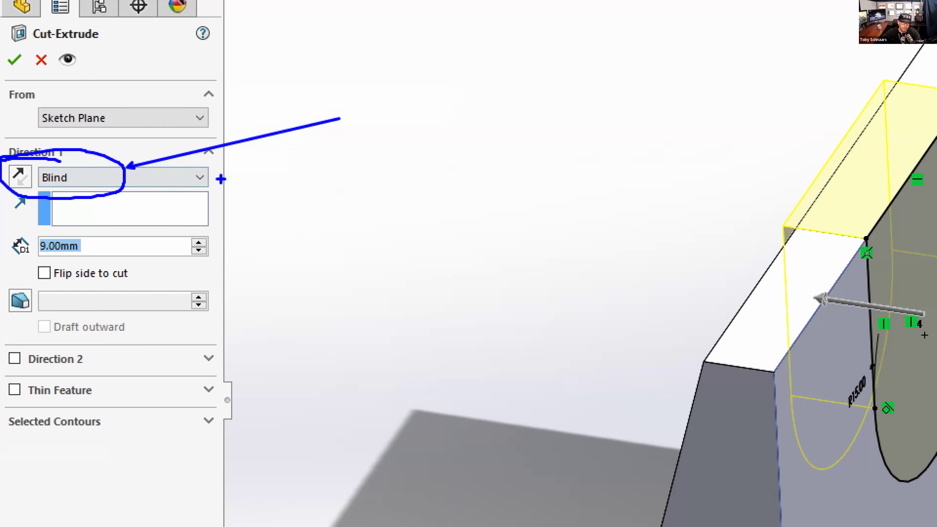
pyautogui.press('Escape')
# Step: Try ending the cut Up To Surface at the wall's sloped back face, and return the end condition to Blind
pyautogui.scroll(3, 252, 216)
pyautogui.moveTo(303, 195); pyautogui.dragTo(365, 247, button='middle')
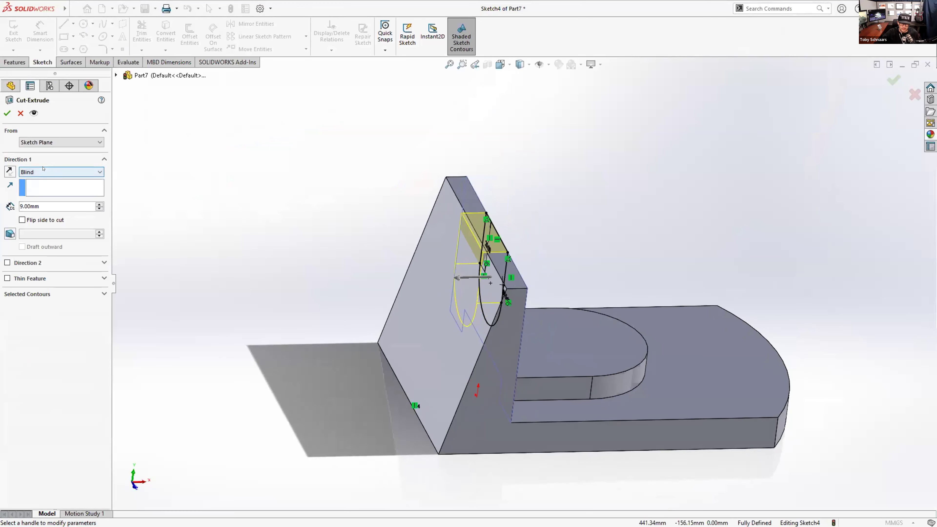
pyautogui.click(424, 269)
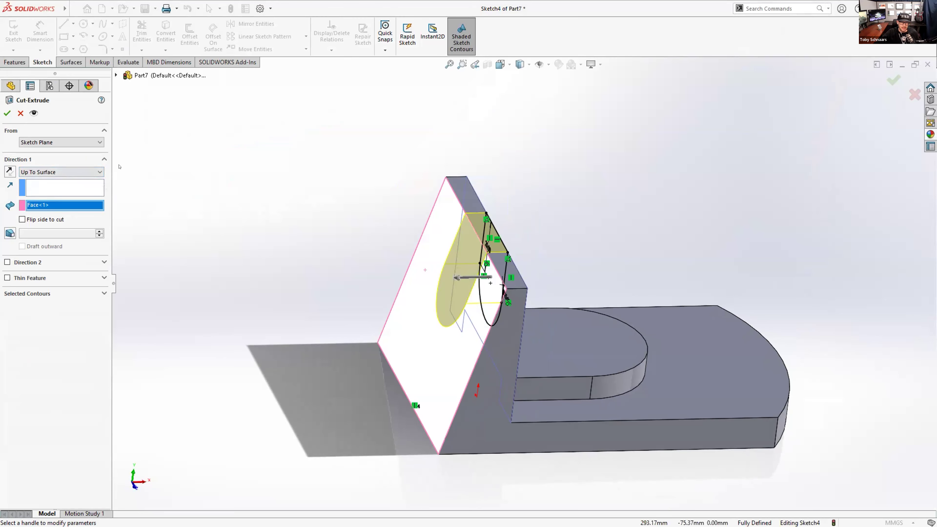
pyautogui.click(61, 172)
pyautogui.click(41, 182)
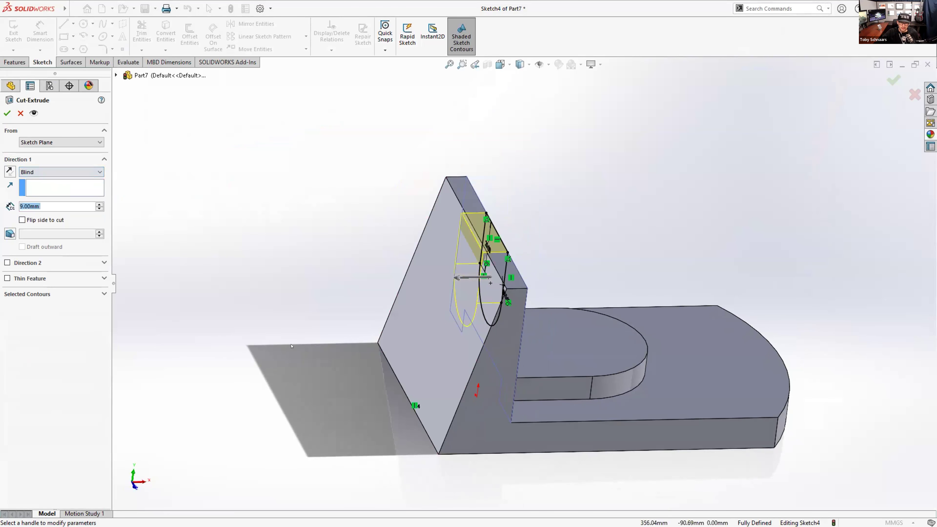
# Step: Try ending the cut Up To Vertex at the wall's lower back corner, and switch the end condition back to Blind
pyautogui.click(438, 455)
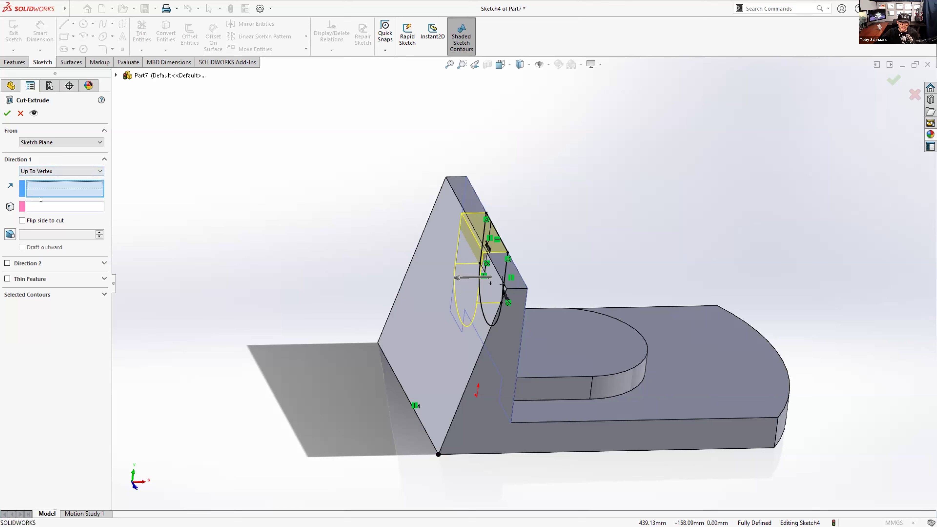
pyautogui.click(41, 207)
pyautogui.click(59, 171)
pyautogui.click(25, 181)
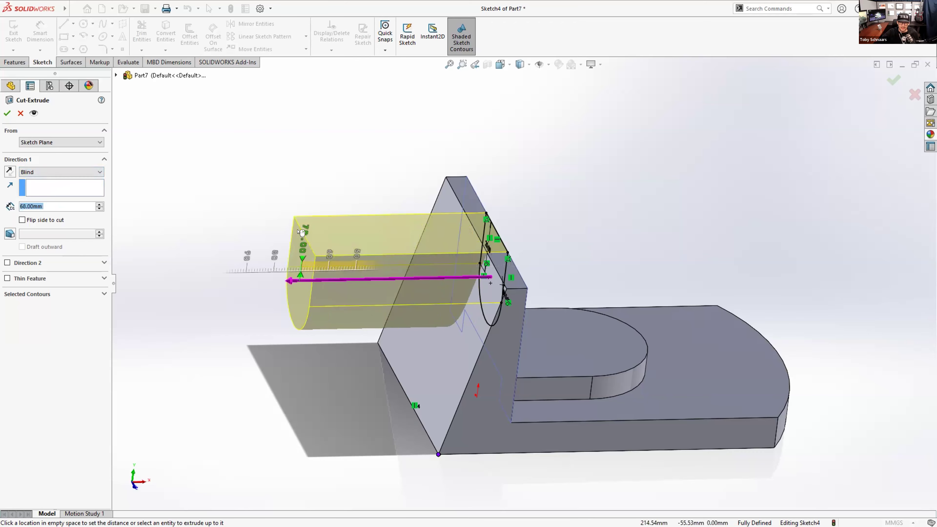
# Step: Pull the cut's depth handle out past the wall and end the cut Up To Surface at the wall's sloped back face
pyautogui.click(300, 235)
pyautogui.click(431, 361)
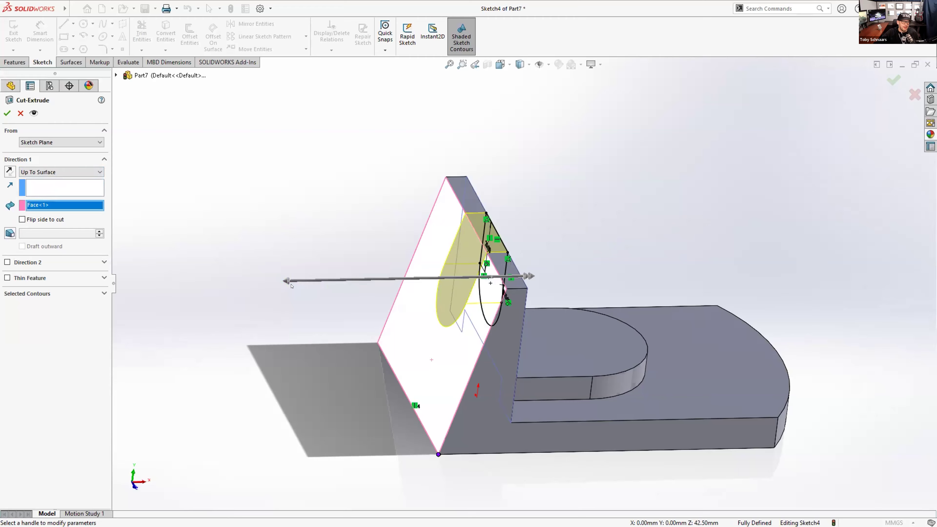
# Step: Reset the cut to Blind, end it Up To Surface at the wall's sloped back face, and accept it
pyautogui.rightClick(290, 137)
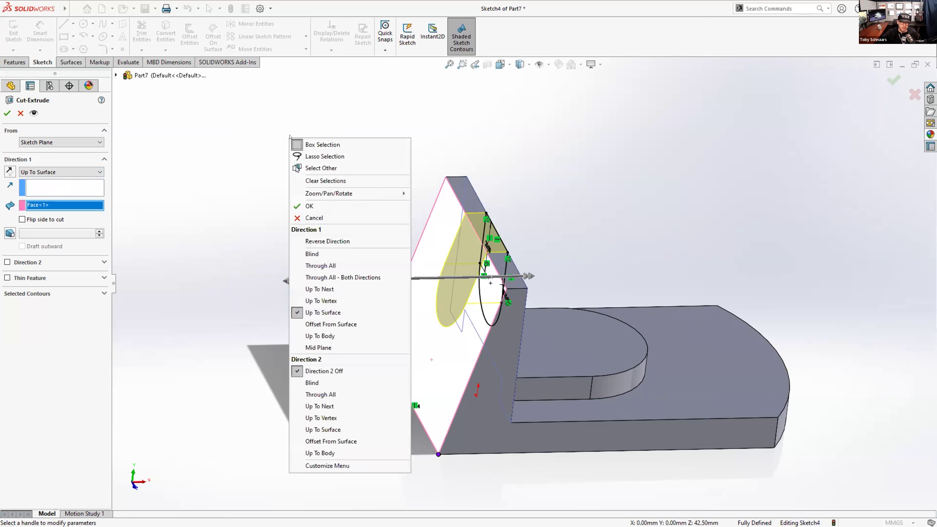
pyautogui.click(325, 254)
pyautogui.rightClick(302, 137)
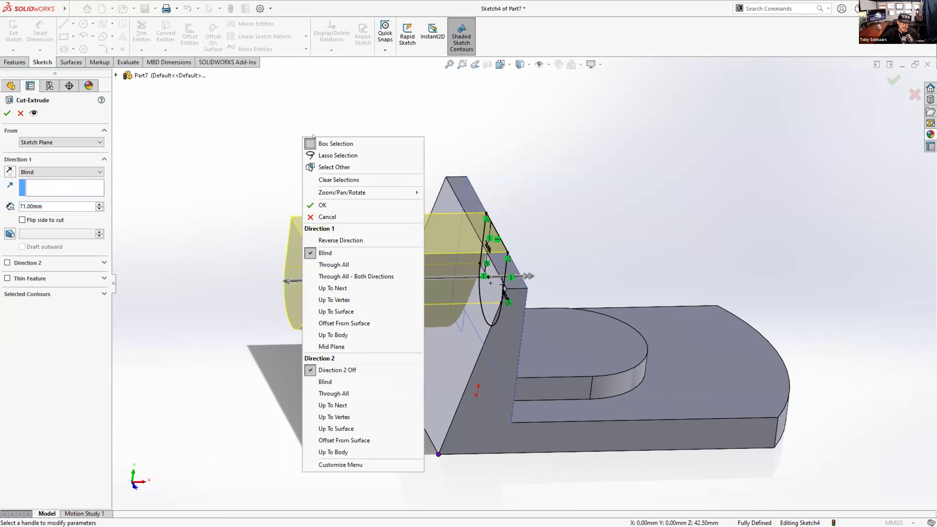
pyautogui.click(353, 310)
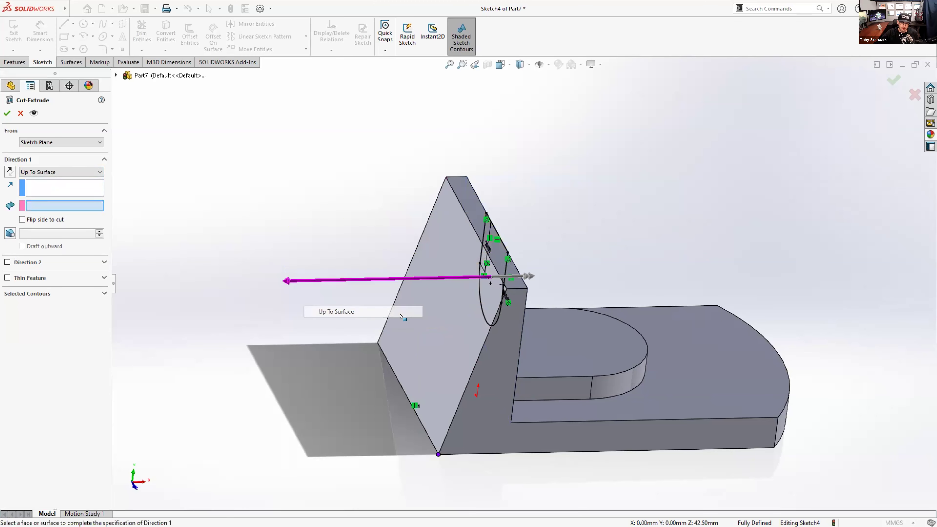
pyautogui.click(414, 312)
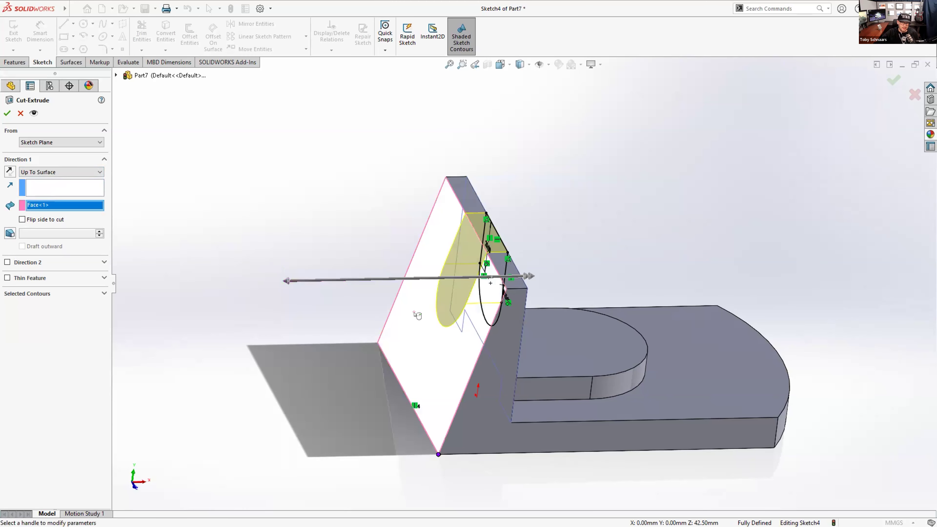
pyautogui.rightClick(414, 313)
pyautogui.click(321, 192)
pyautogui.scroll(3, 464, 309)
pyautogui.moveTo(464, 309); pyautogui.dragTo(441, 409, button='middle')
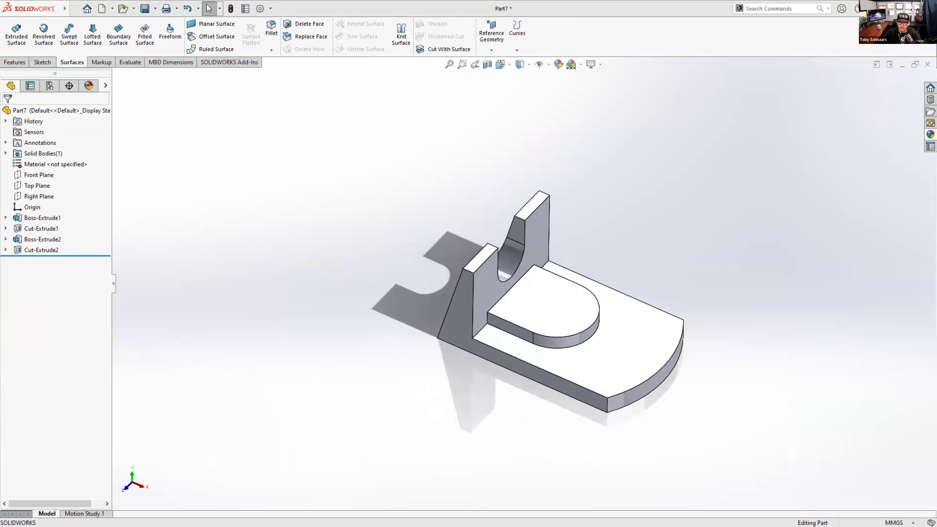
pyautogui.hotkey('alt', 'Tab')
pyautogui.click(430, 231)
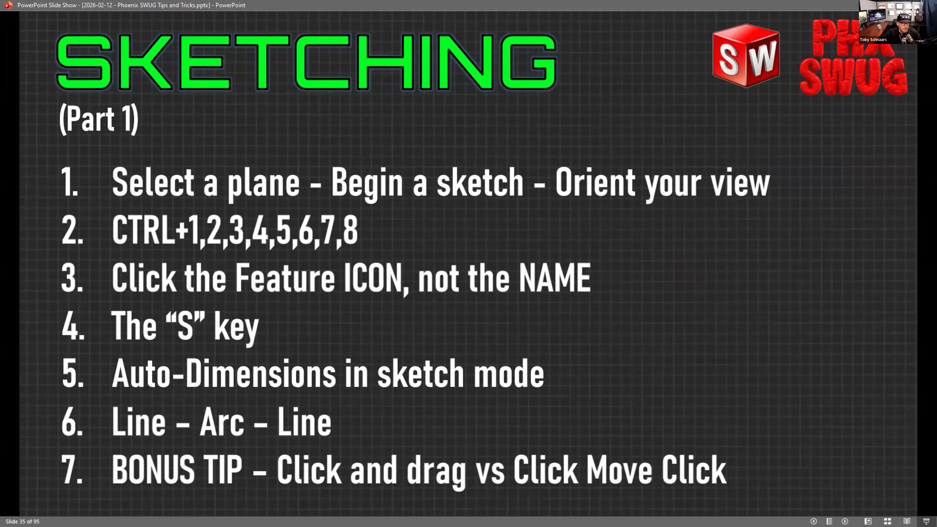
pyautogui.hotkey('alt', 'Tab')
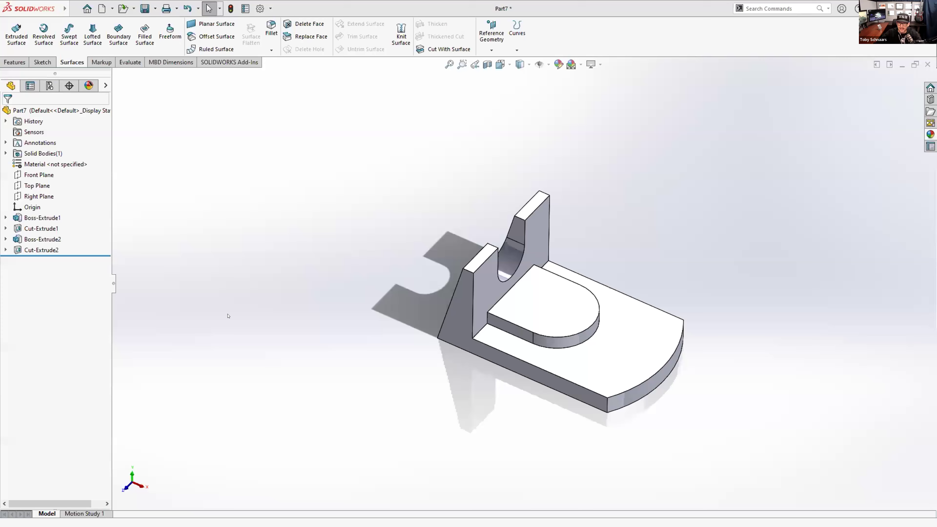
# Step: Start a new sketch on the top face of the base plate
pyautogui.click(632, 325)
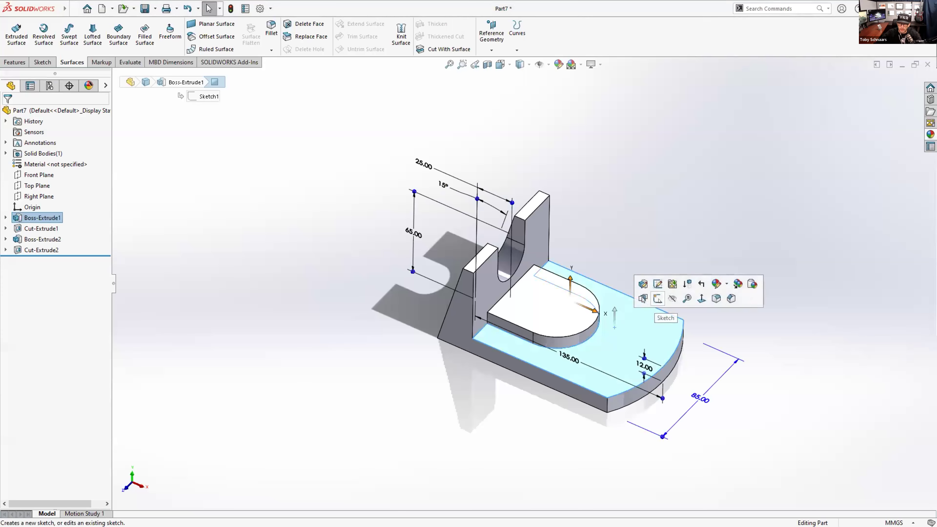
pyautogui.click(657, 299)
pyautogui.scroll(4, 643, 279)
pyautogui.scroll(-3, 682, 286)
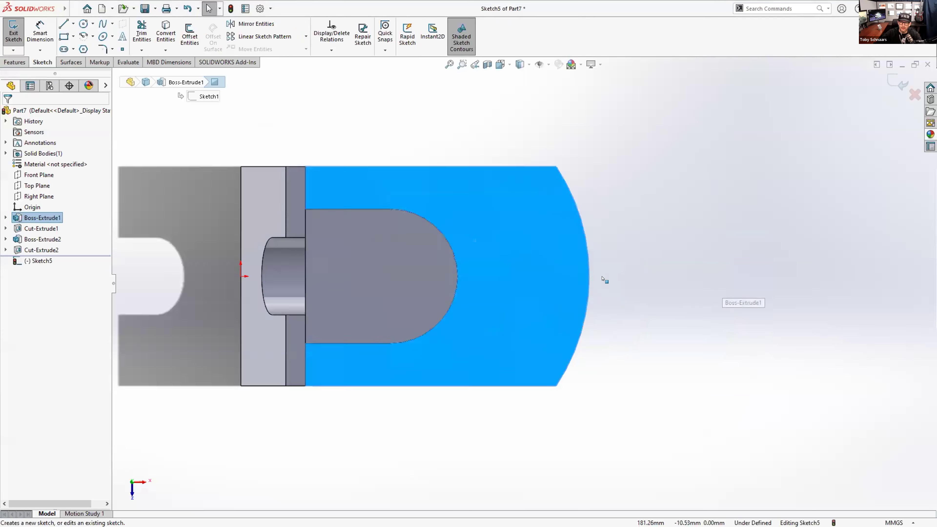
pyautogui.scroll(2, 653, 261)
pyautogui.scroll(-1, 652, 262)
pyautogui.scroll(2, 386, 201)
# Step: Draw a horizontal line in the empty area beyond the base's rounded end, keeping the line chain active
pyautogui.press('s')
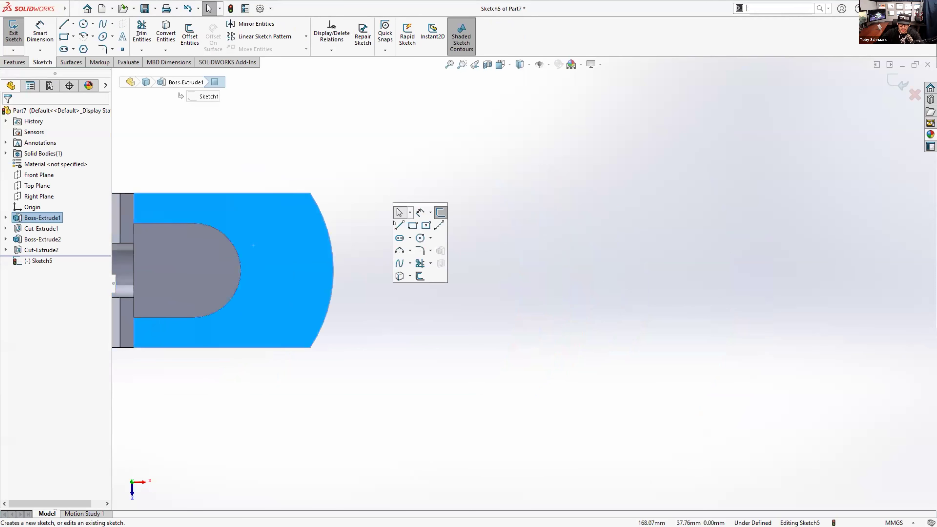
pyautogui.click(399, 211)
pyautogui.click(393, 216)
pyautogui.click(505, 217)
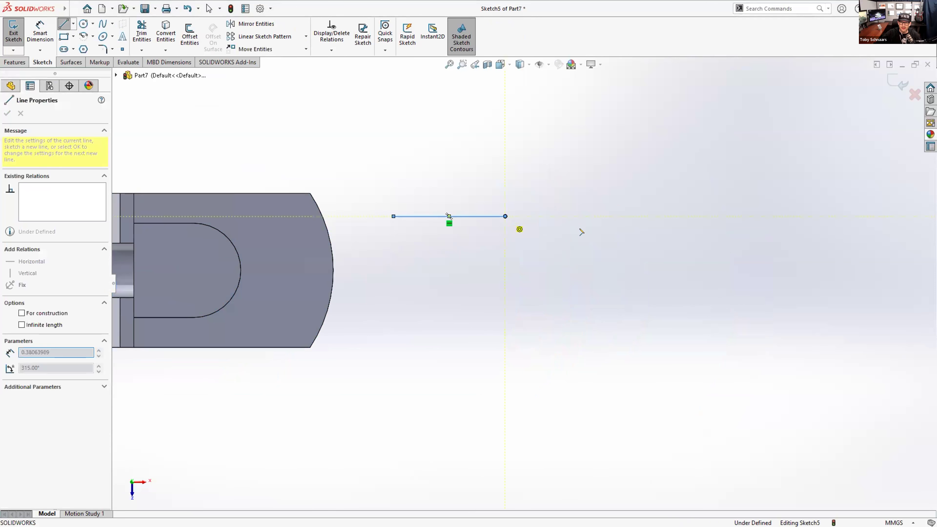
# Step: Try the chain's next segment as a tangent arc, toggling repeatedly between arc and straight line without placing it
pyautogui.press('a')
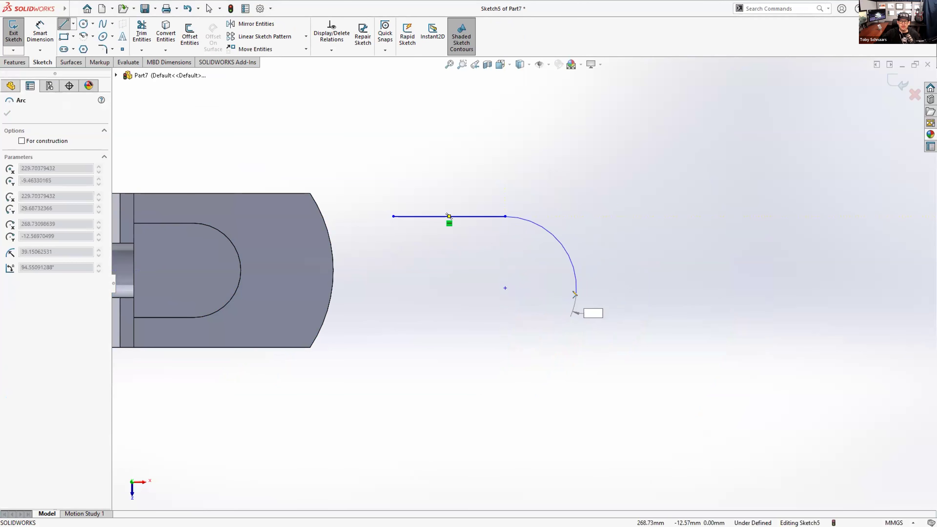
pyautogui.write('a')
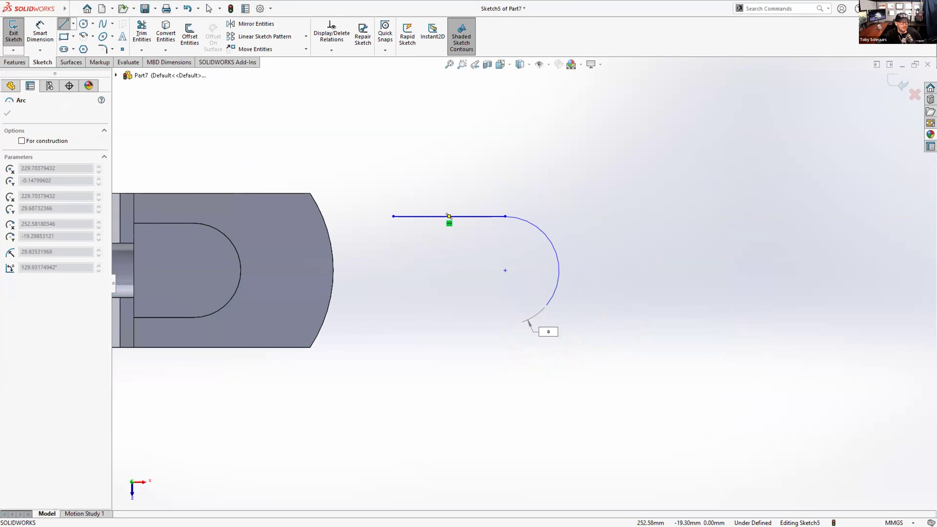
pyautogui.write('aaaaa')
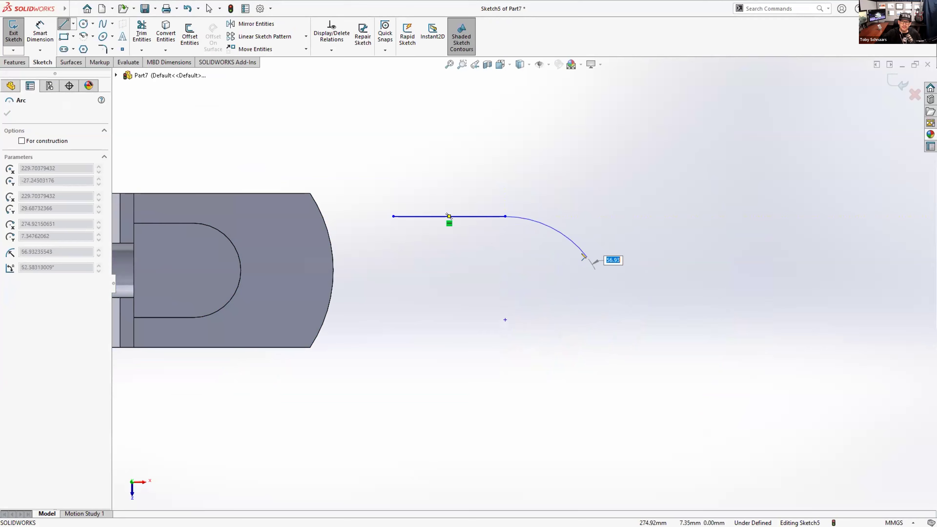
pyautogui.rightClick(574, 262)
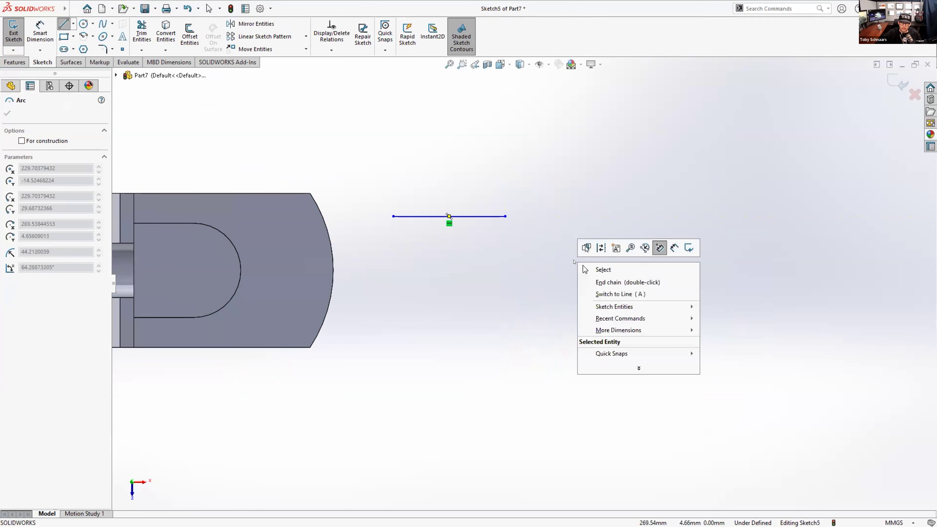
pyautogui.click(611, 293)
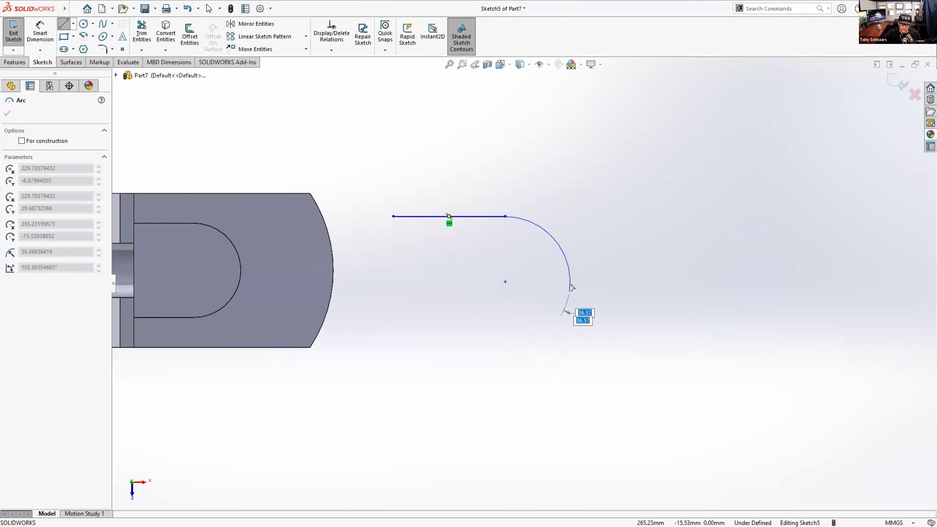
# Step: Switch the chain from arc to straight line, add two connected angled segments, and end the Line command
pyautogui.rightClick(544, 312)
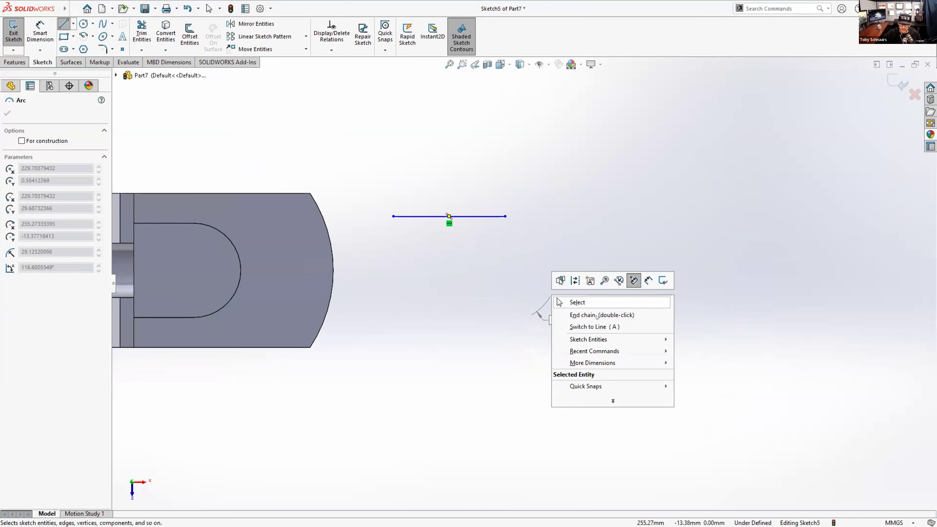
pyautogui.click(590, 326)
pyautogui.click(539, 286)
pyautogui.click(486, 371)
pyautogui.press('Escape')
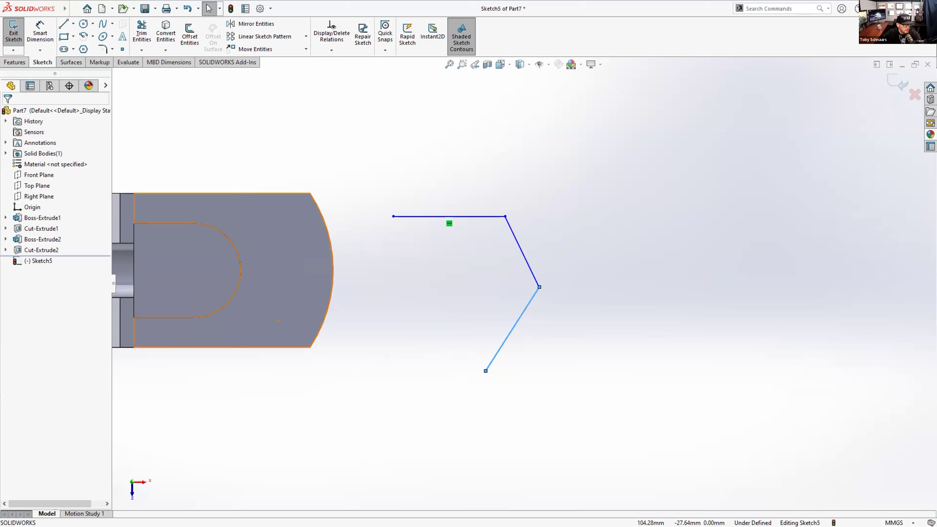
pyautogui.hotkey('alt', 'Tab')
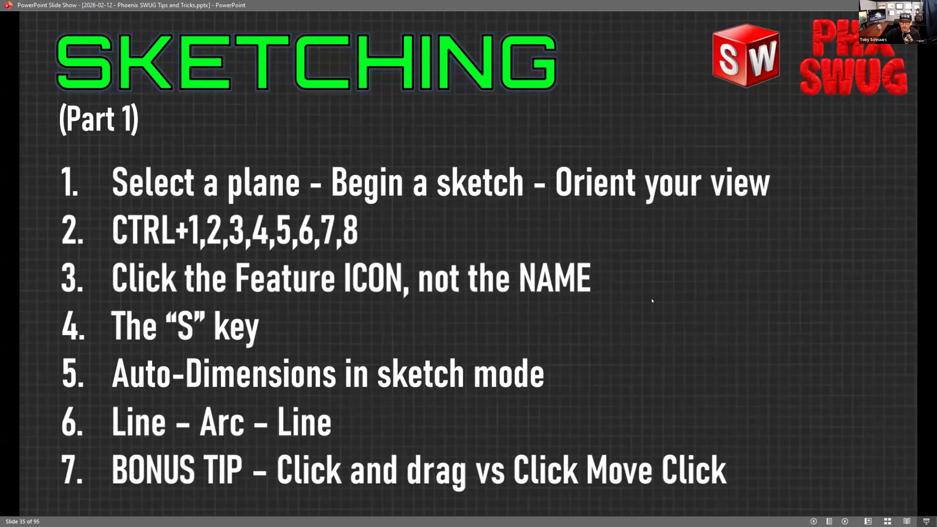
pyautogui.press('Left')
pyautogui.press('Left')
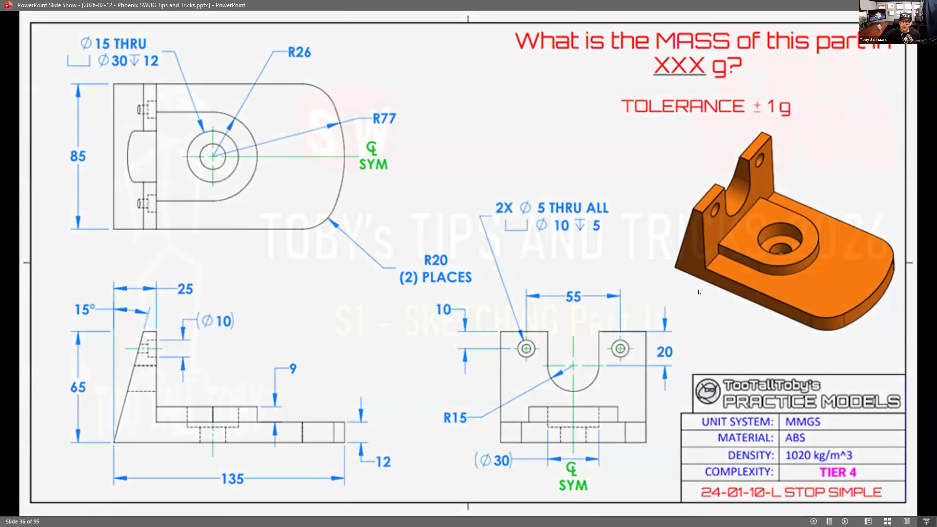
pyautogui.press('Right')
pyautogui.press('Right')
pyautogui.press('Right')
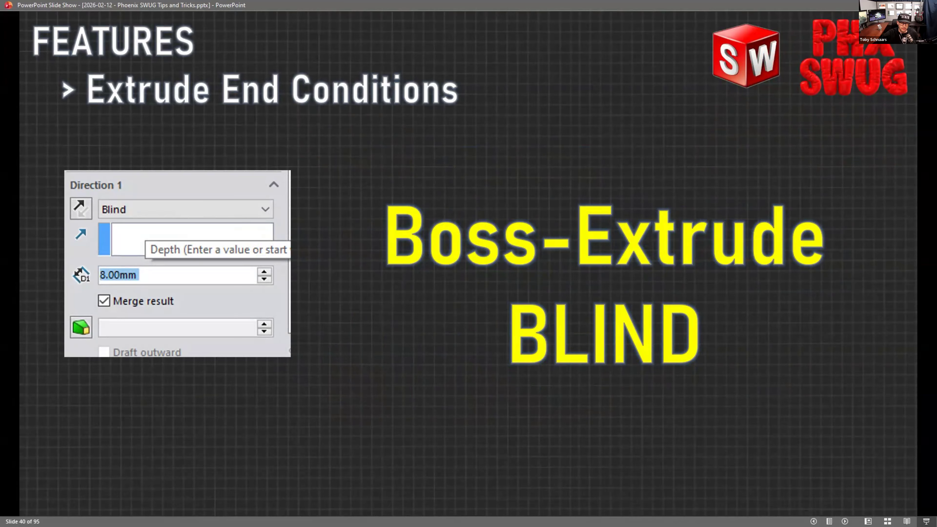
pyautogui.press('Right')
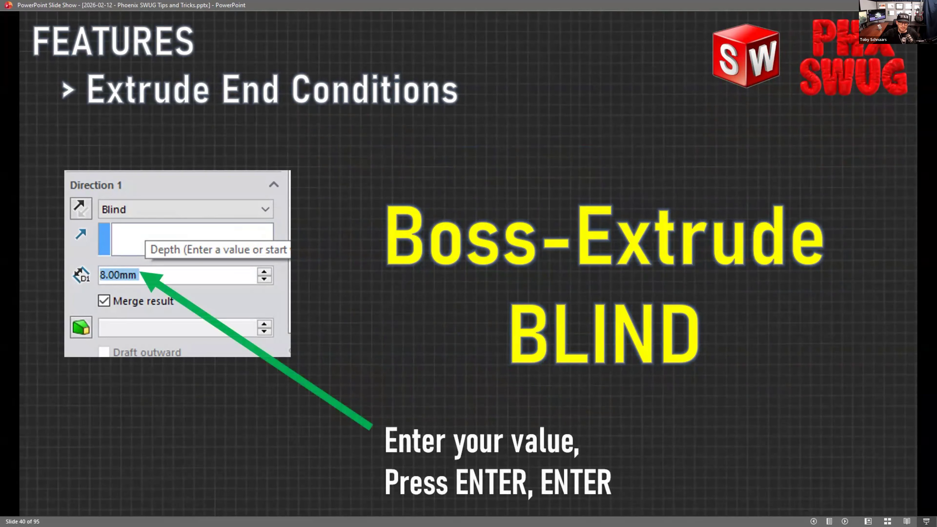
pyautogui.press('Right')
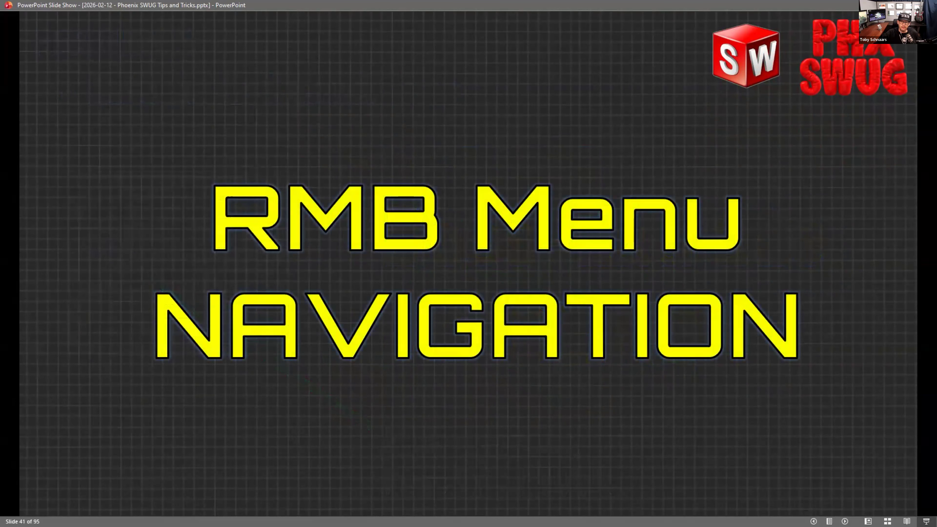
pyautogui.press('Right')
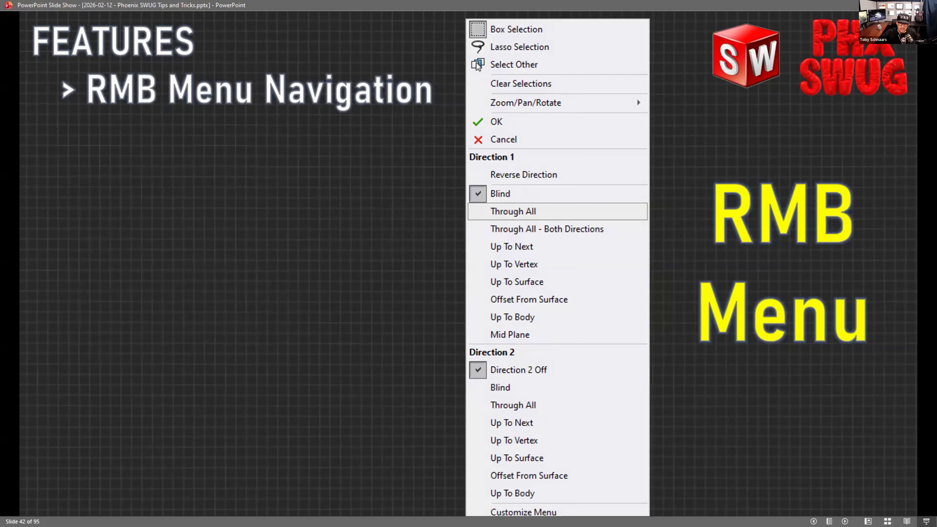
pyautogui.press('Right')
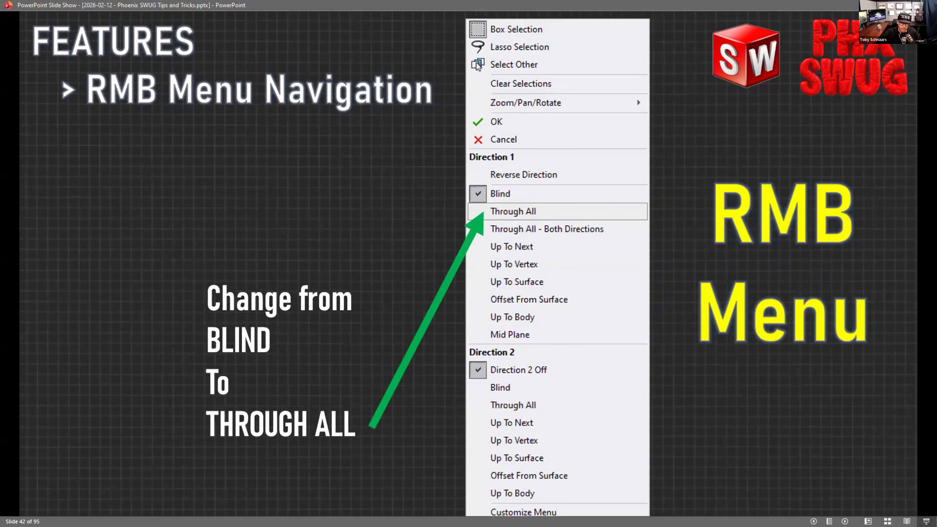
pyautogui.press('Right')
pyautogui.press('Right')
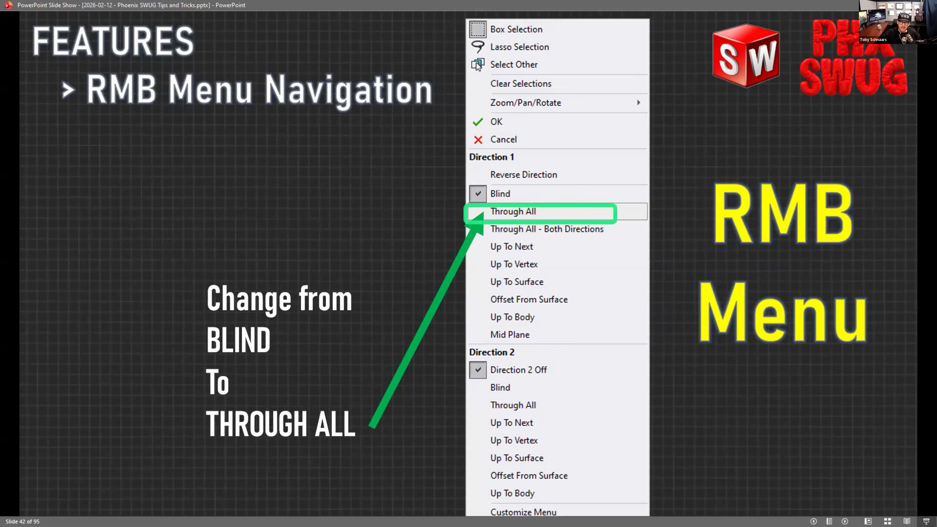
pyautogui.press('Right')
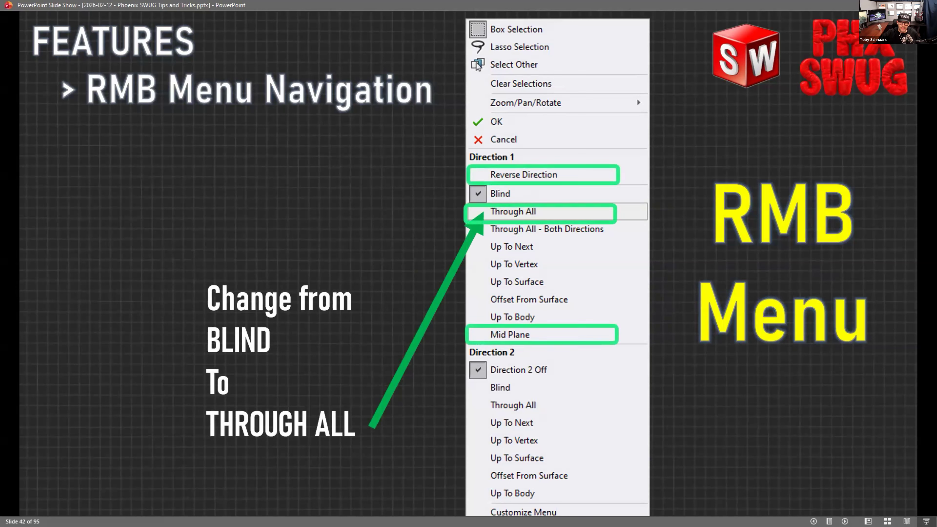
pyautogui.press('Right')
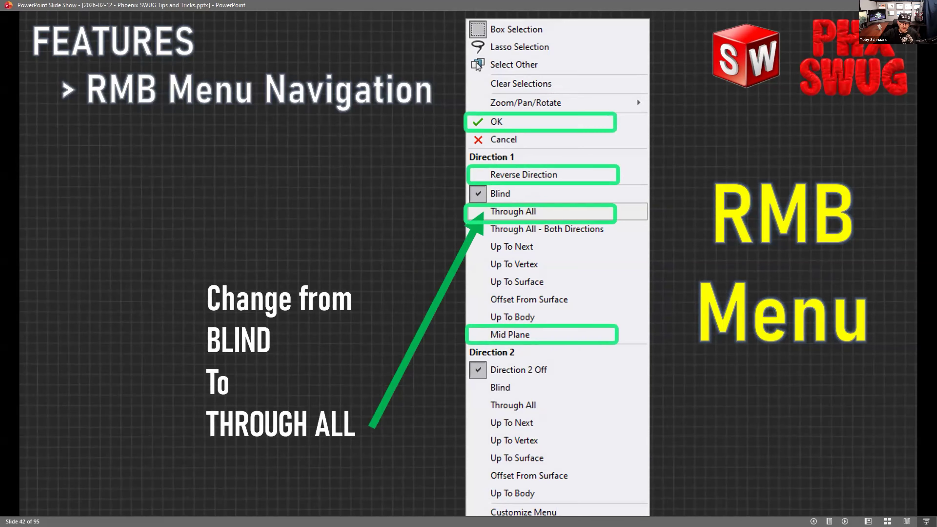
pyautogui.press('Right')
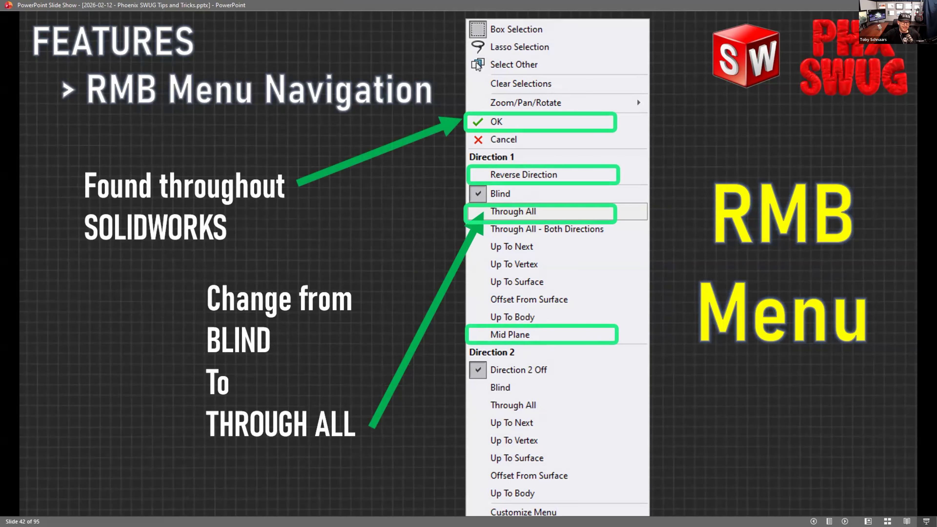
pyautogui.press('Right')
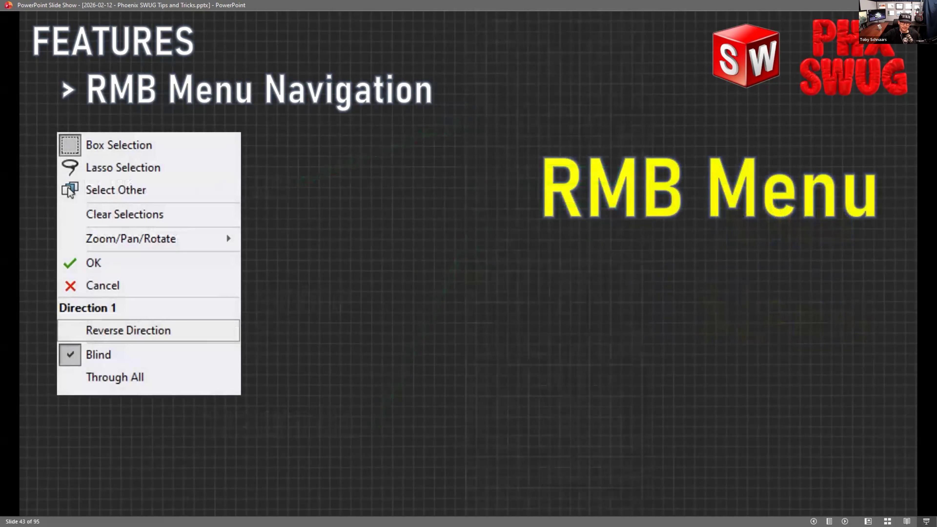
pyautogui.press('Right')
pyautogui.press('Right')
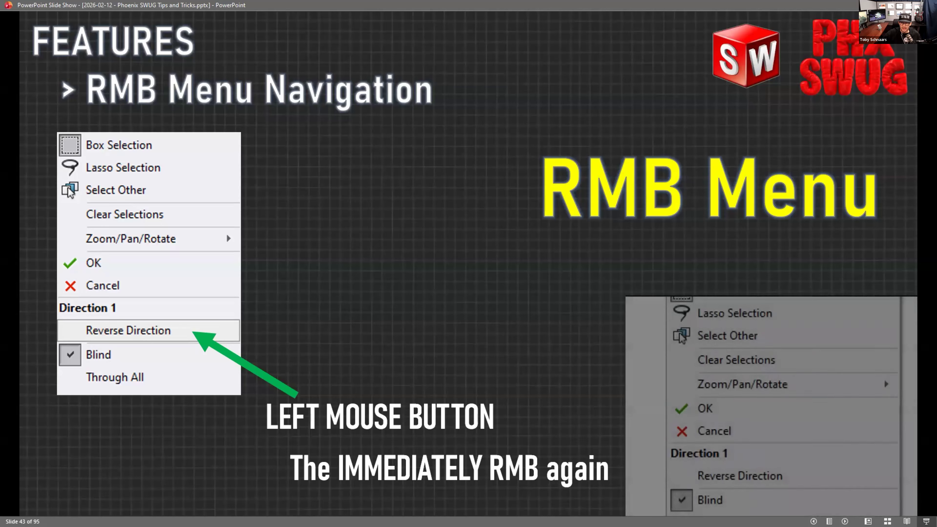
pyautogui.press('Right')
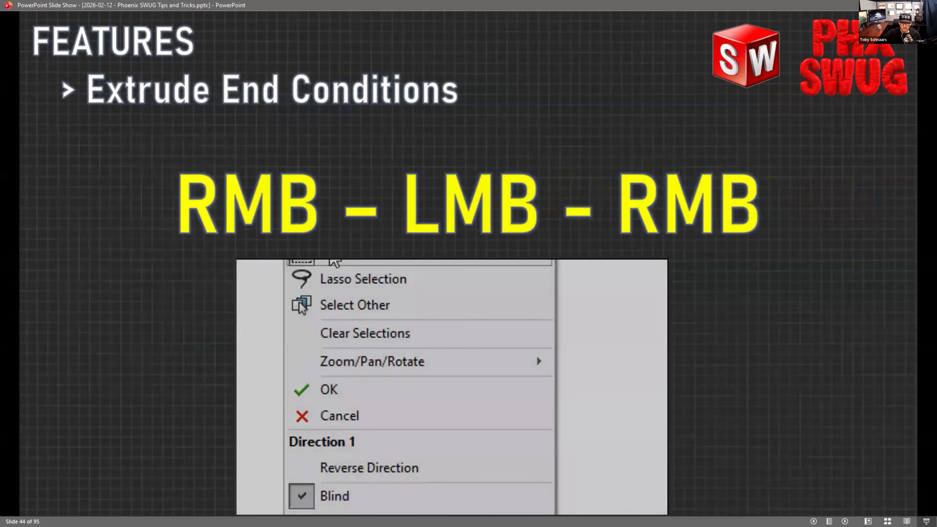
pyautogui.press('Right')
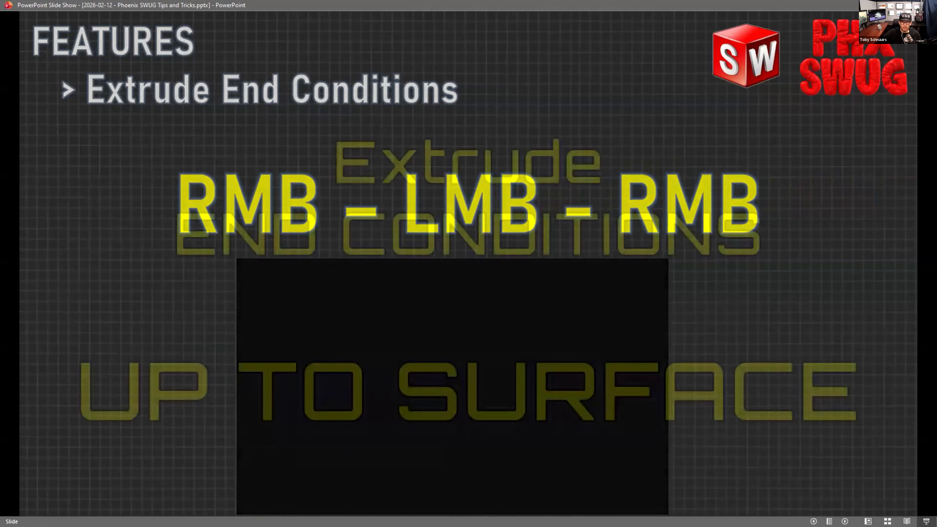
pyautogui.press('Right')
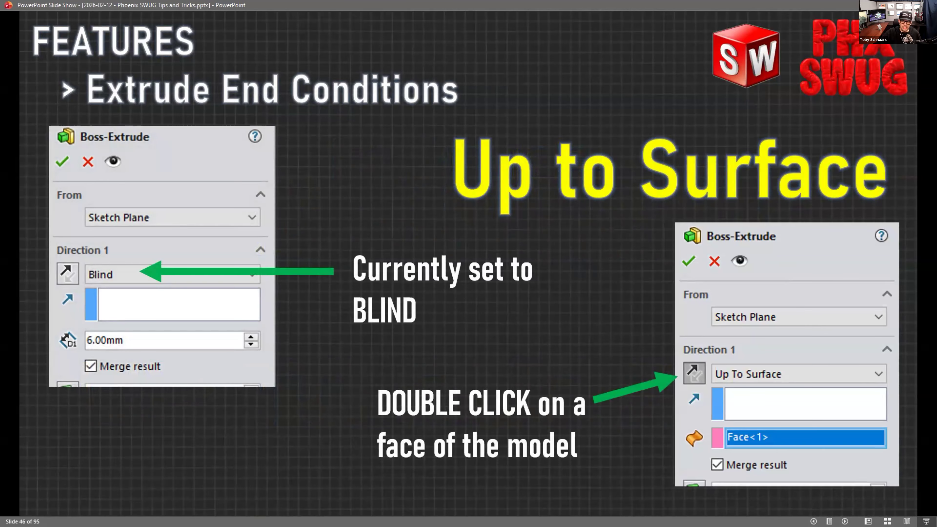
pyautogui.press('Right')
pyautogui.press('Right')
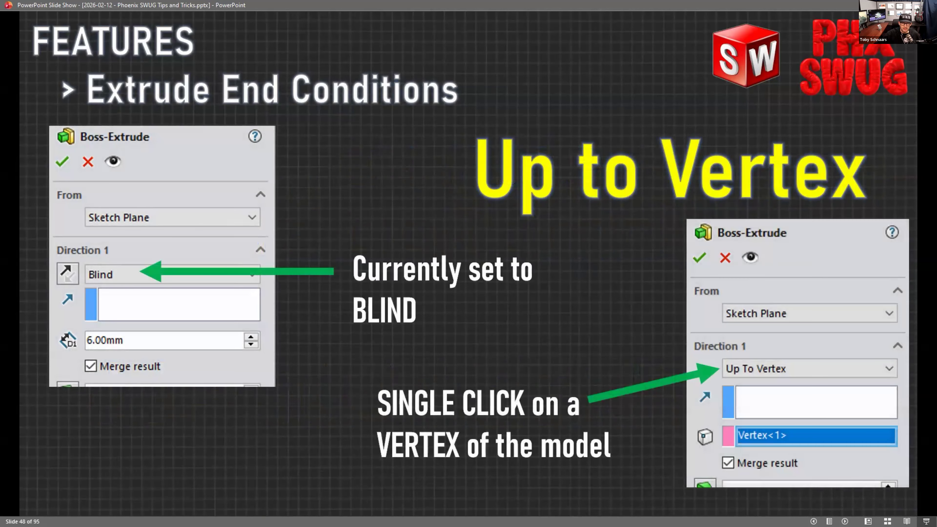
pyautogui.press('Right')
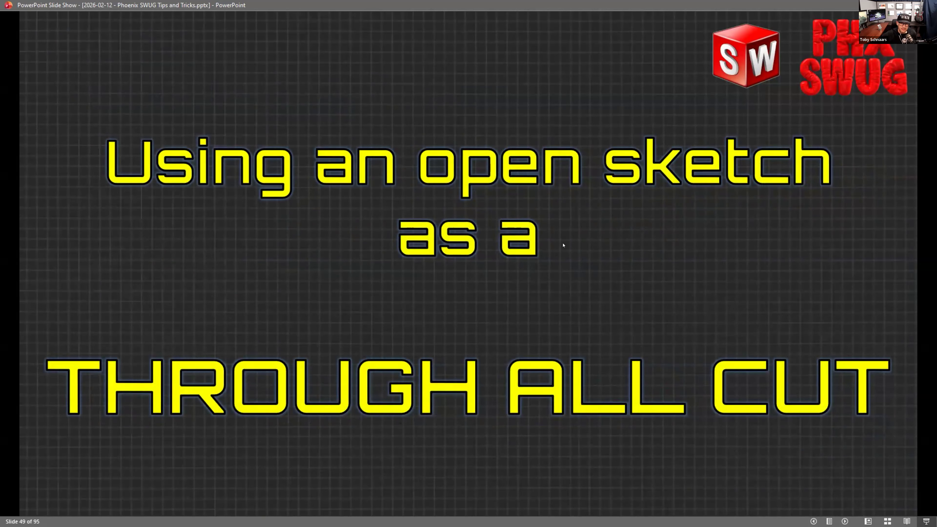
pyautogui.press('Right')
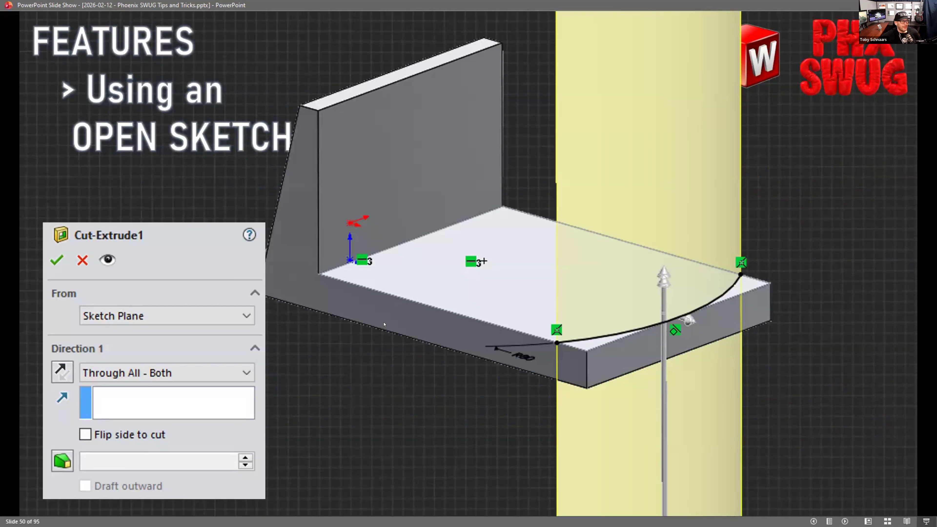
pyautogui.press('Right')
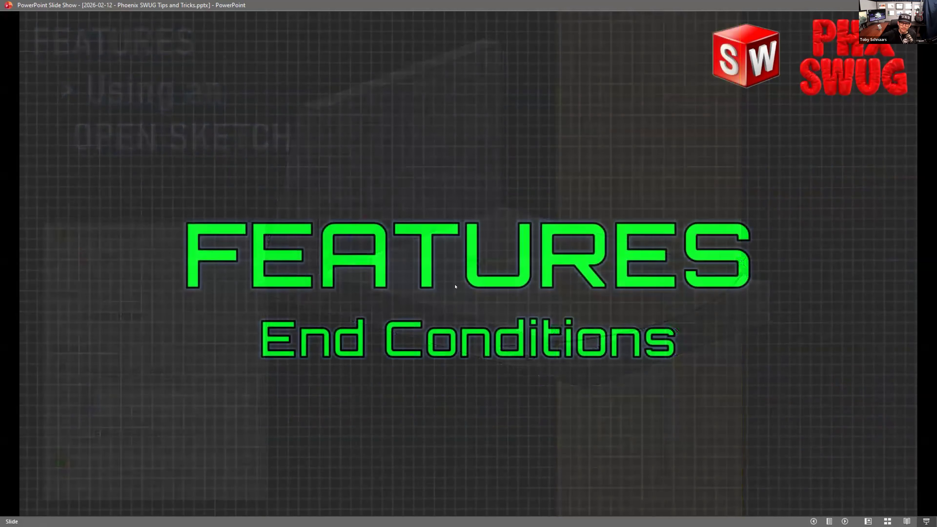